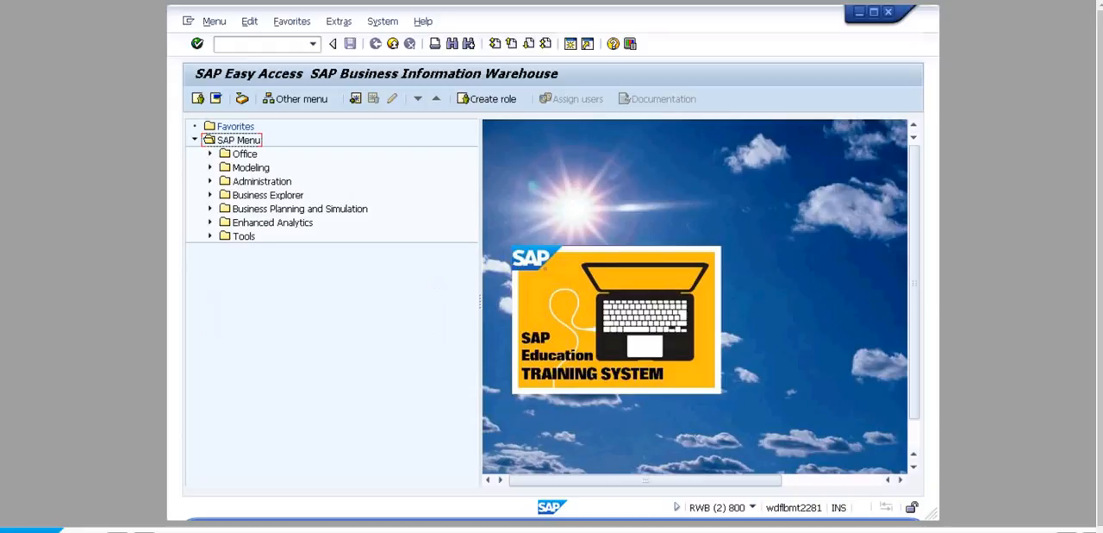
- Run transaction RSA1 and display the DataSources tree of the IDES External Data file source system
key(Return)
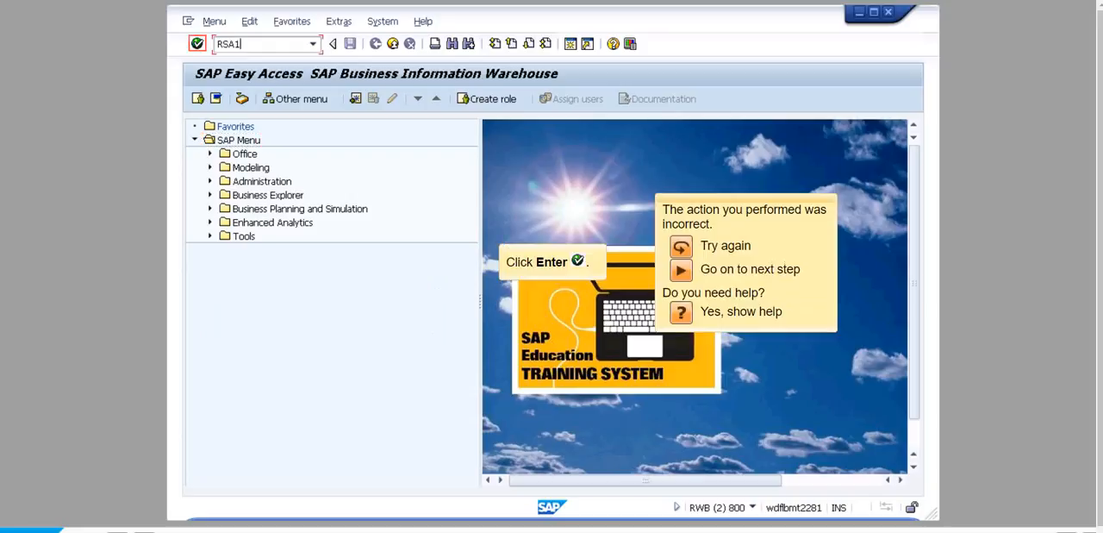
key(Return)
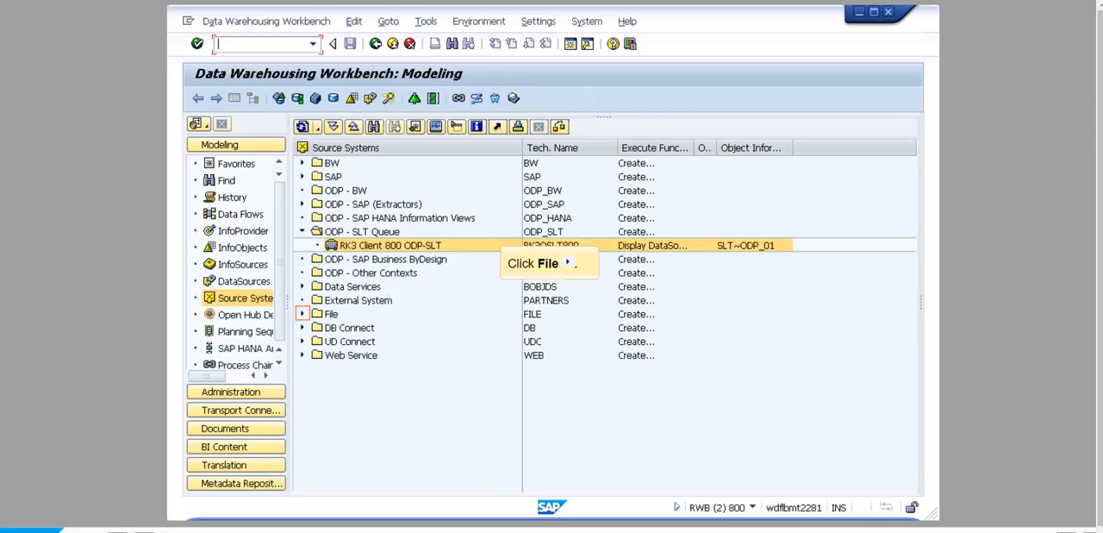
click(303, 314)
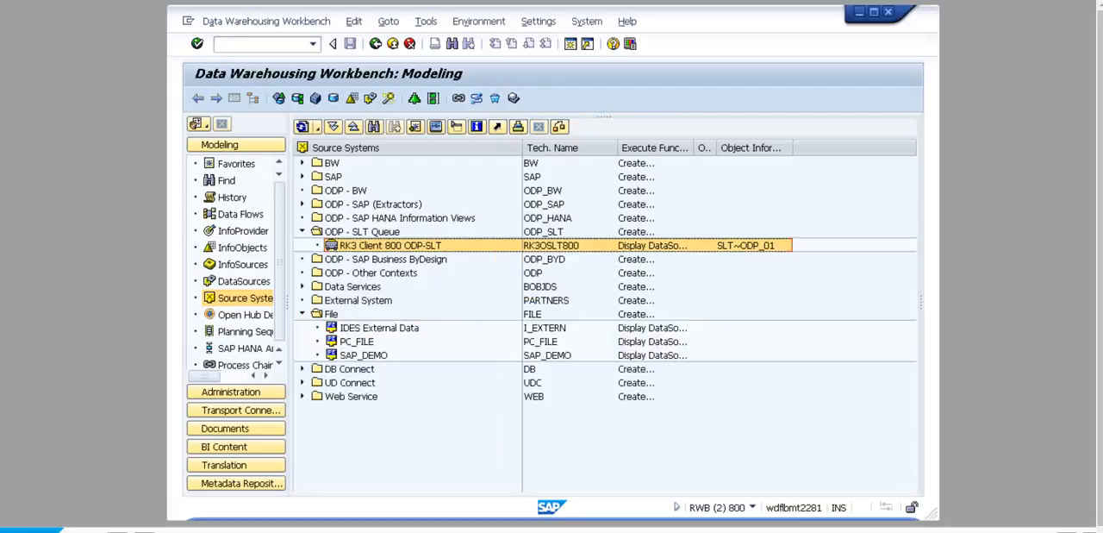
right_click(379, 328)
click(458, 340)
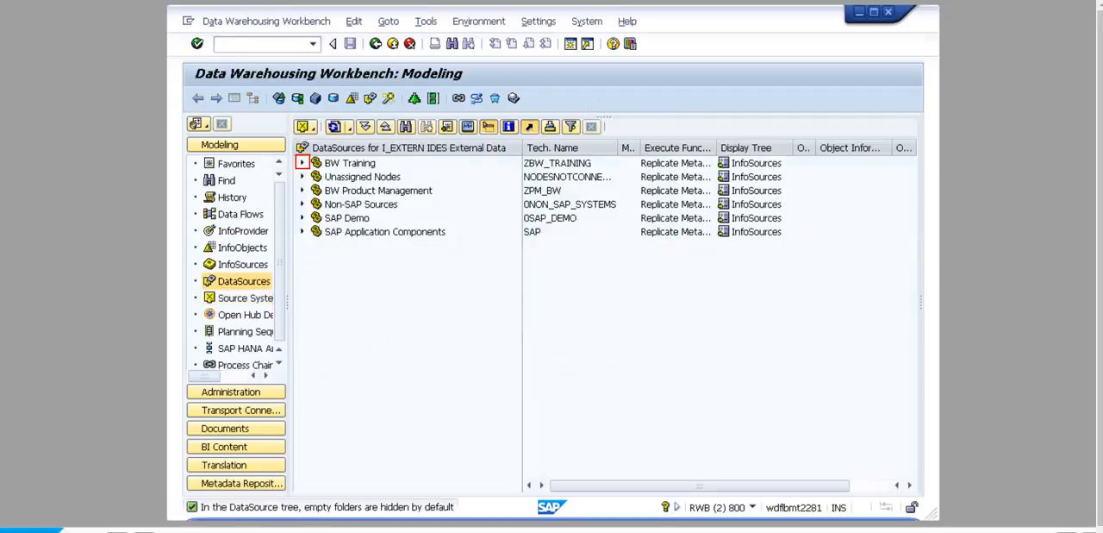
- Copy DataSource U00 CC Actuals FF DS from BW Training, Instructor Area, Group 00 to U01_CCACT_FF_DAC in source system I_EXTERN
click(302, 163)
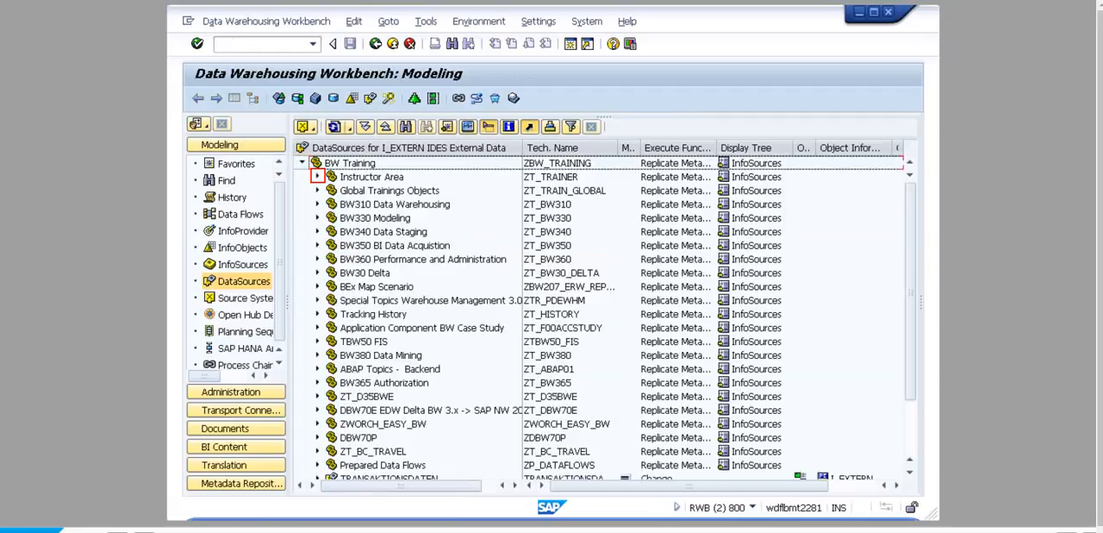
click(318, 176)
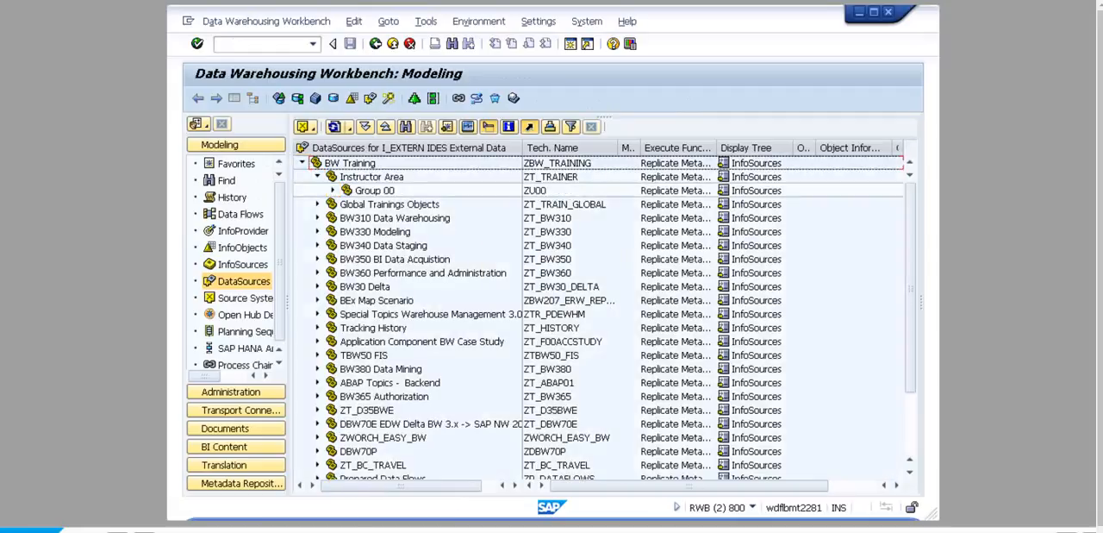
click(333, 191)
right_click(420, 259)
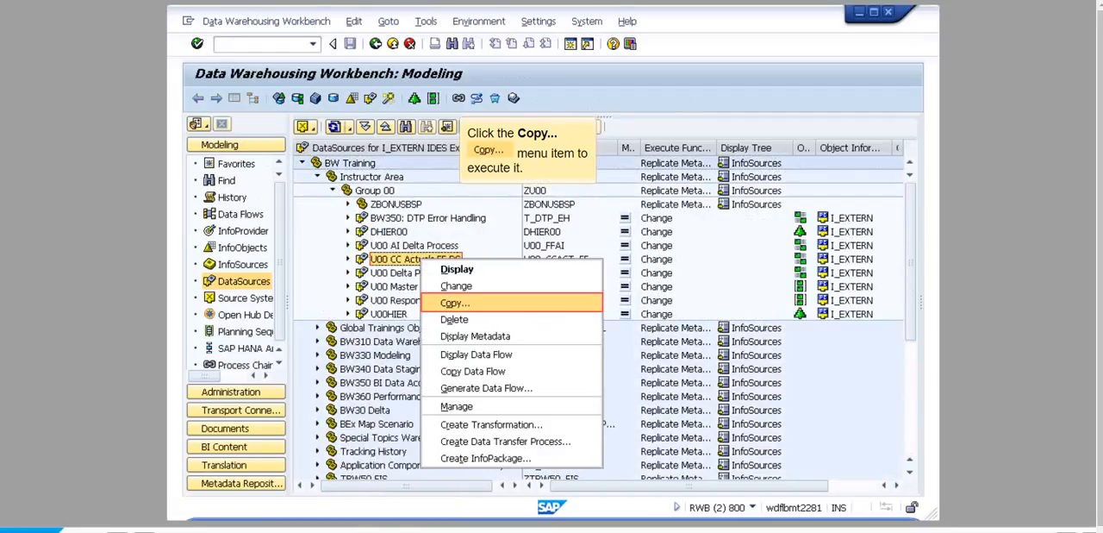
click(455, 303)
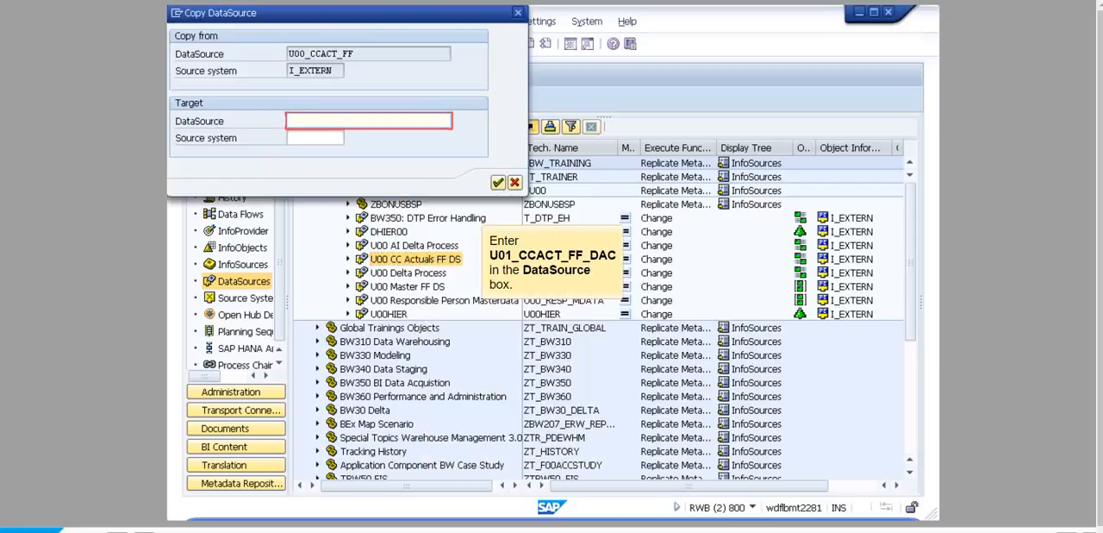
text(U01_CCACT_FF_DAC)
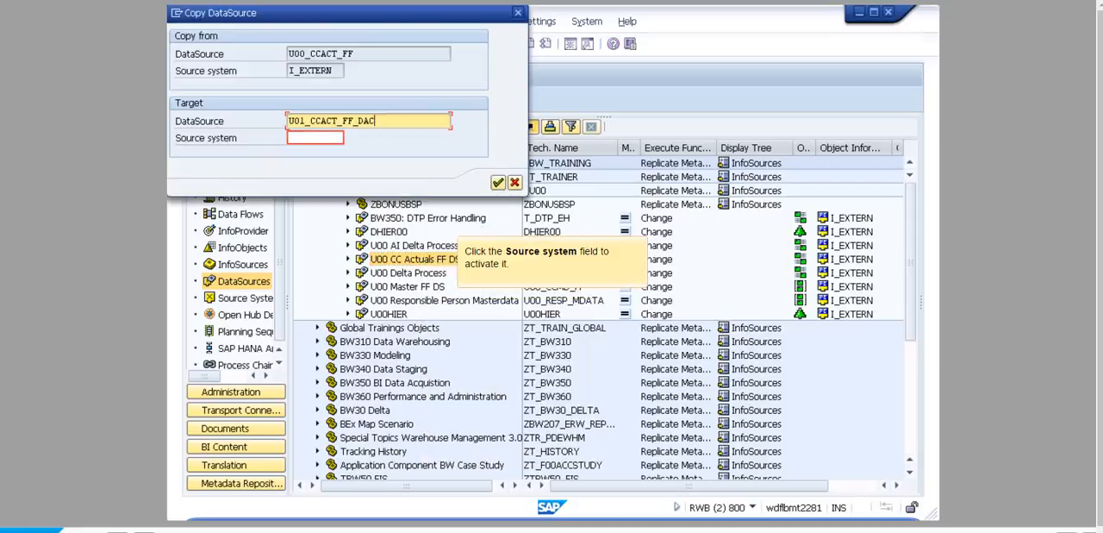
click(316, 138)
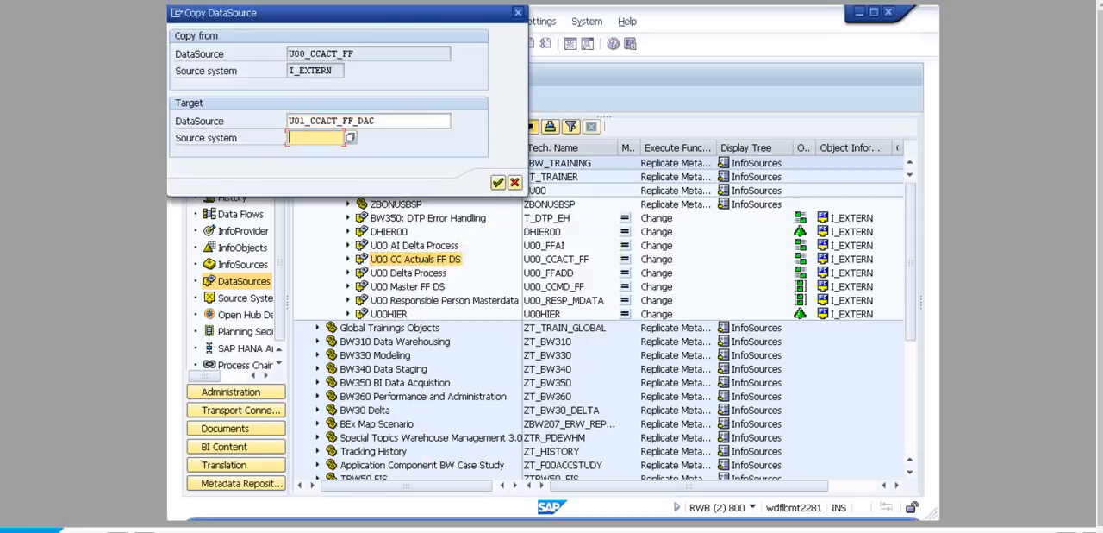
click(350, 138)
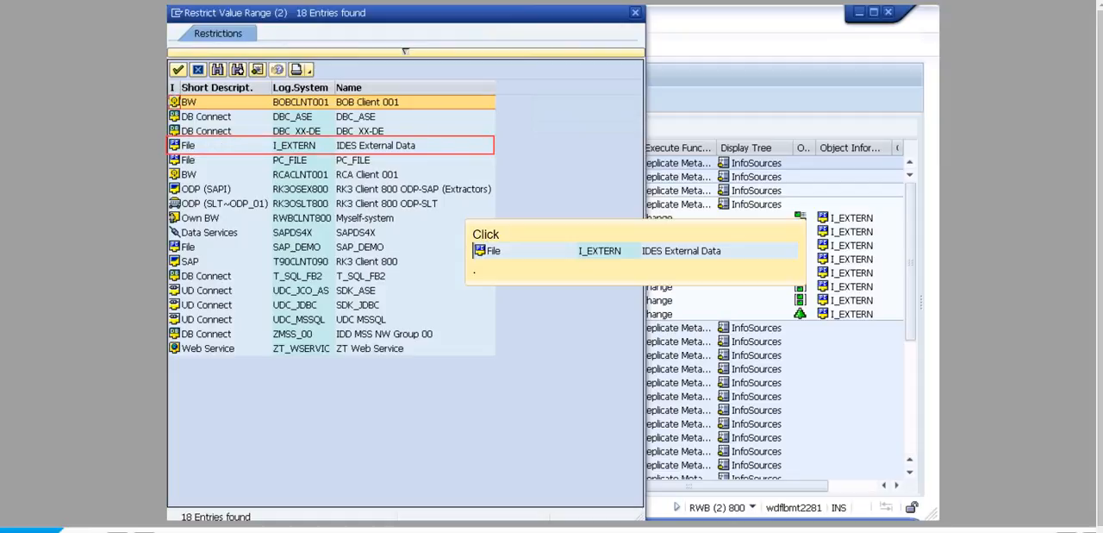
click(226, 146)
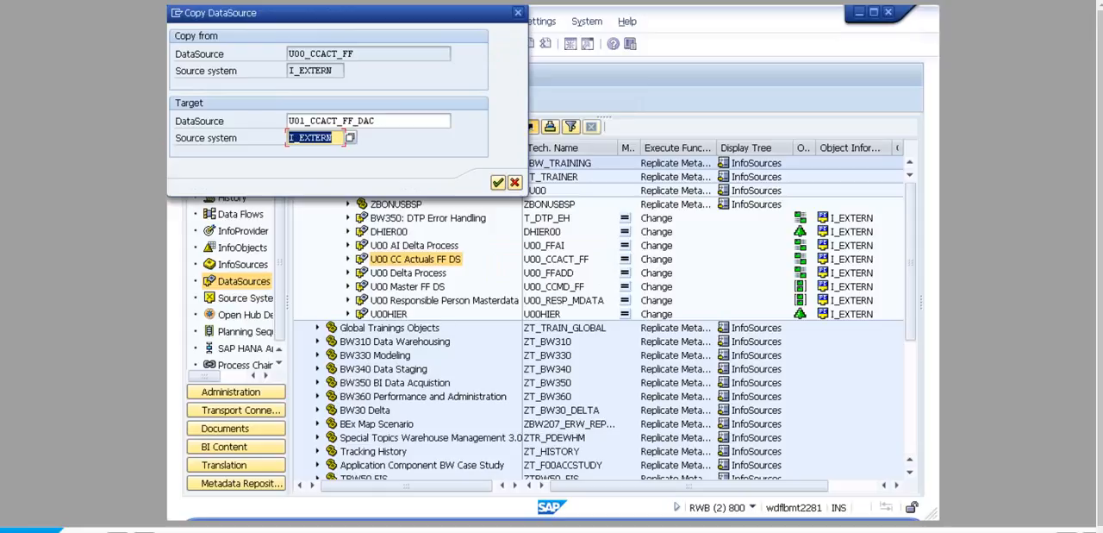
click(499, 182)
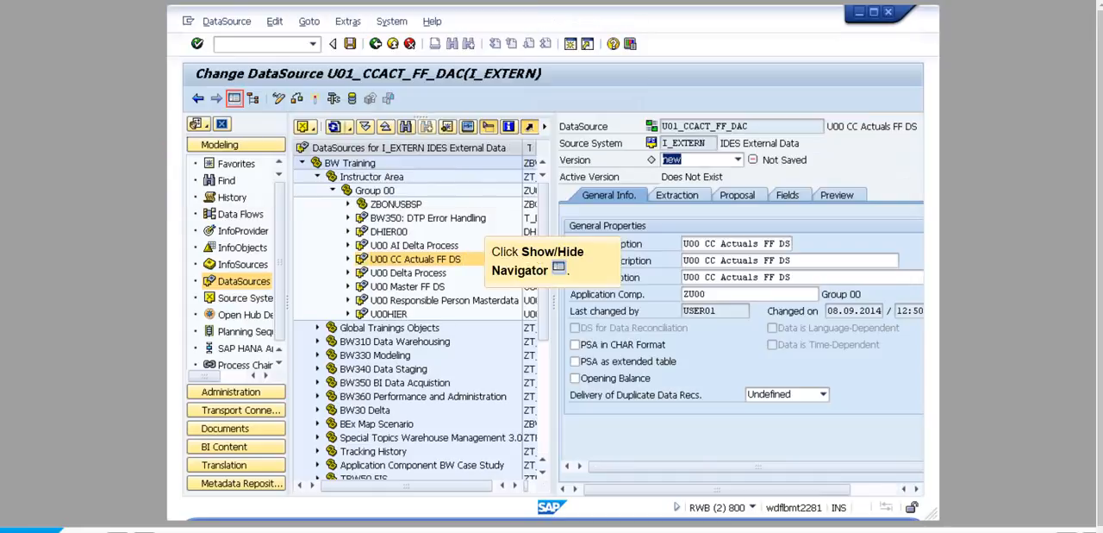
- Set the short description to U01 CC_Det FF DS DAC, medium and long to U01 CC_Det FF DS Direct Access, and application component to ZU01
click(235, 98)
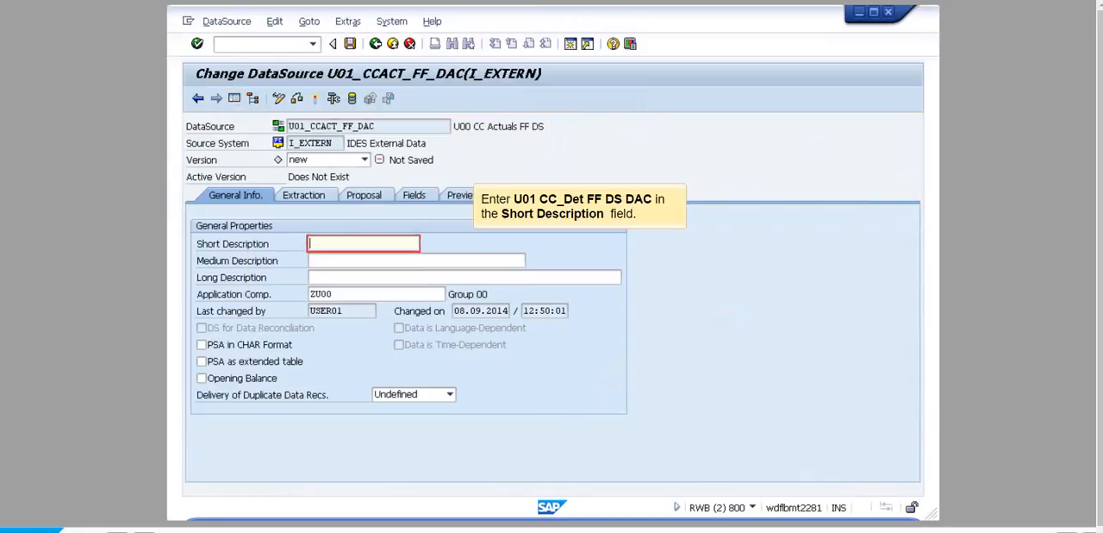
text(U01 CC_Det FF DS DAC)
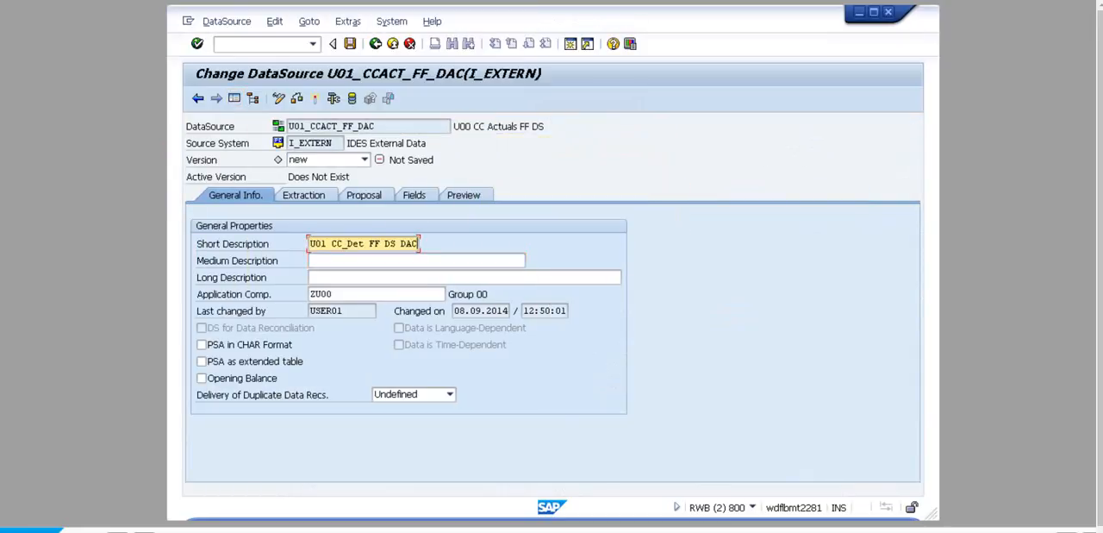
key(Tab)
text(U01 CC_Det FF DS Direct Access)
key(Tab)
text(U01 CC_Det FF DS Direct Access)
key(Tab)
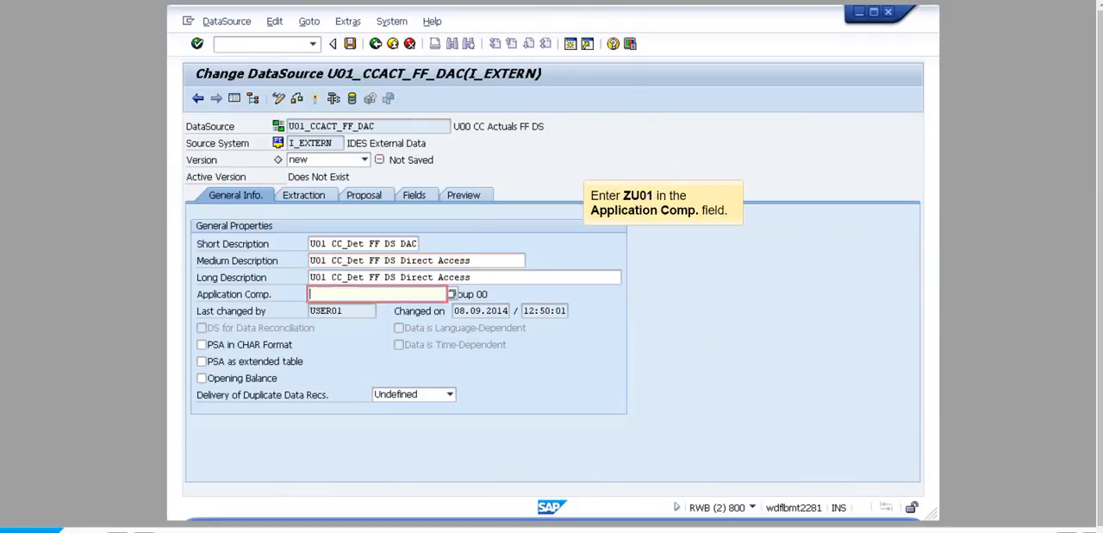
text(ZU01)
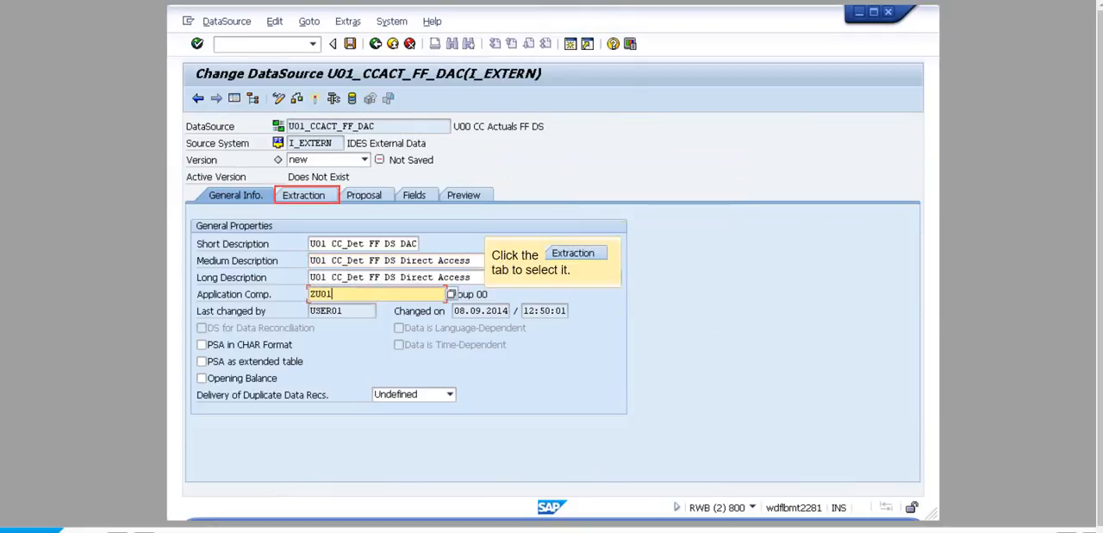
- In the extraction settings, set Direct Access to Allowed and the adapter to Load Microsoft Excel File (XLS) from Local Workstation
click(304, 194)
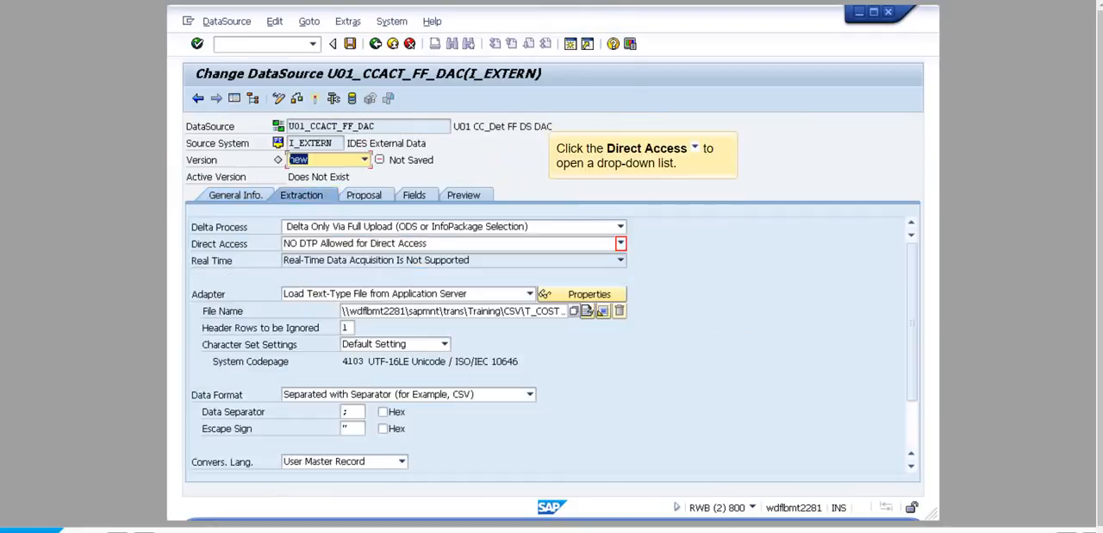
click(621, 243)
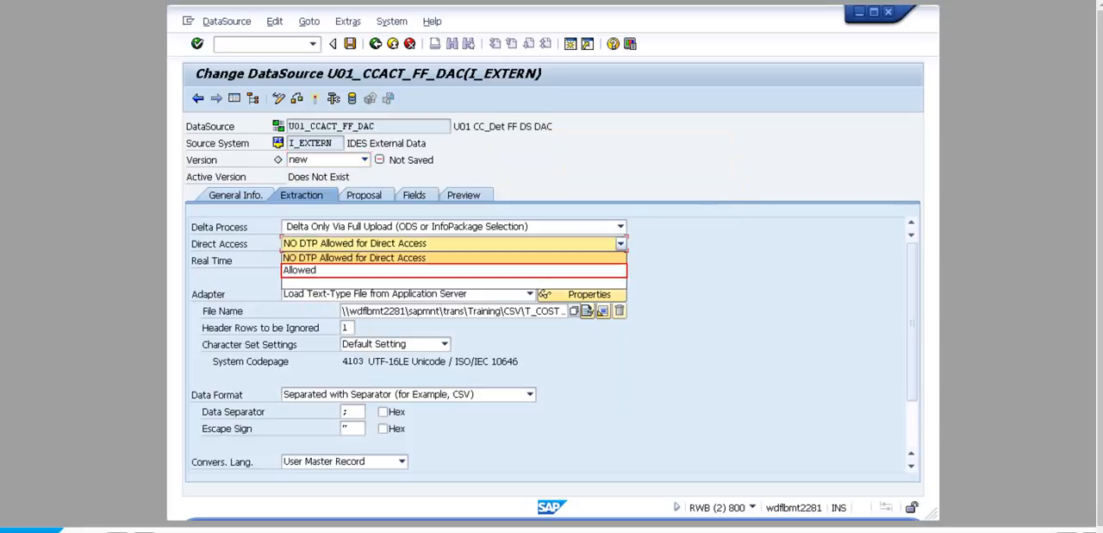
click(453, 270)
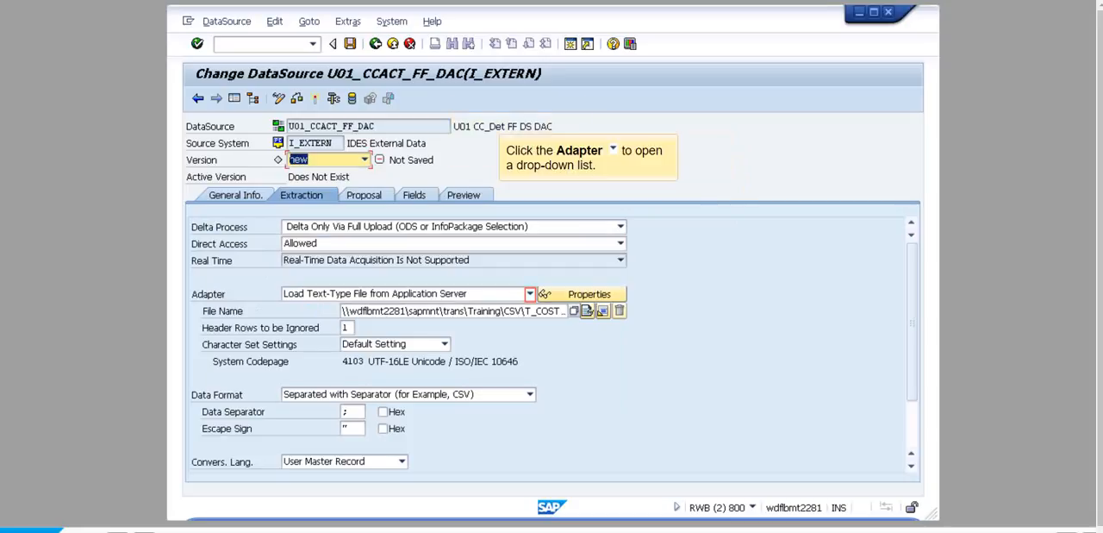
click(531, 294)
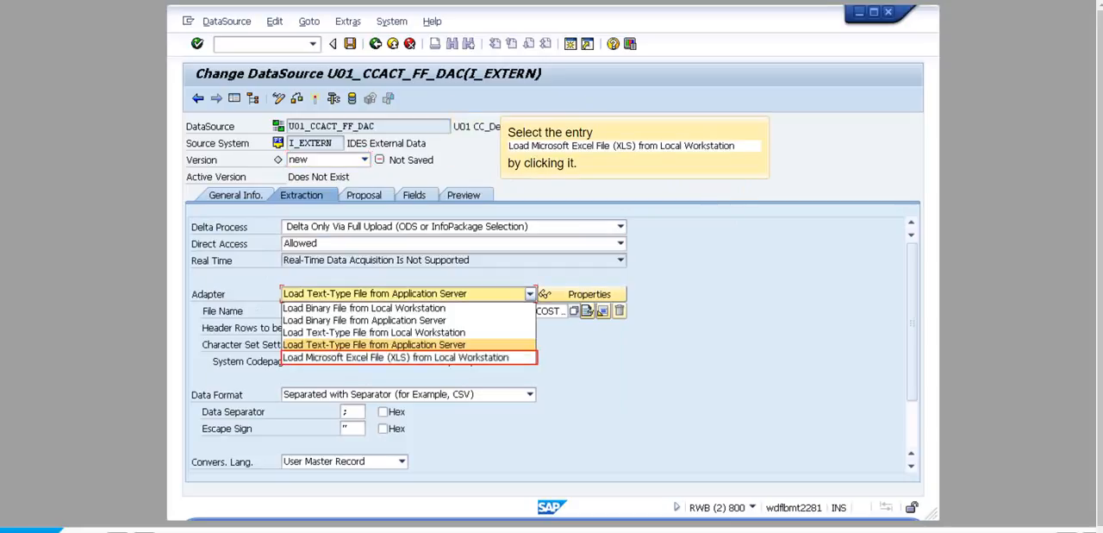
click(396, 357)
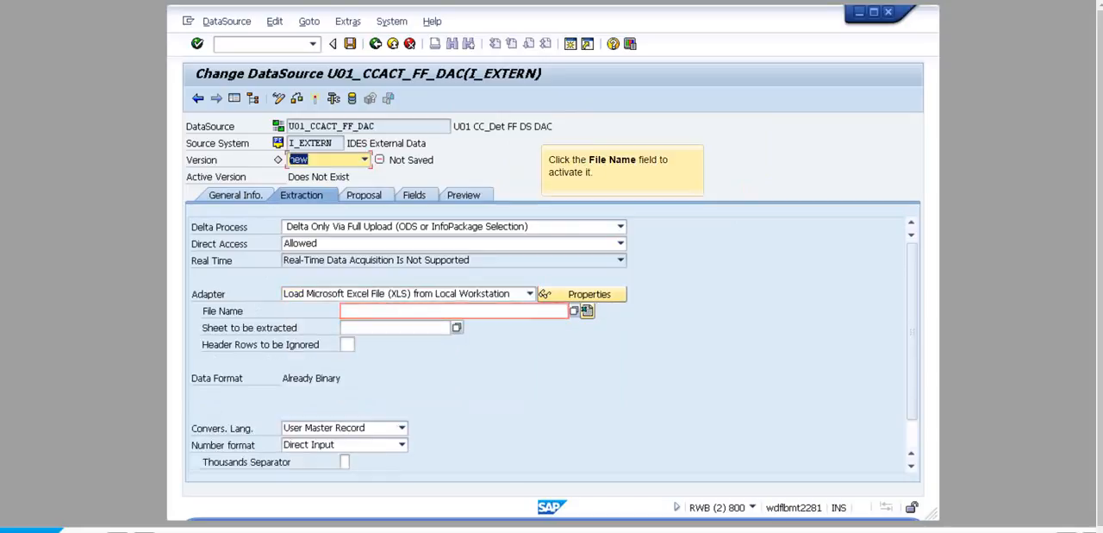
- Choose T_Costcenter_Transaction_Data.xlsx from My Documents as the source file with 1 header row ignored, then activate the DataSource and return to the workbench
click(453, 311)
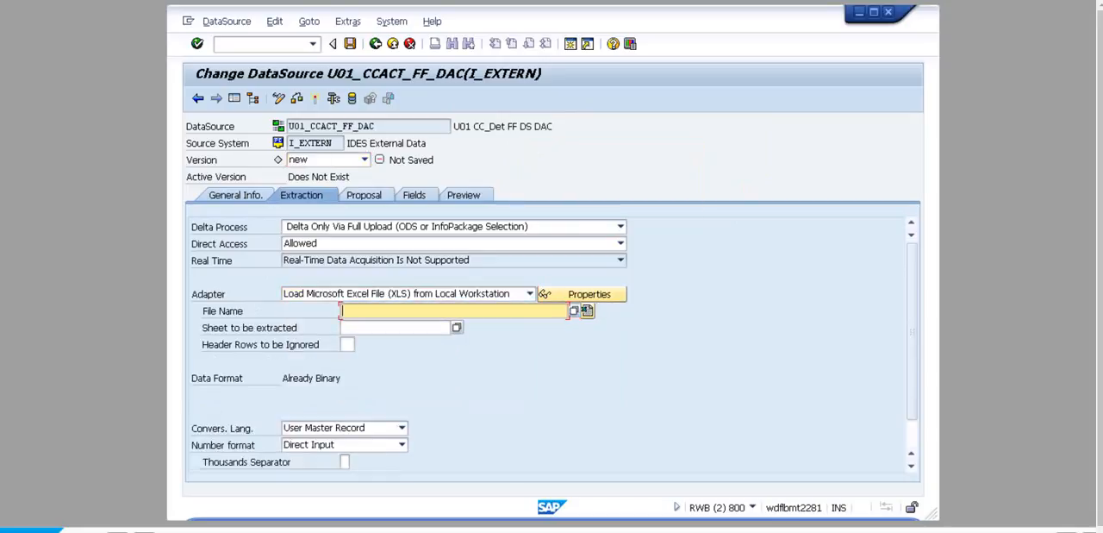
click(574, 311)
click(330, 188)
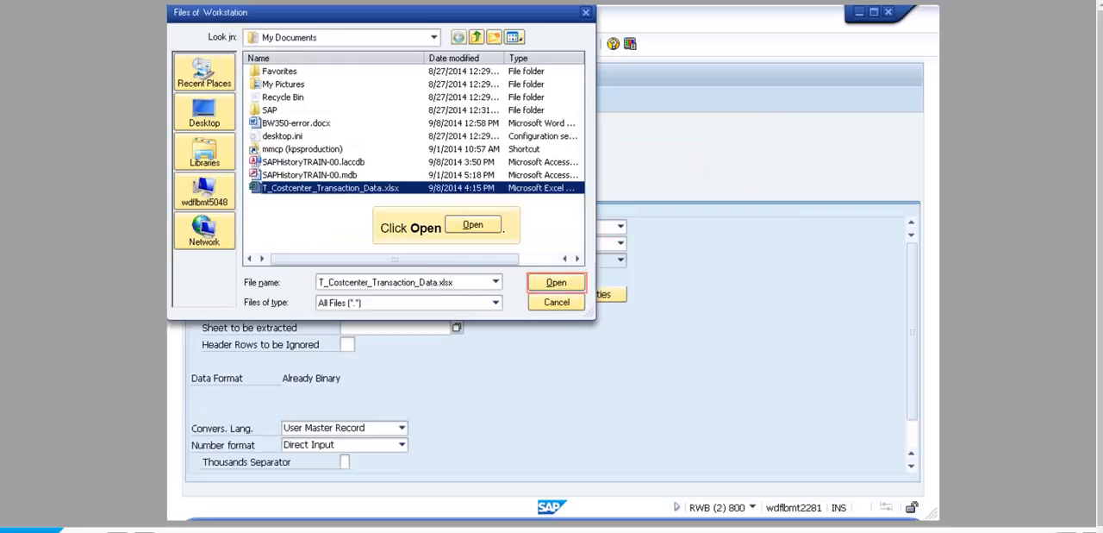
click(556, 282)
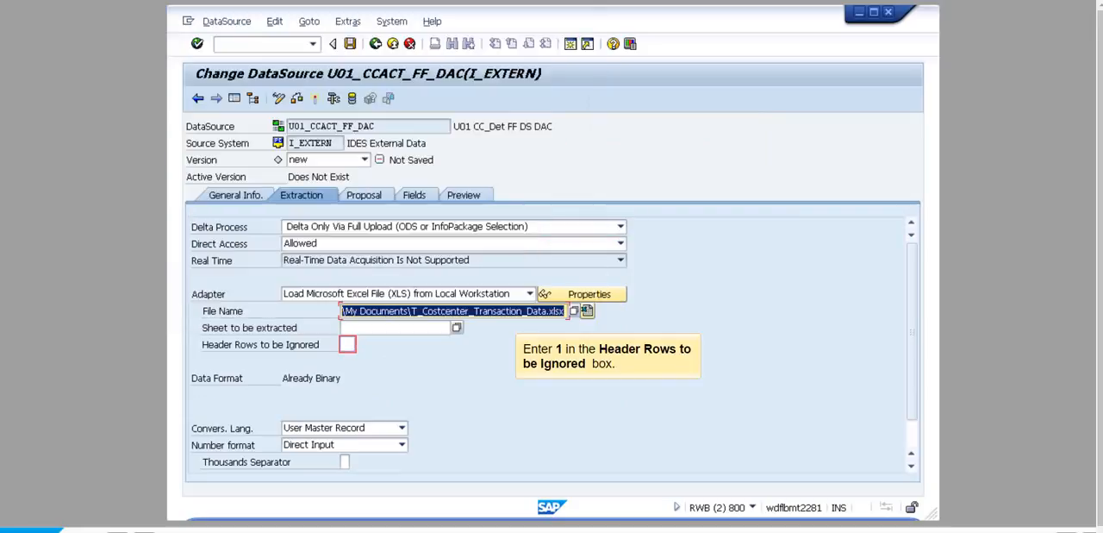
text(1)
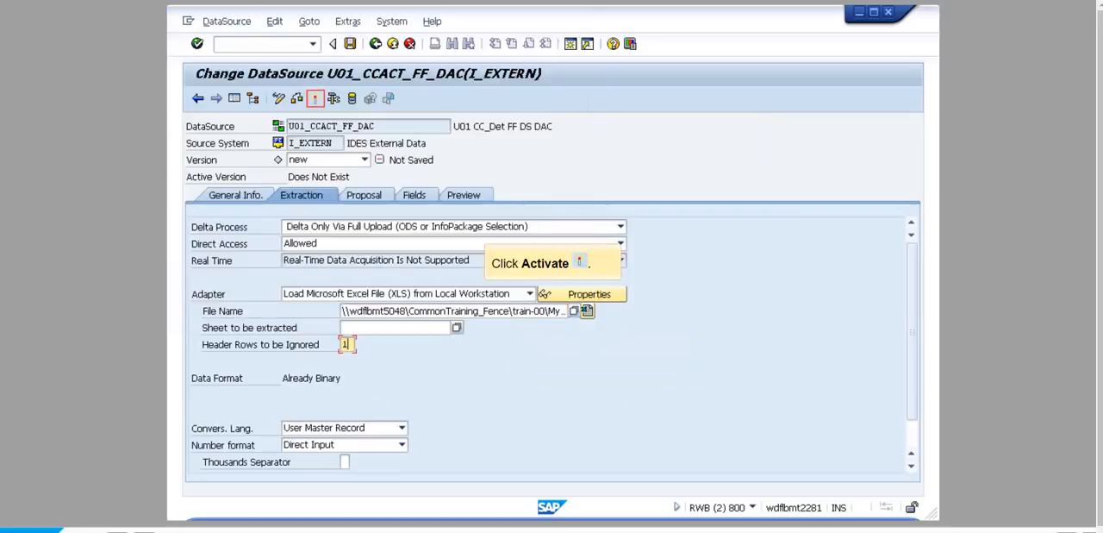
click(316, 99)
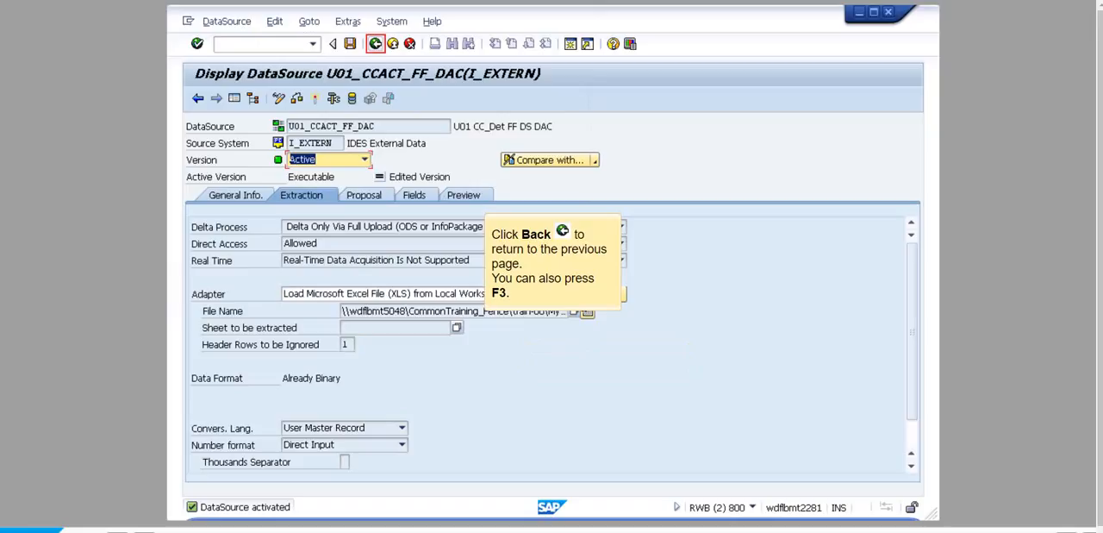
key(F3)
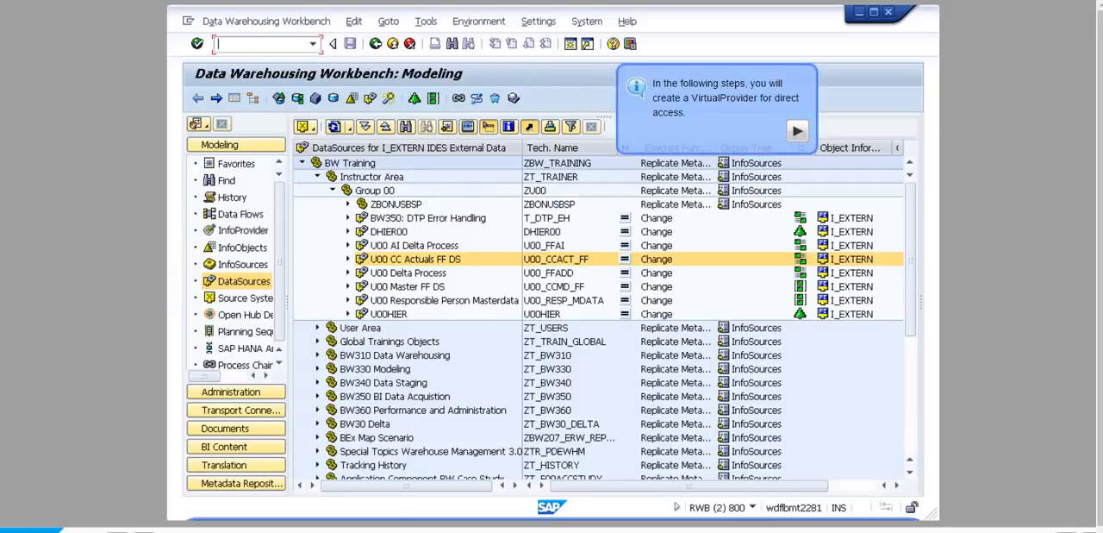
- Start a new VirtualProvider in InfoArea Group 01 (U01), named U01_VP1 with the description U01 VP for FF Direct Access
click(244, 230)
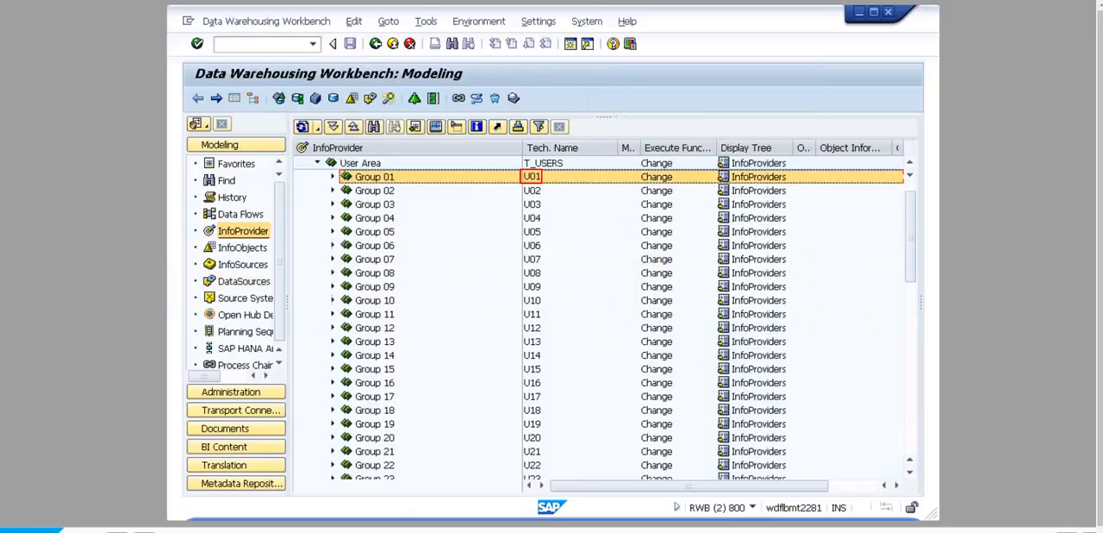
right_click(532, 176)
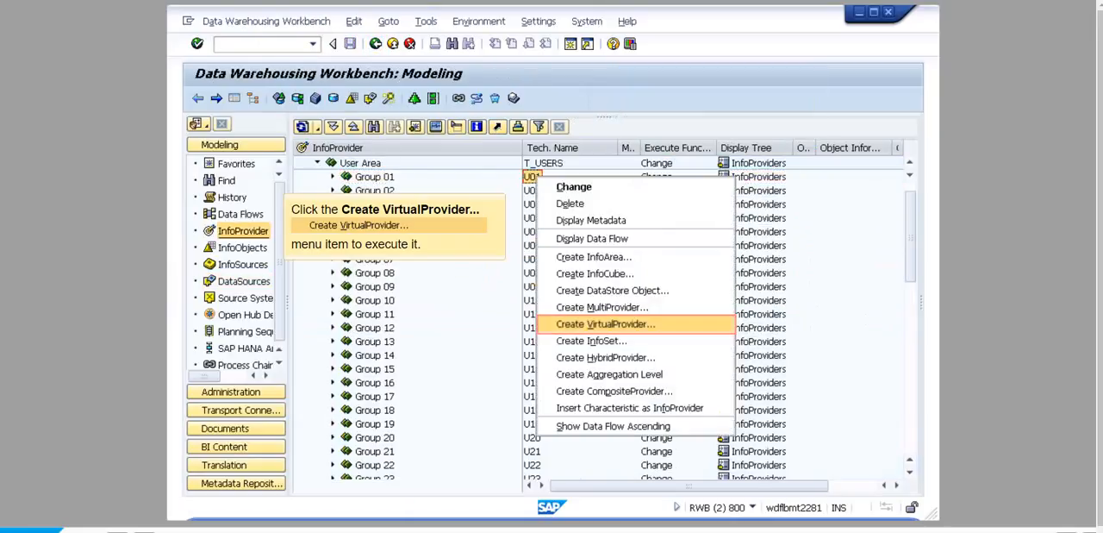
click(606, 324)
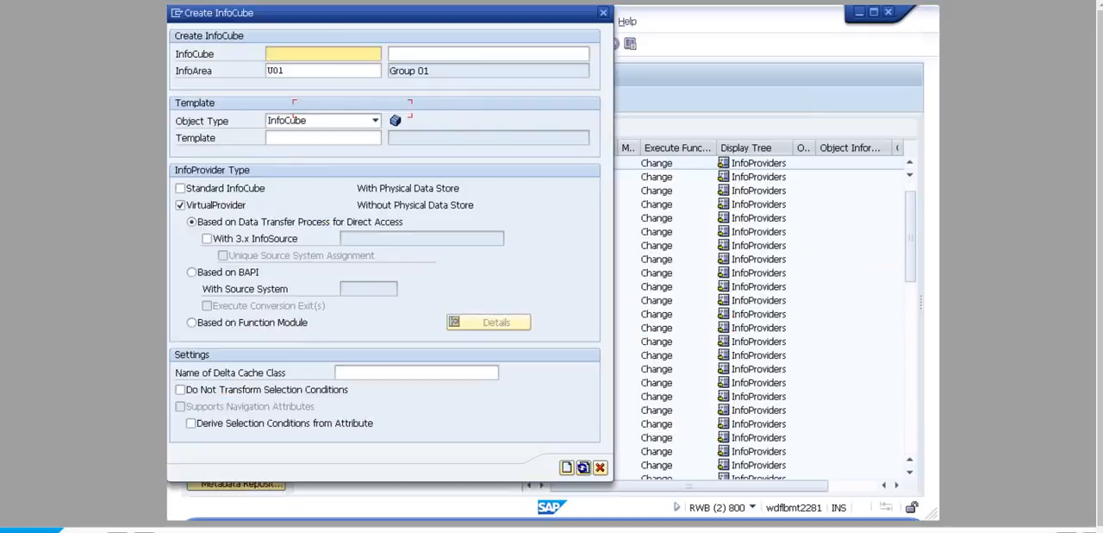
text(U01_VP1)
key(Tab)
text(U01 VP for FF Direct Access)
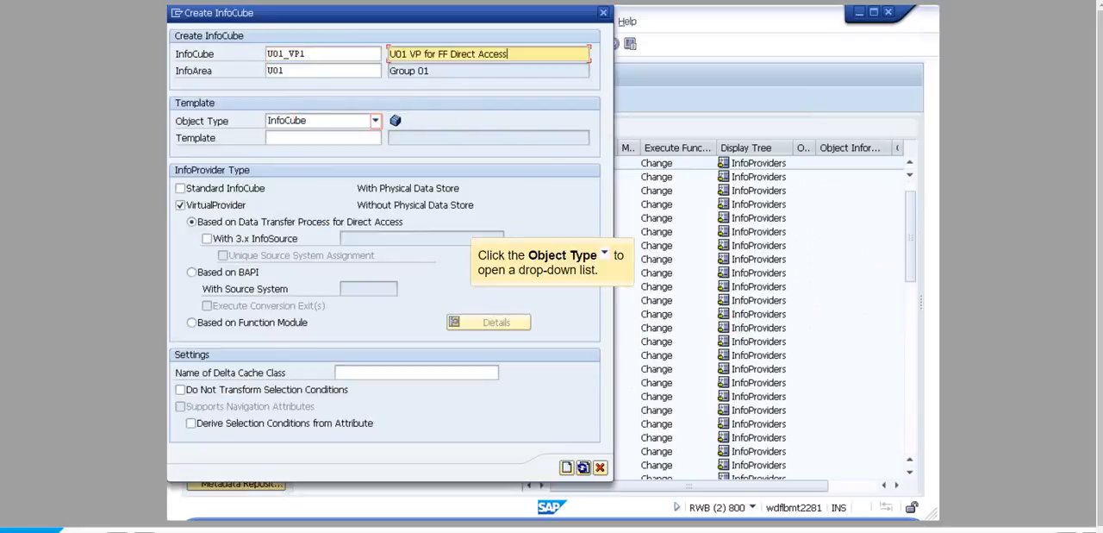
- Use the DataStore Object U00_DS01 as the template and create the VirtualProvider
click(375, 121)
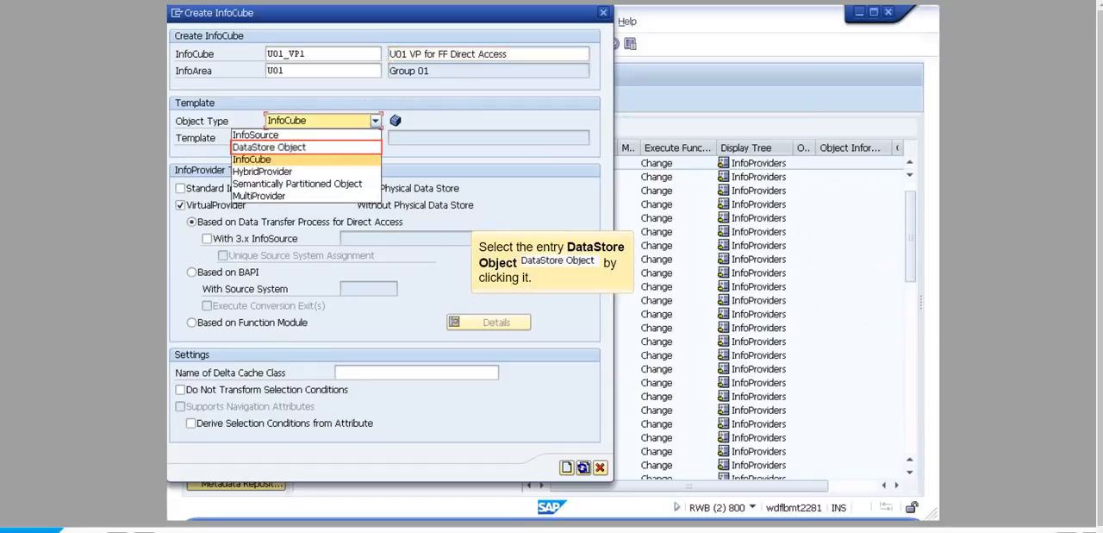
click(269, 146)
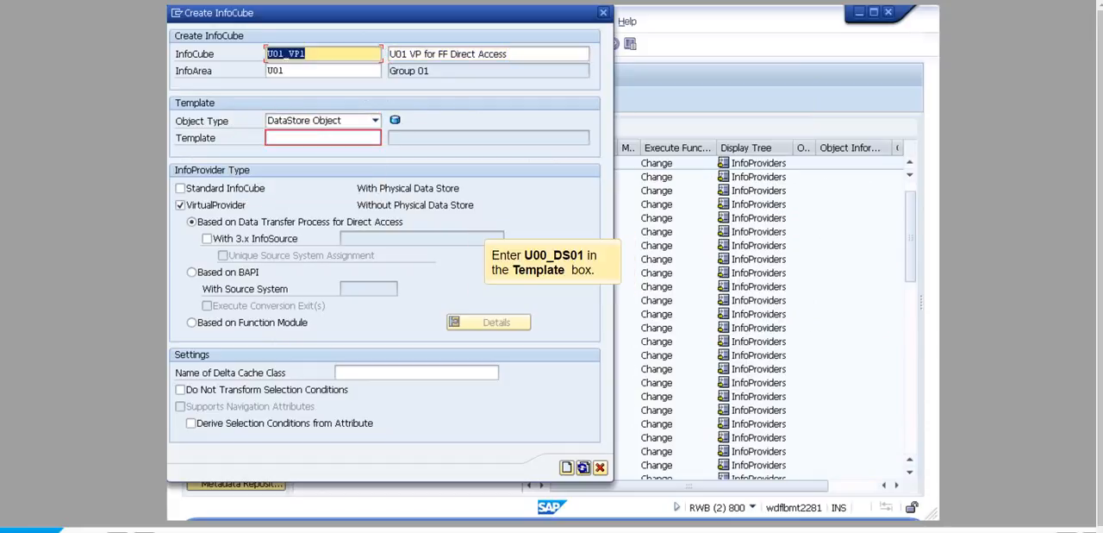
text(U00_DS01)
click(566, 466)
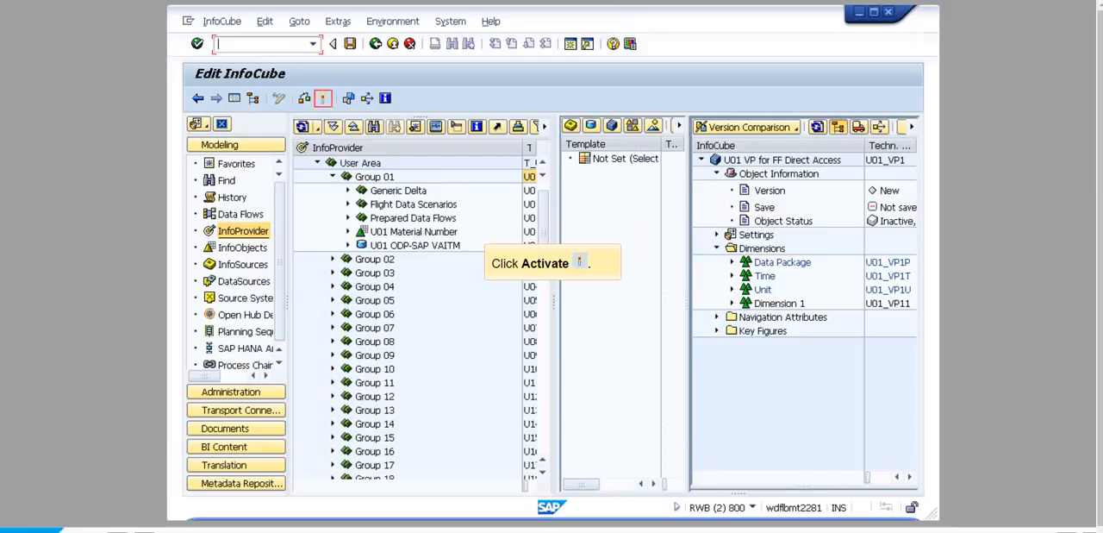
- Activate the VirtualProvider U01_VP1 and return to the workbench
click(323, 97)
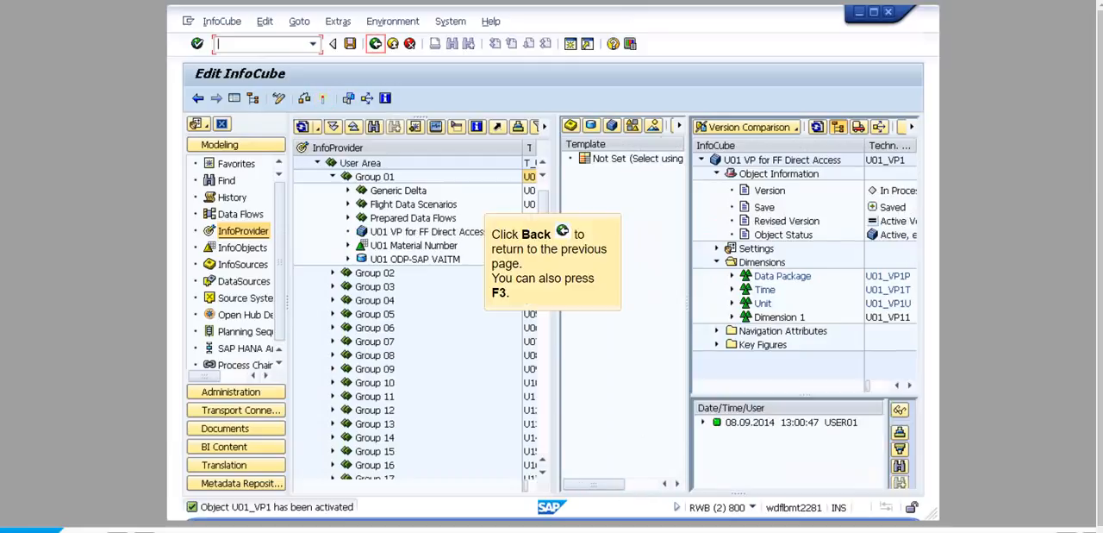
click(375, 43)
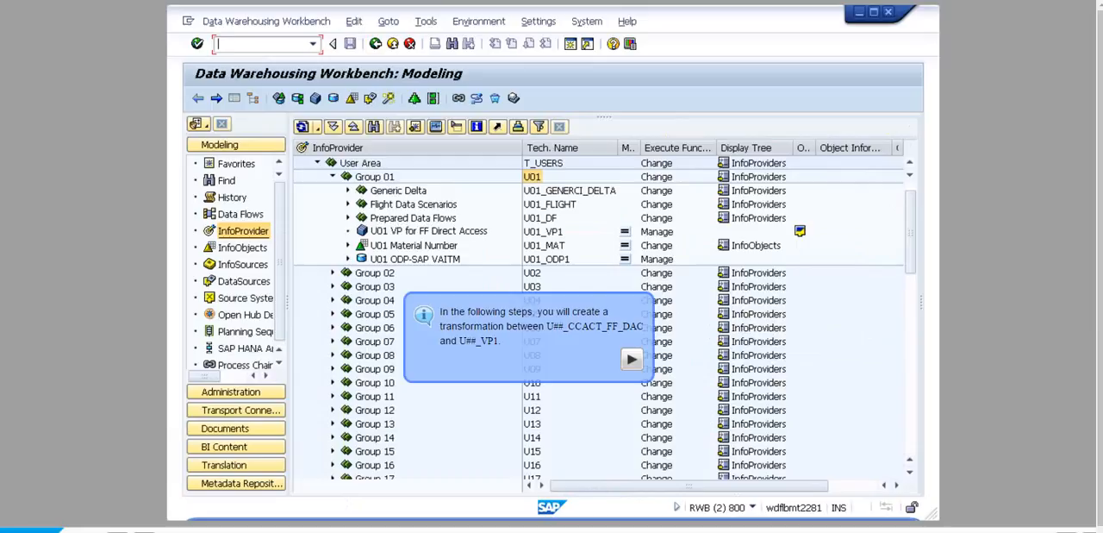
- Create a transformation for U01_VP1 with DataSource U01_CCACT_FF_DAC from the source system I_EXTERN (IDES External Data) as its source
right_click(423, 232)
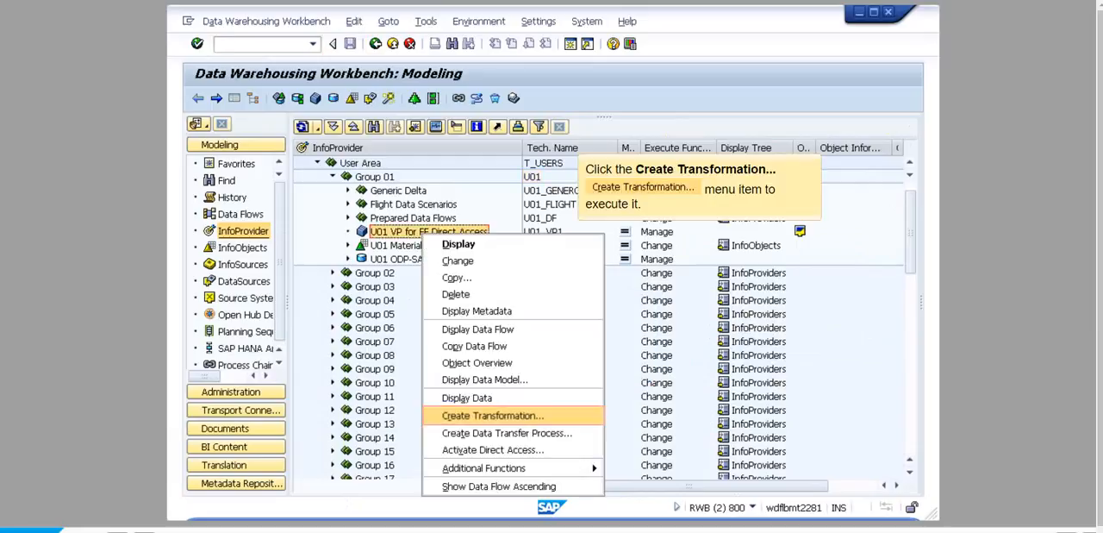
click(492, 415)
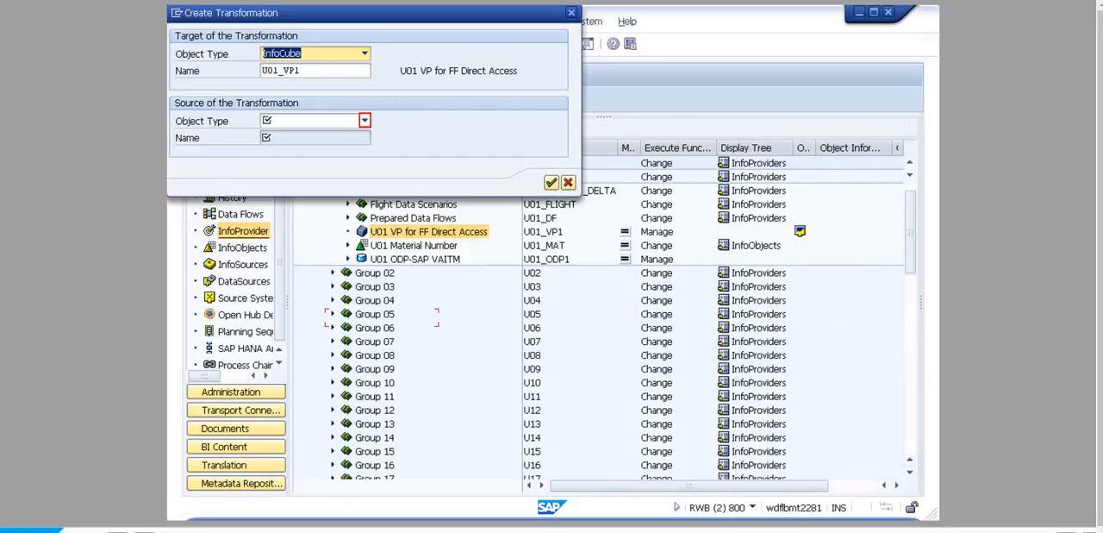
click(365, 121)
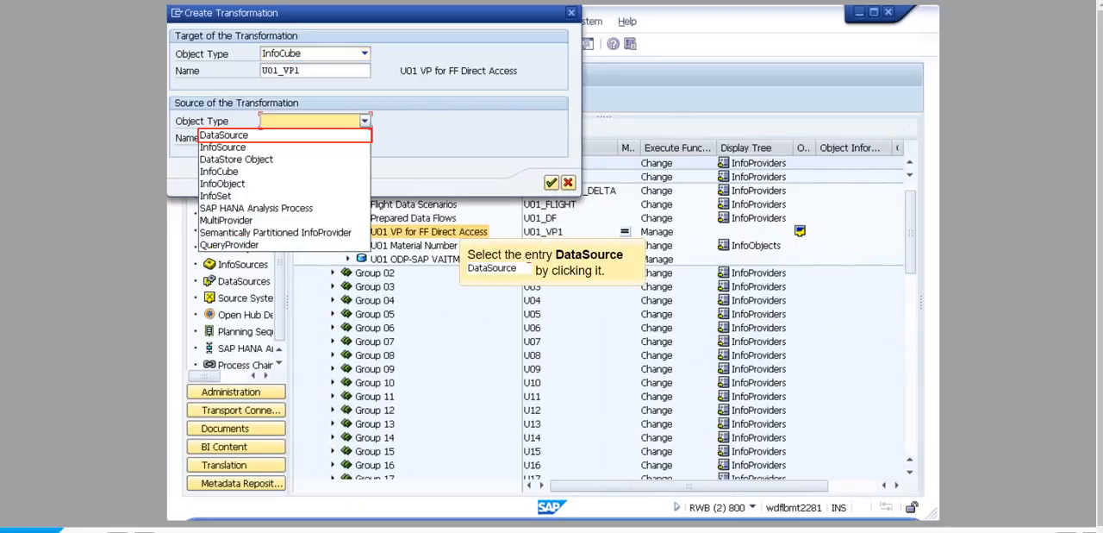
click(227, 136)
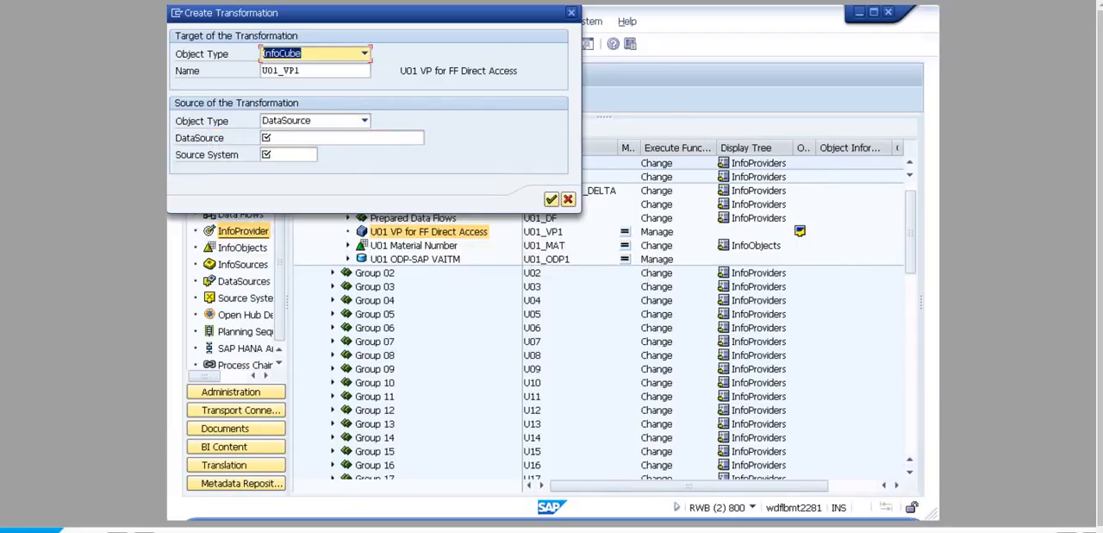
text(U01_CCACT_FF_DAC)
click(288, 154)
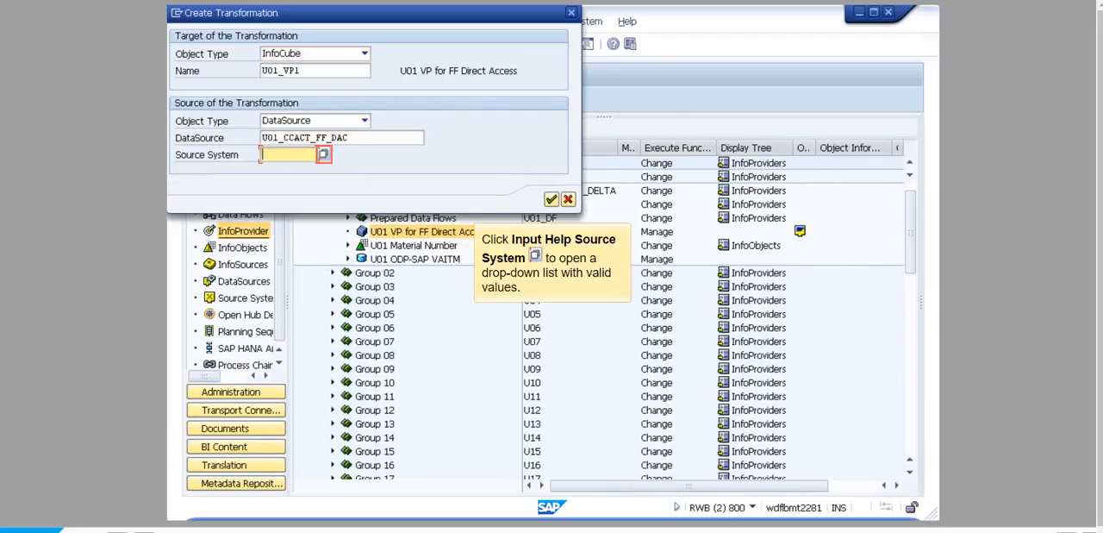
click(323, 154)
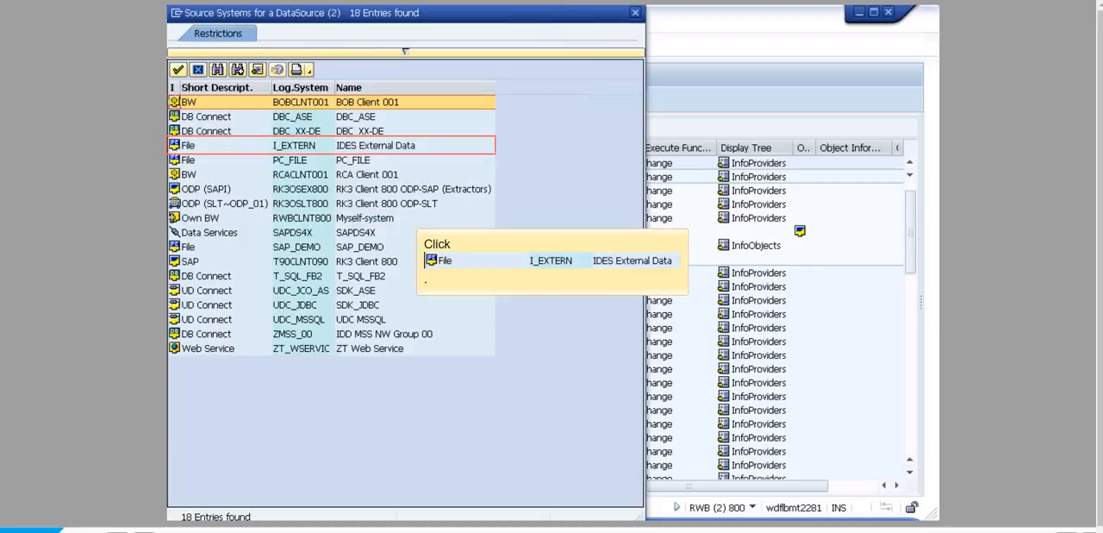
click(294, 145)
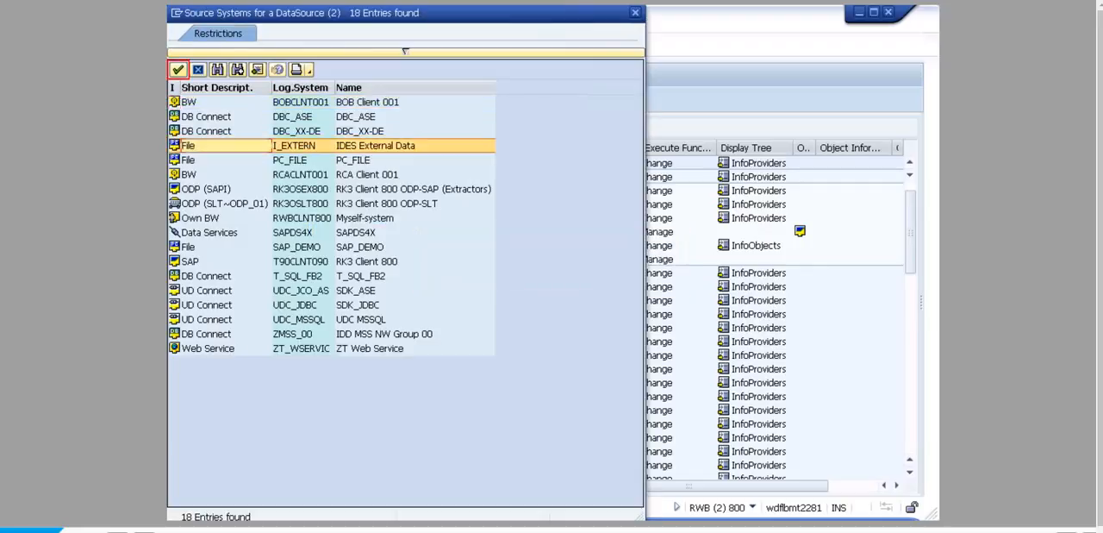
click(177, 69)
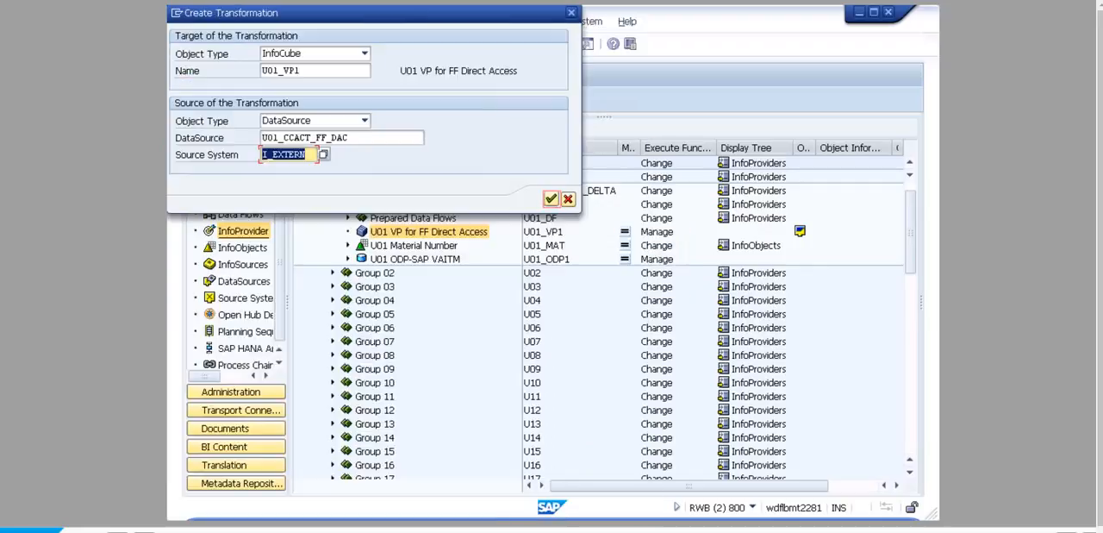
click(552, 200)
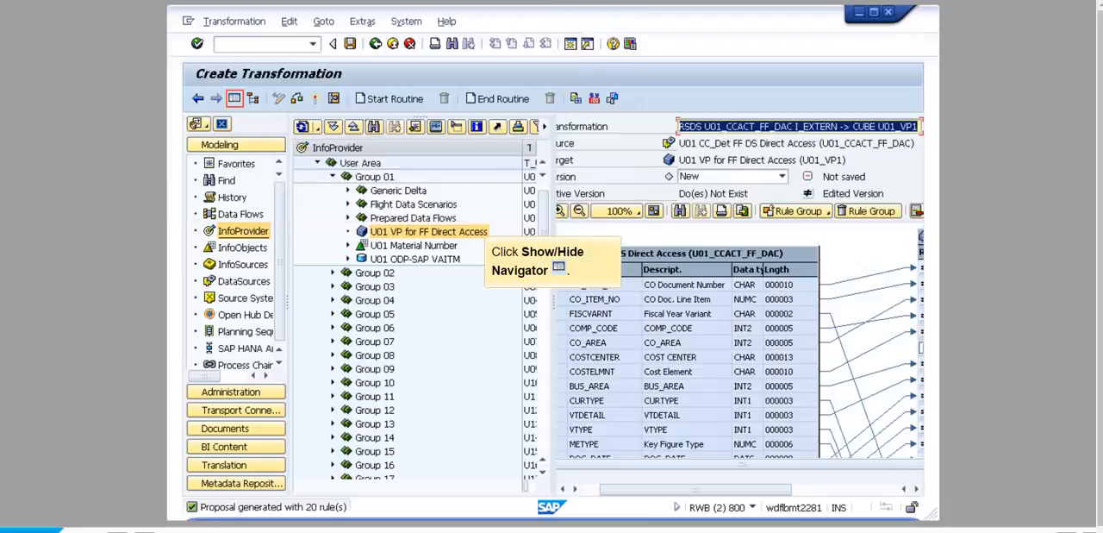
- Hide the navigator, activate the transformation, close the activation log and return to the workbench
click(235, 98)
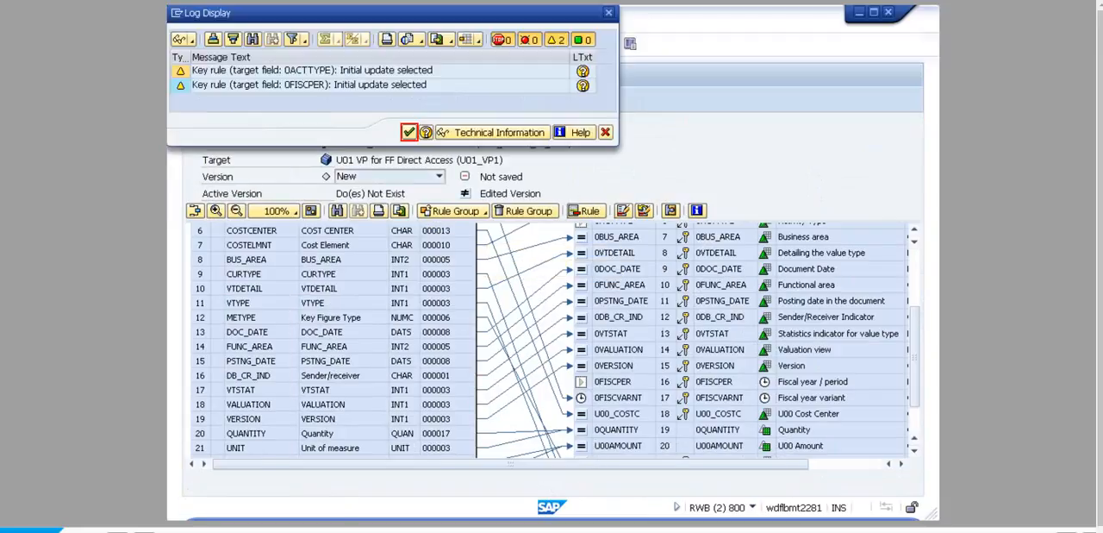
click(410, 132)
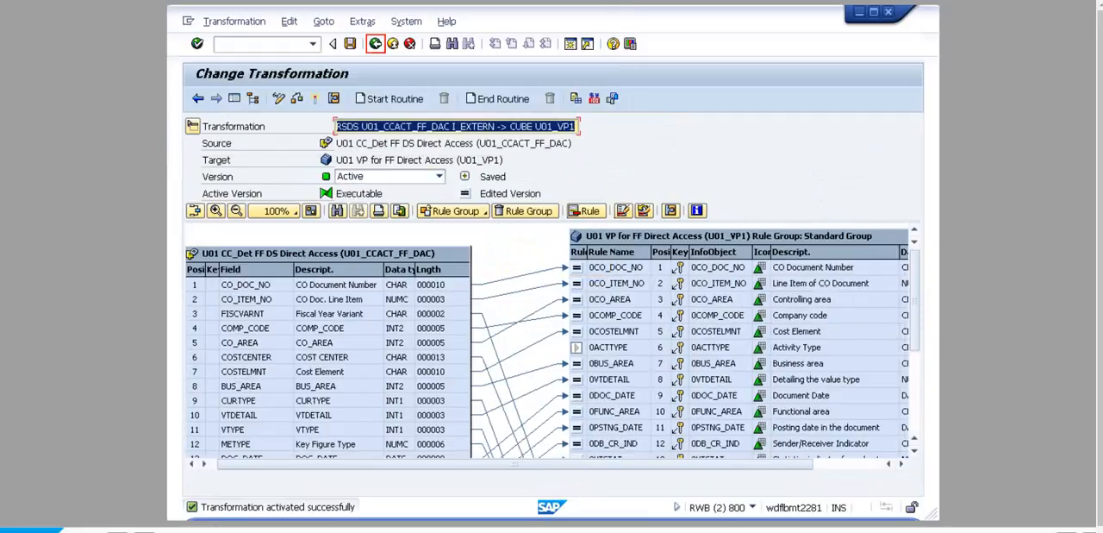
click(375, 43)
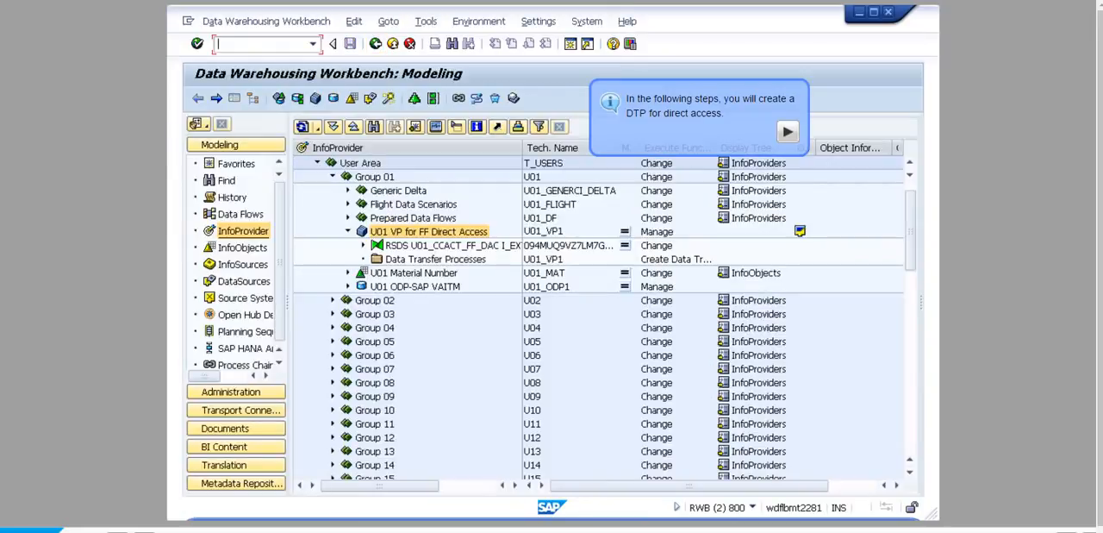
- Create a data transfer process for direct access from U01_CCACT_FF_DAC to U01_VP1, activate it and return to the workbench
right_click(544, 231)
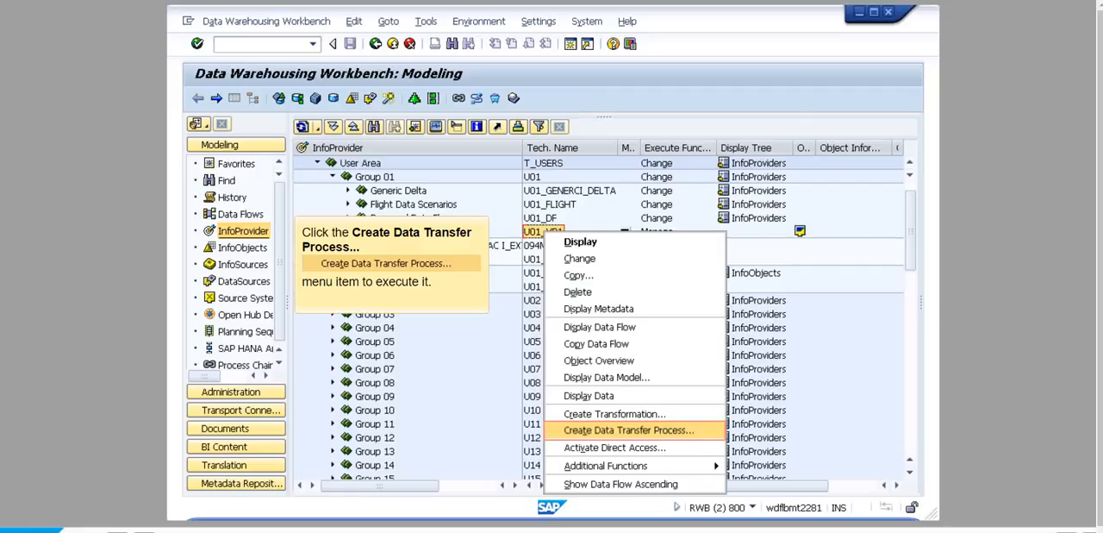
click(628, 429)
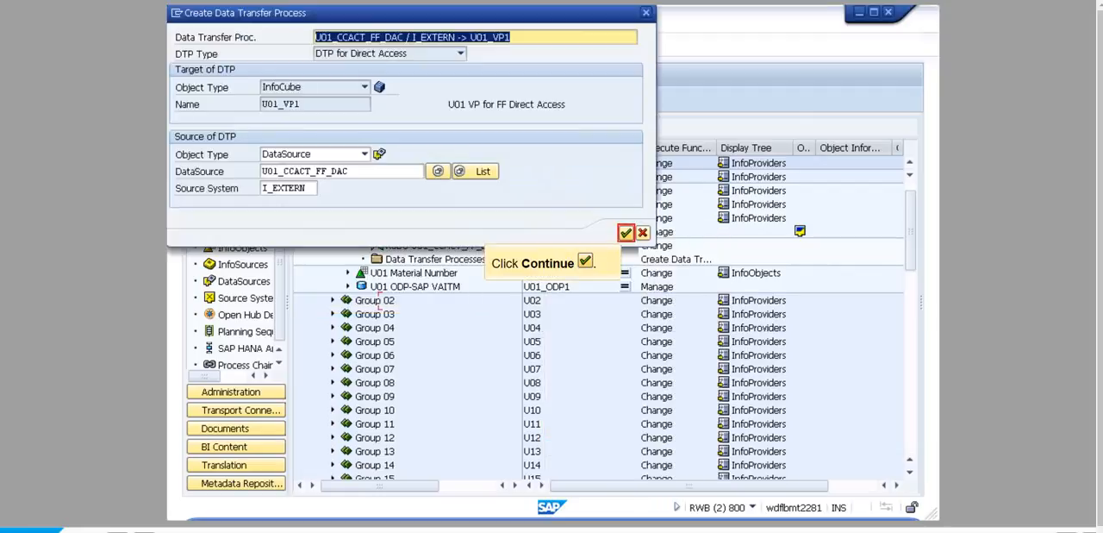
click(626, 232)
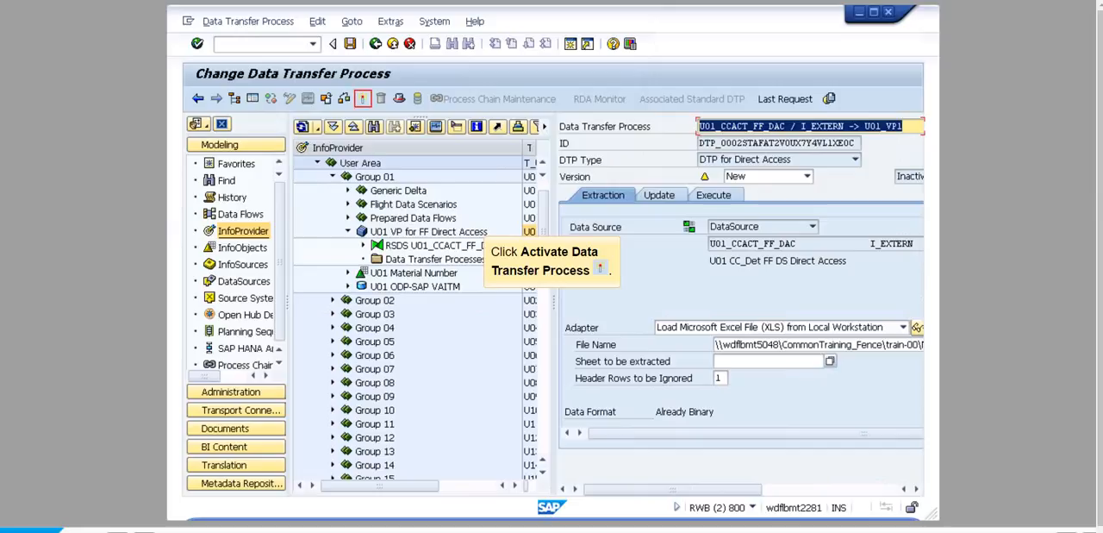
click(362, 98)
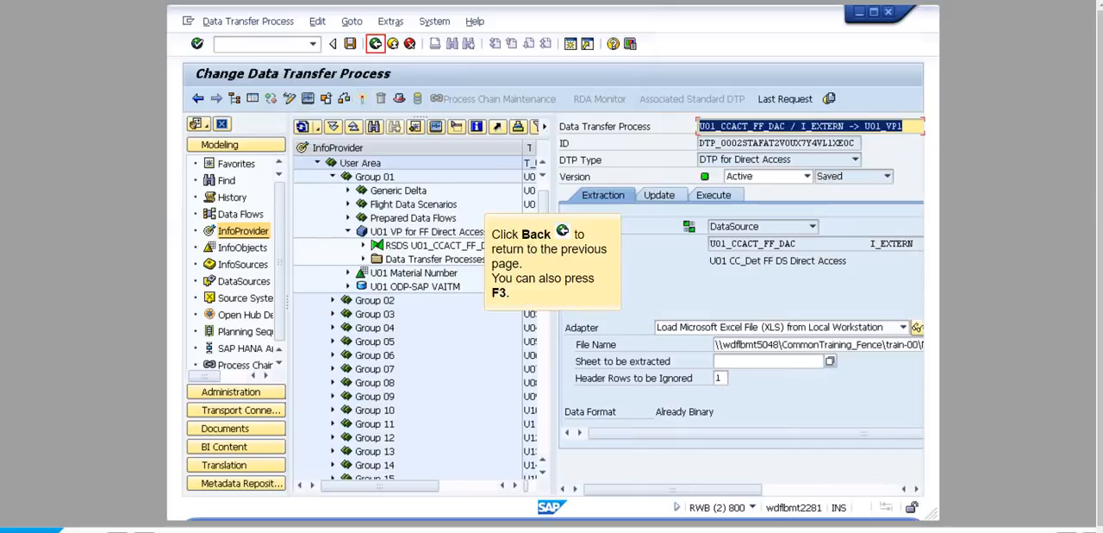
key(F3)
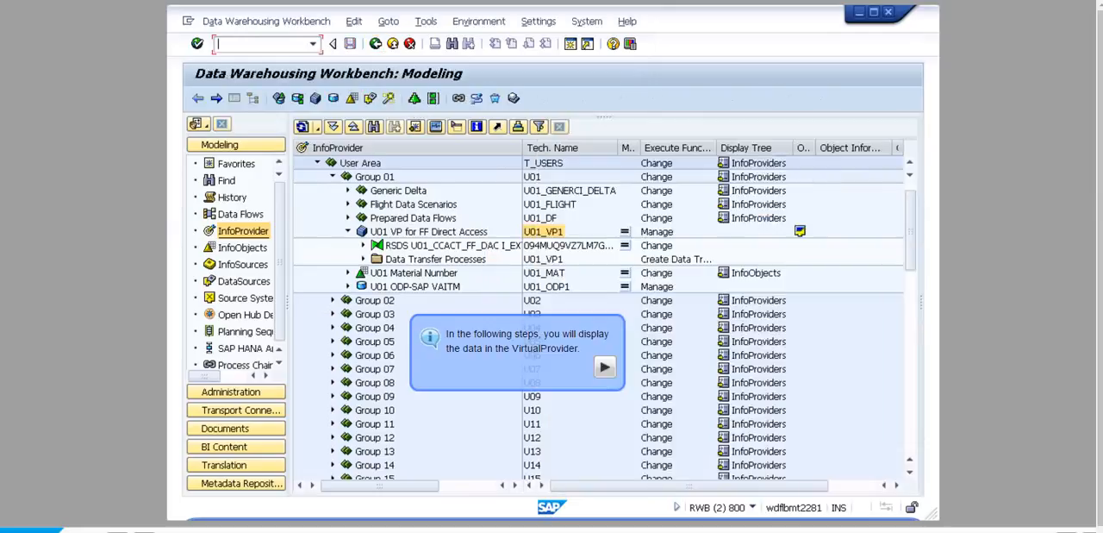
- Display the data of U01_VP1 with all characteristics chosen as output fields and no selection restrictions
click(604, 367)
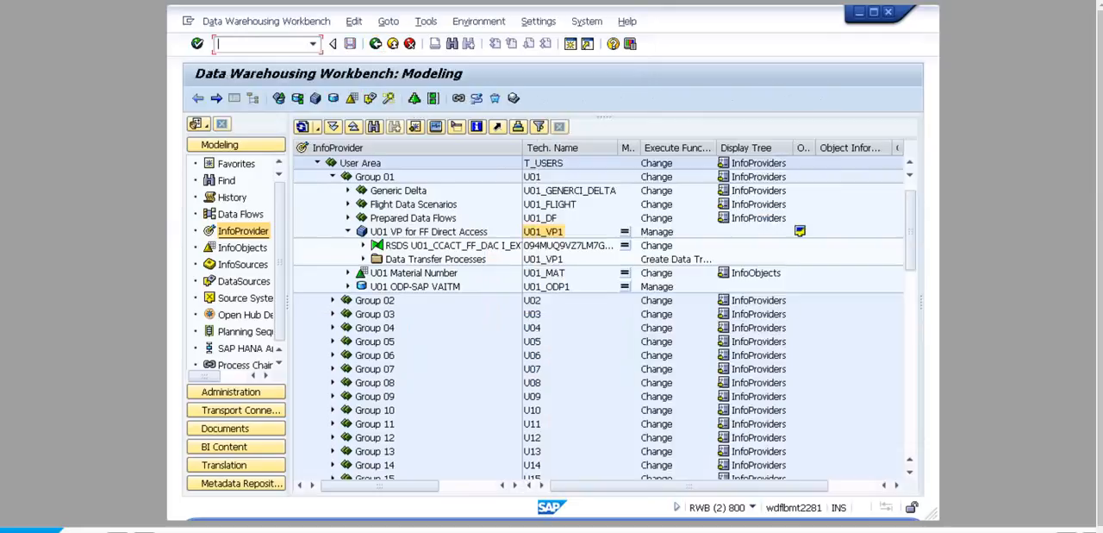
right_click(544, 231)
click(589, 397)
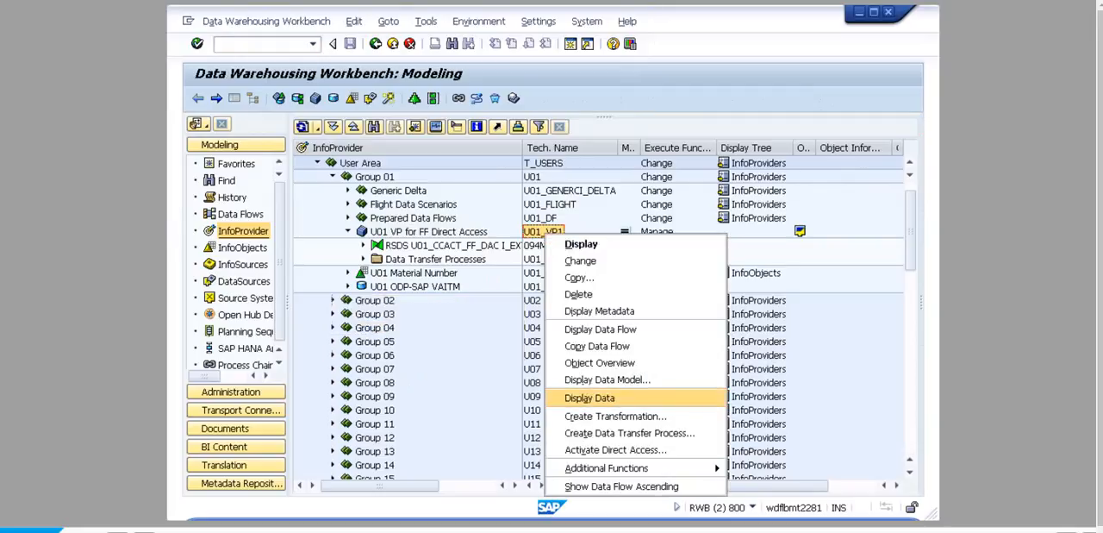
click(260, 99)
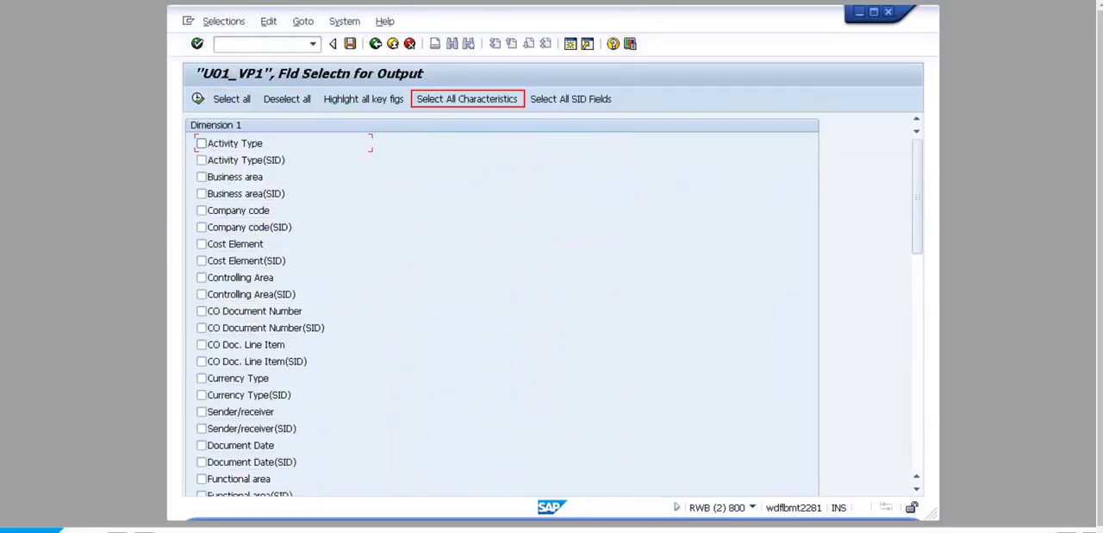
click(466, 98)
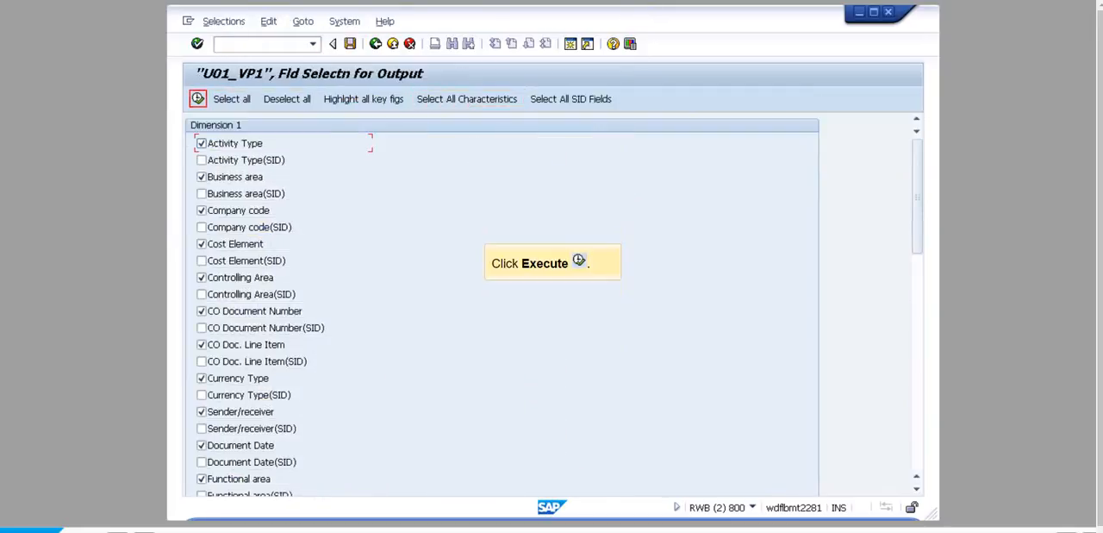
click(198, 98)
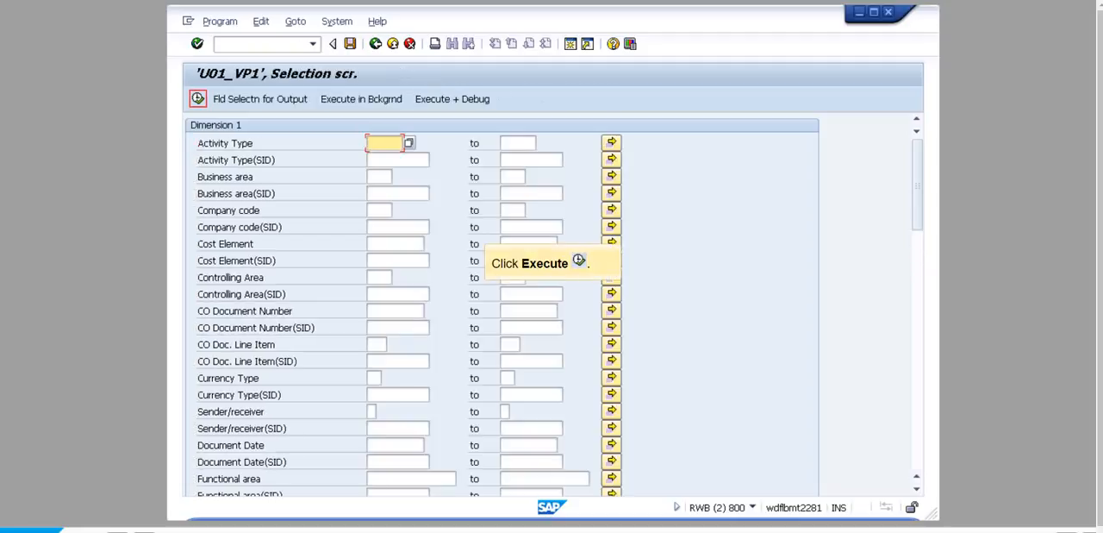
click(197, 98)
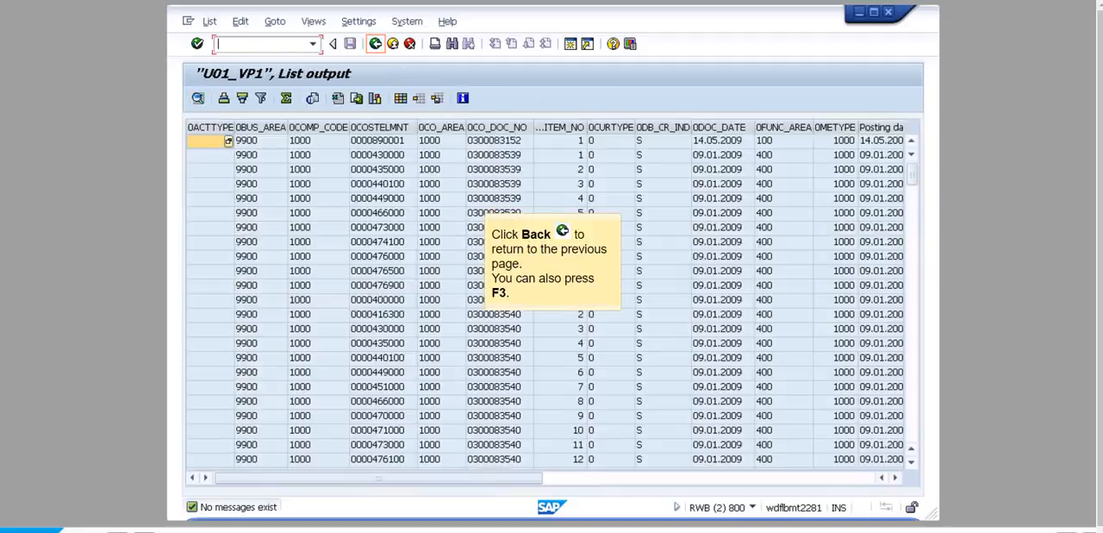
- Leave the data display of U01_VP1 and exit the Data Warehousing Workbench to finish the simulation
click(376, 44)
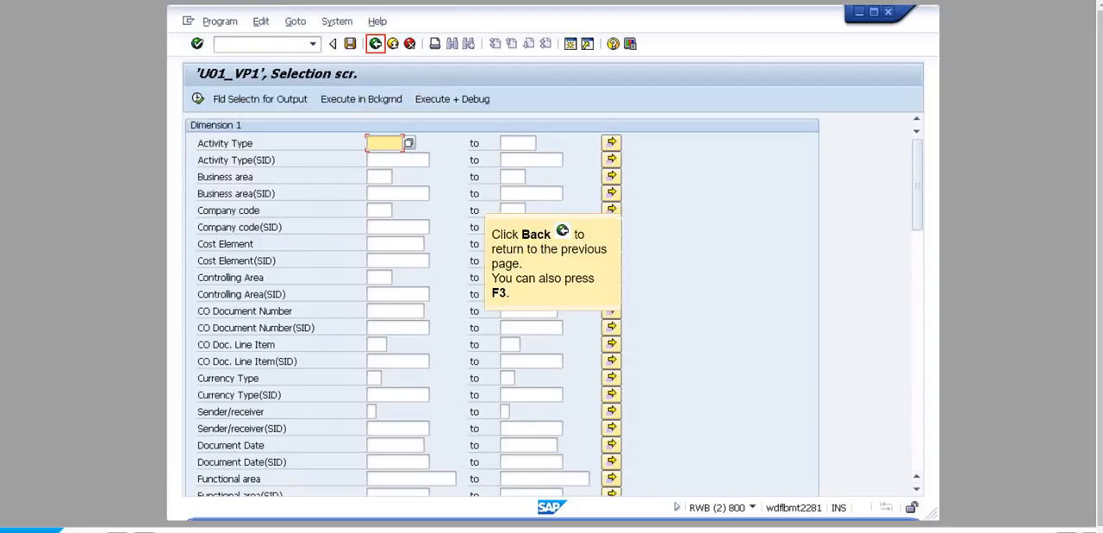
click(376, 44)
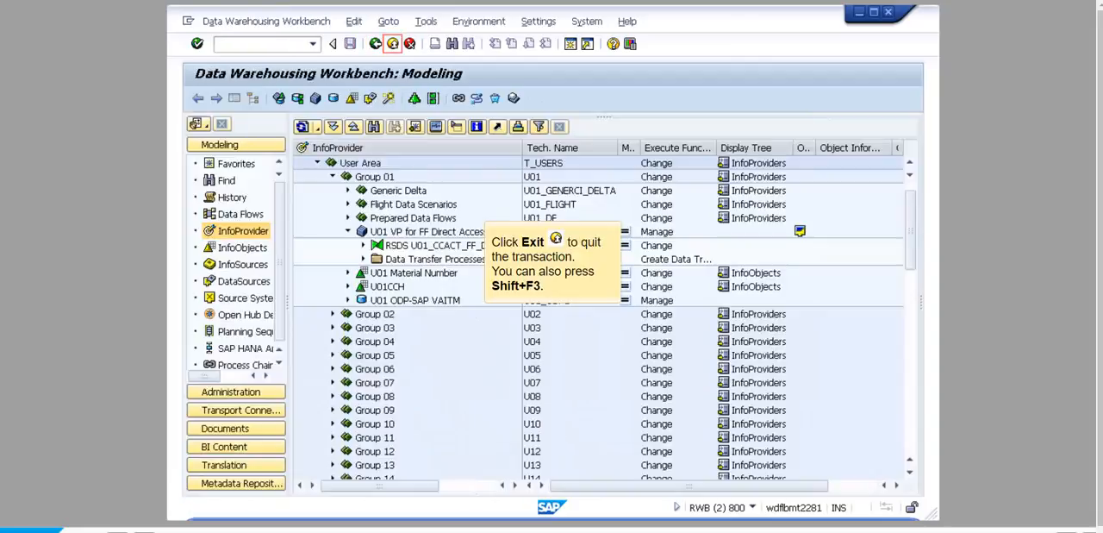
click(392, 44)
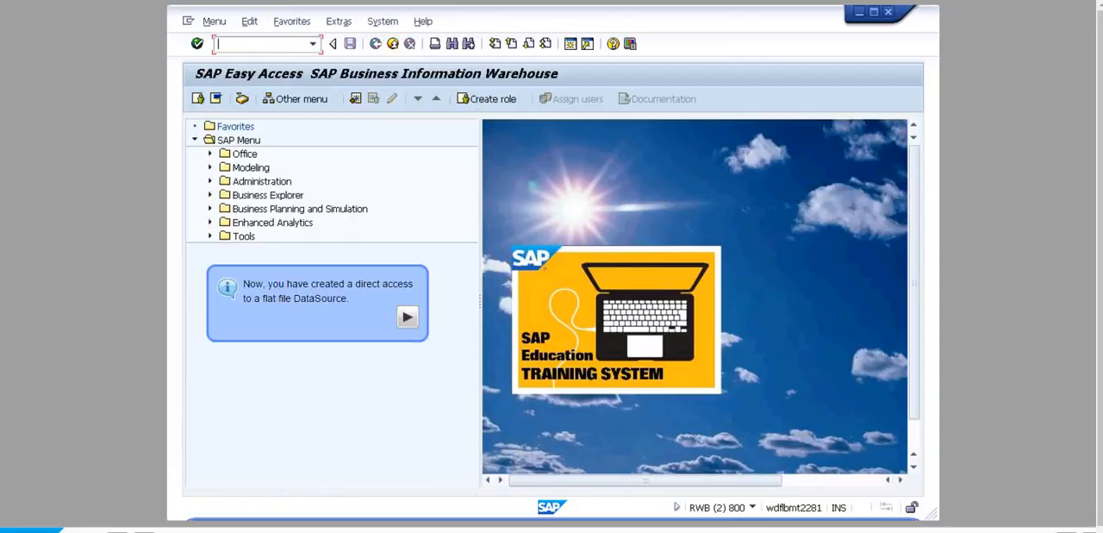
click(408, 317)
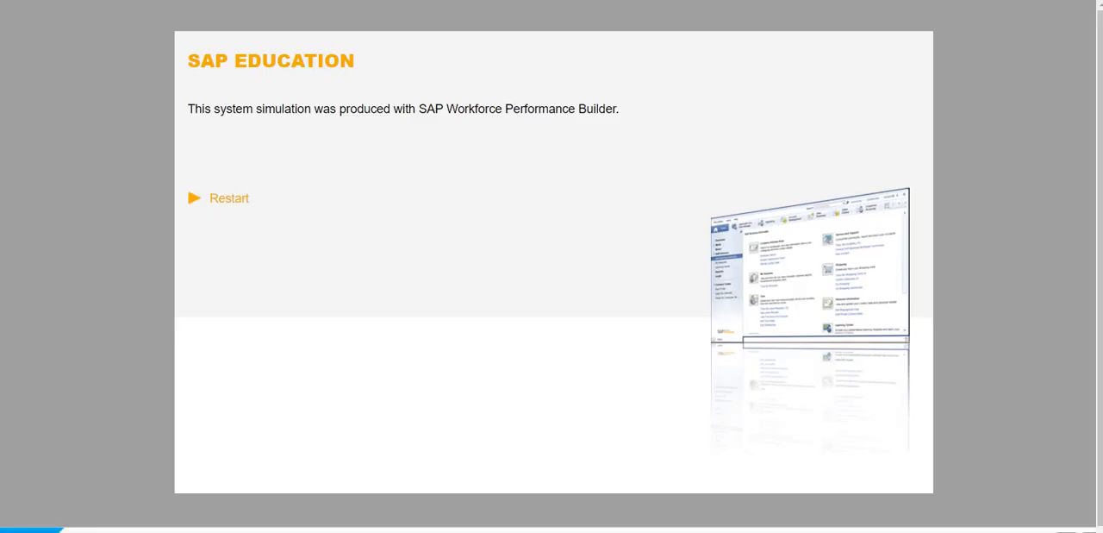
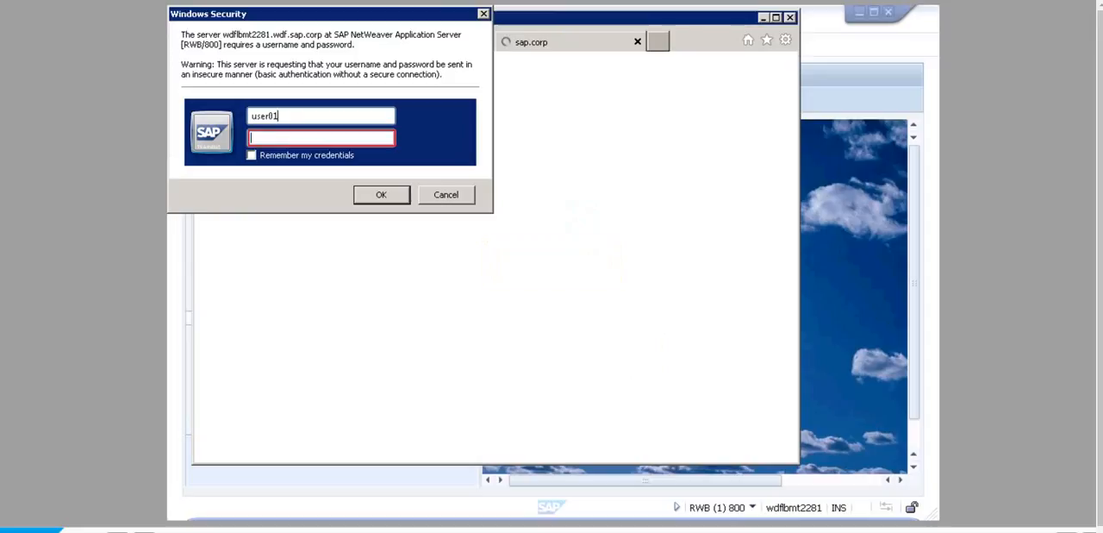
- Enter the account password and log on to the BW Document Browser
click(321, 138)
text(Welcome)
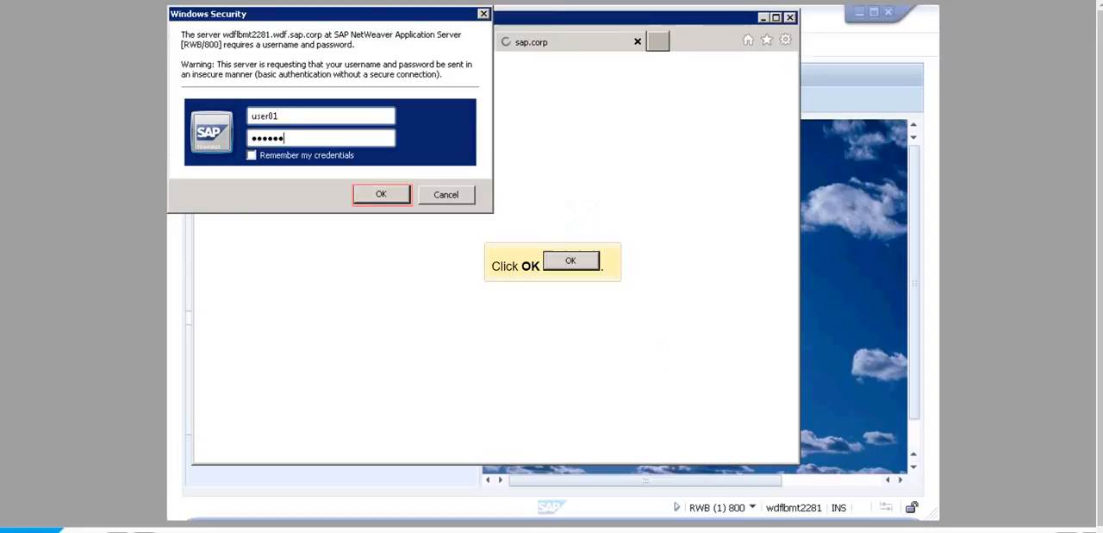
click(381, 194)
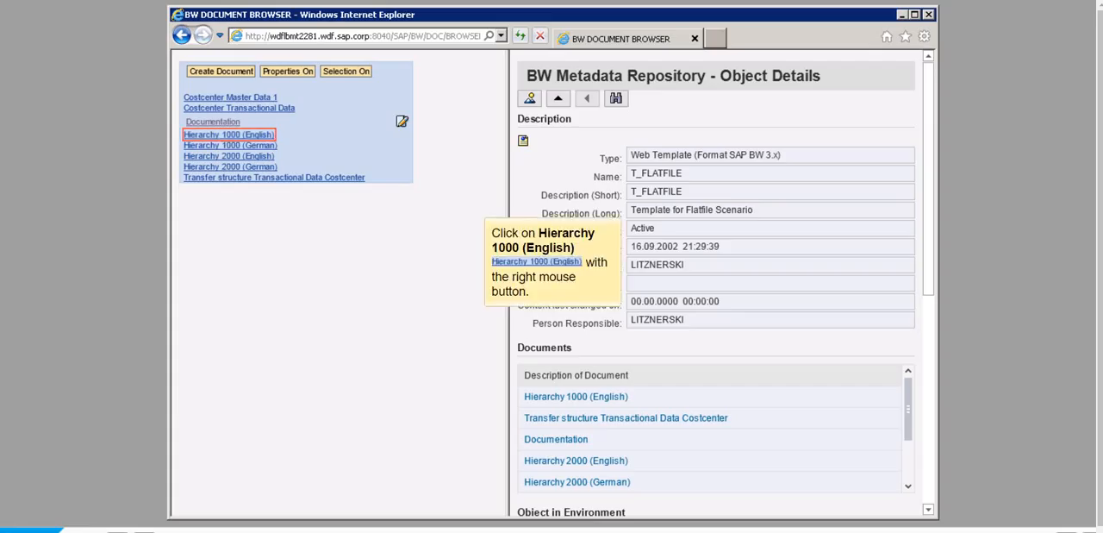
- Save the Hierarchy 1000 (English) document as T_Hier_EN_1000.csv in the Documents library and close the document browser
right_click(235, 135)
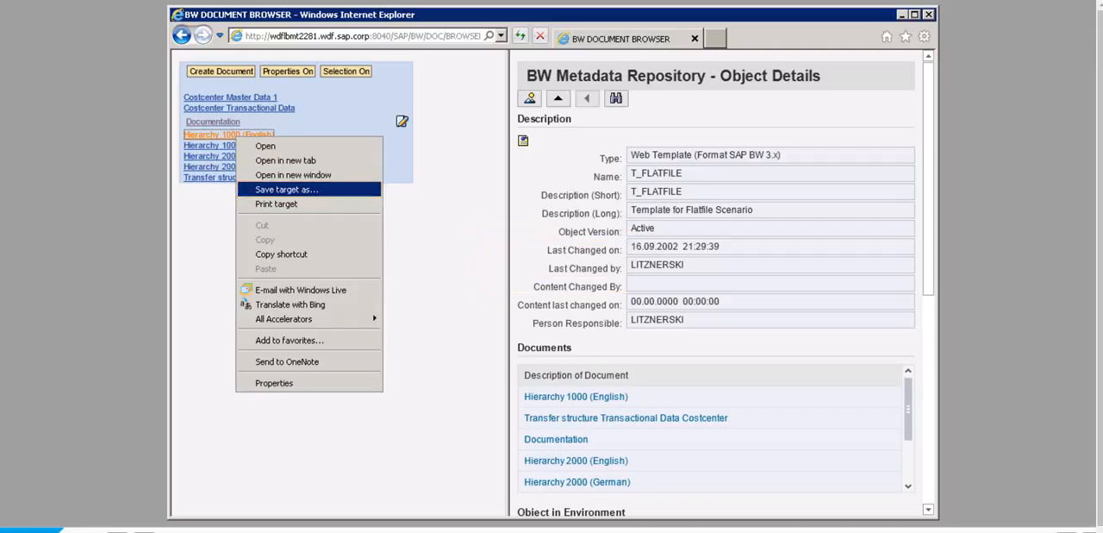
click(309, 190)
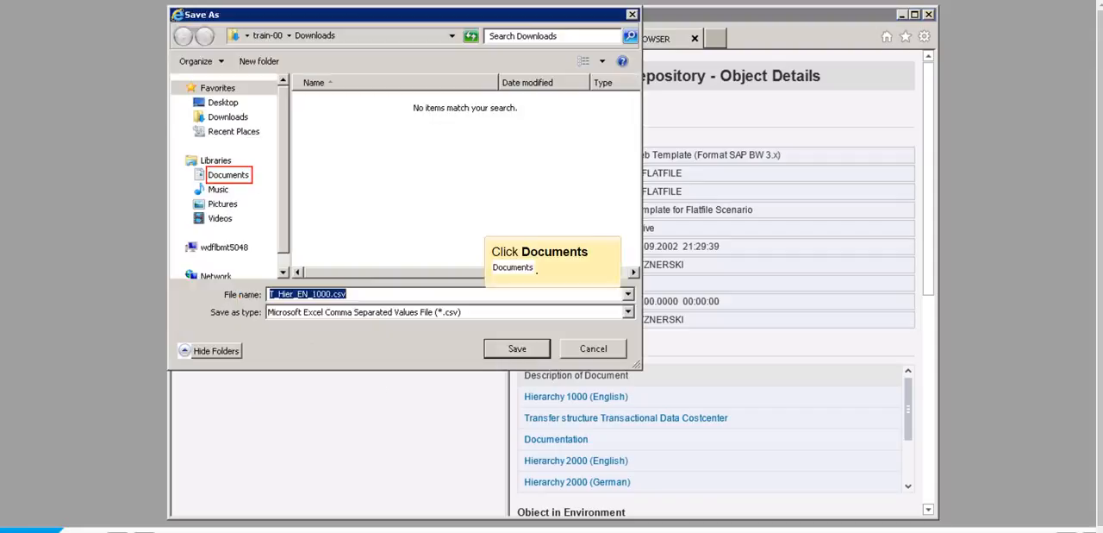
click(229, 175)
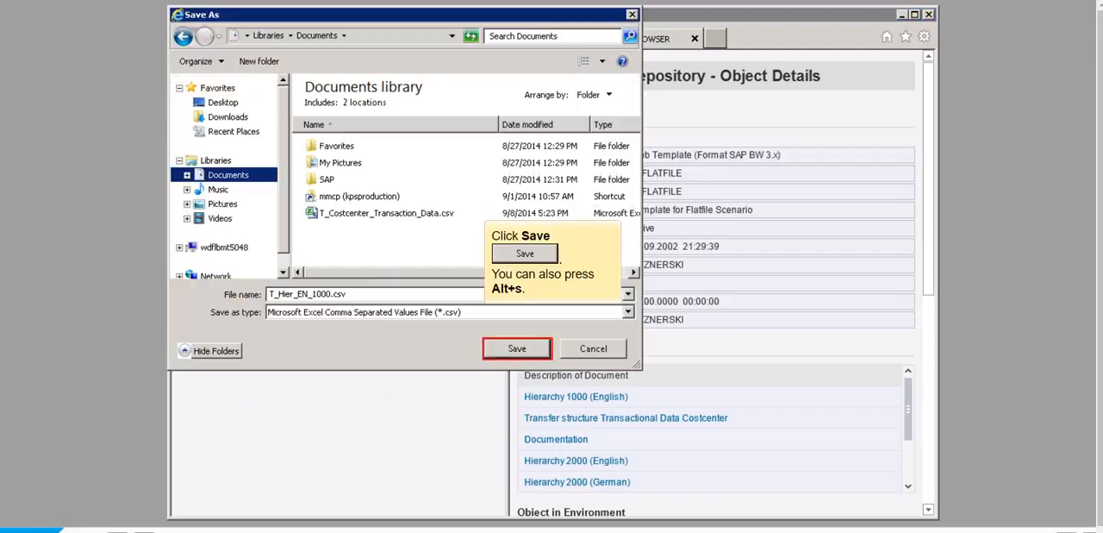
click(517, 348)
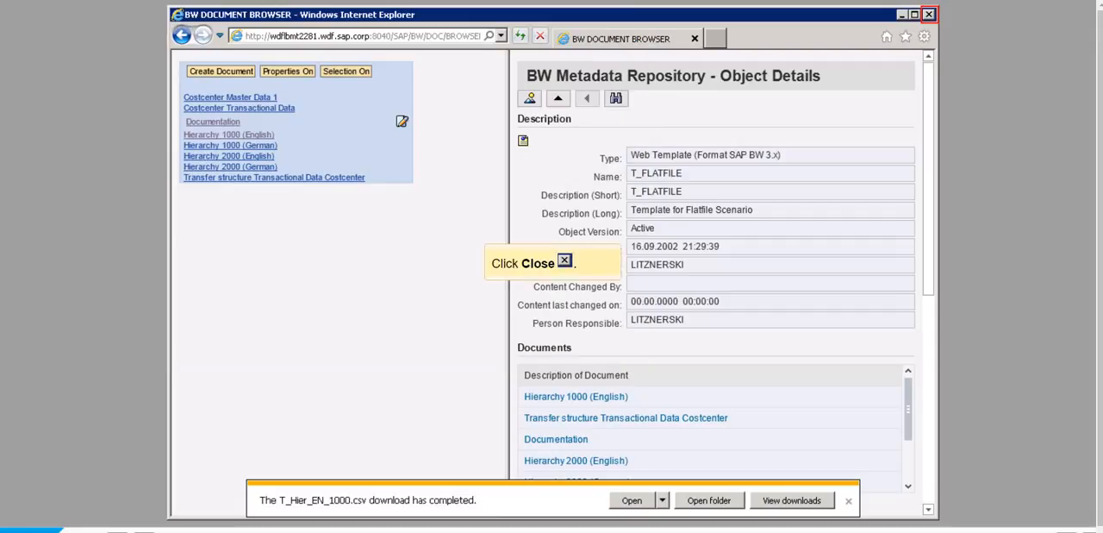
click(928, 15)
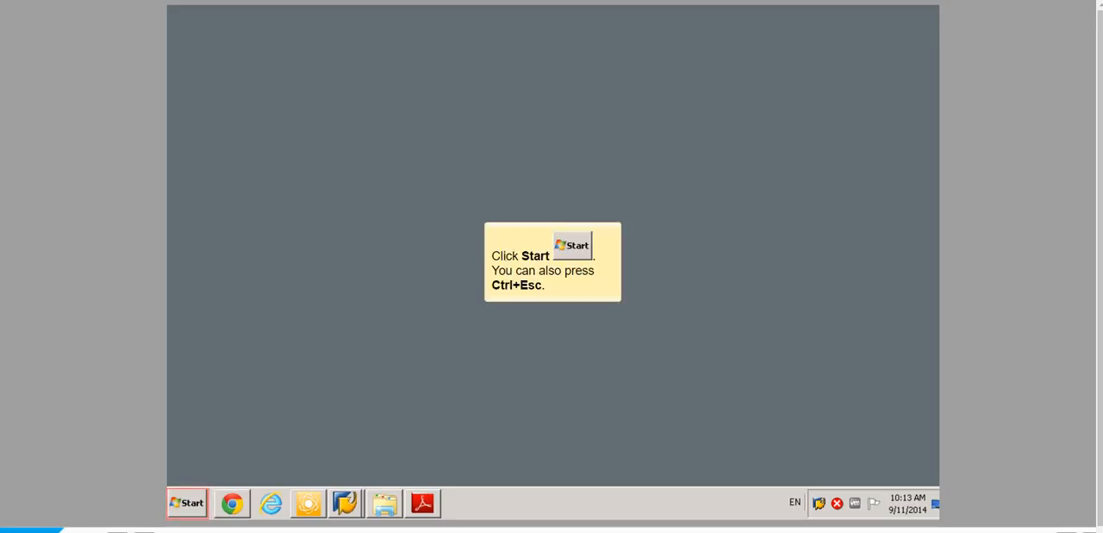
- Start Notepad and open T_Hier_EN_1000.csv from the Documents library
click(186, 502)
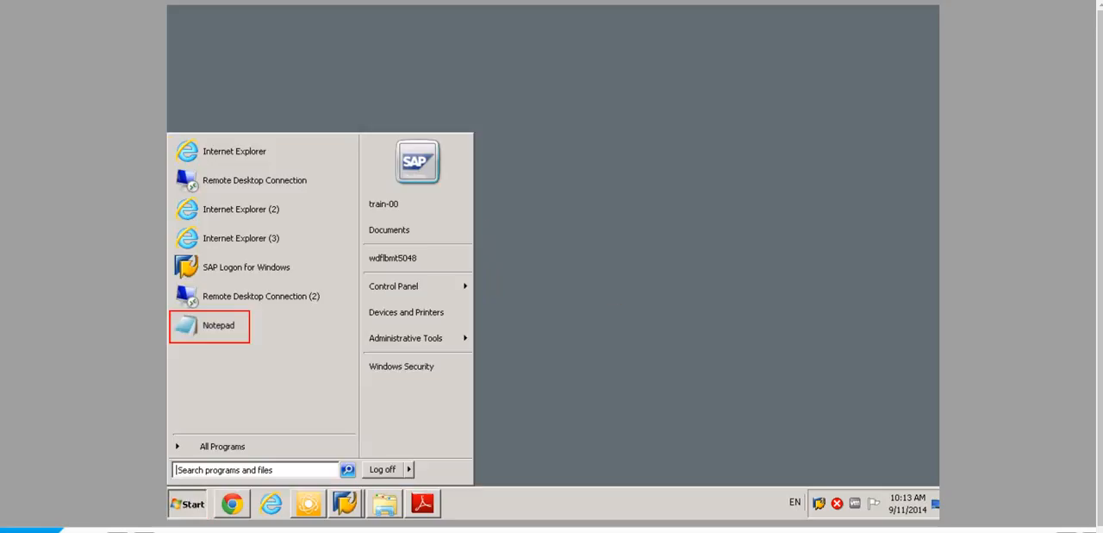
click(197, 324)
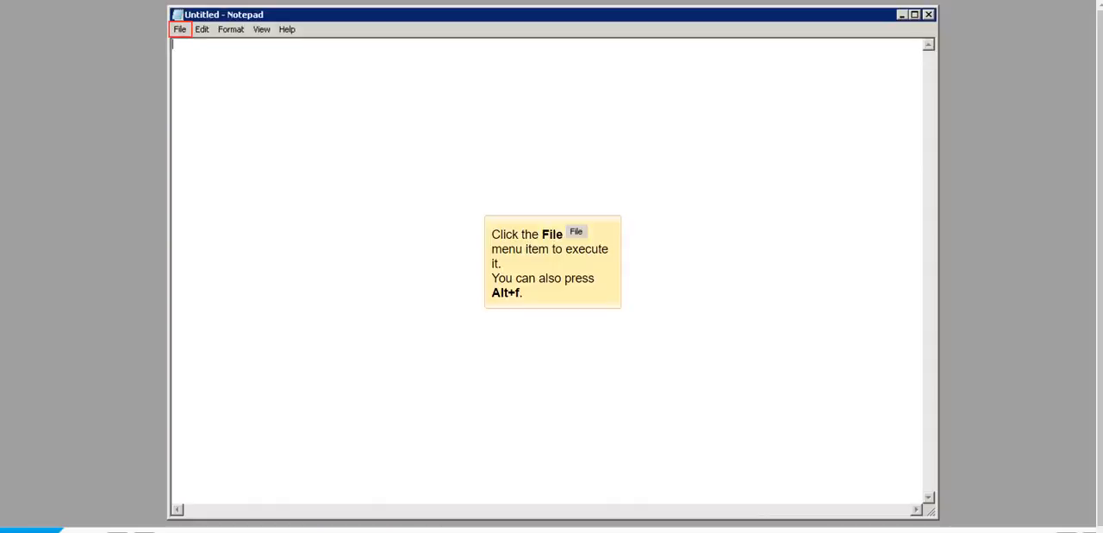
click(179, 30)
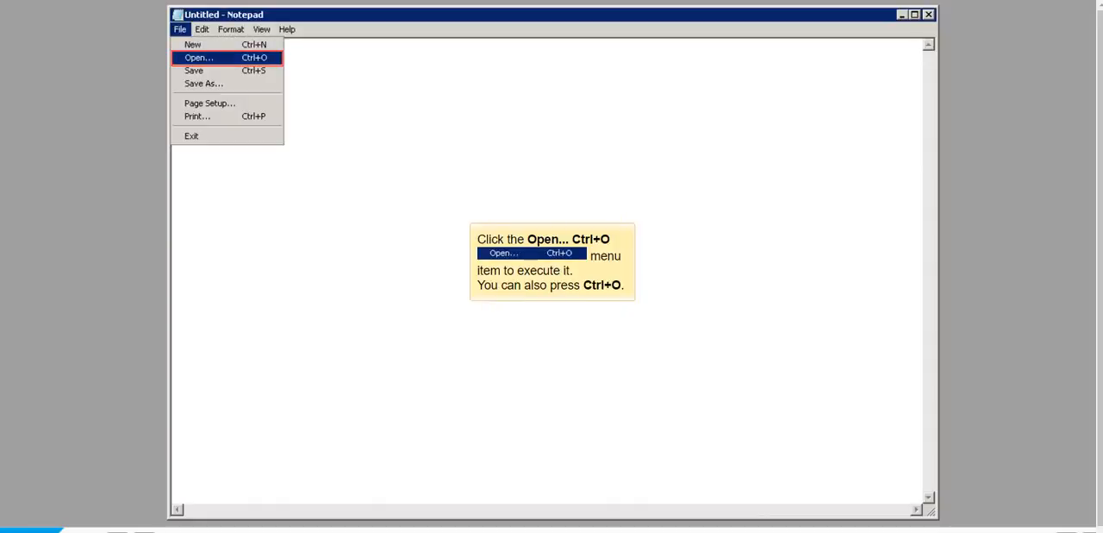
click(199, 58)
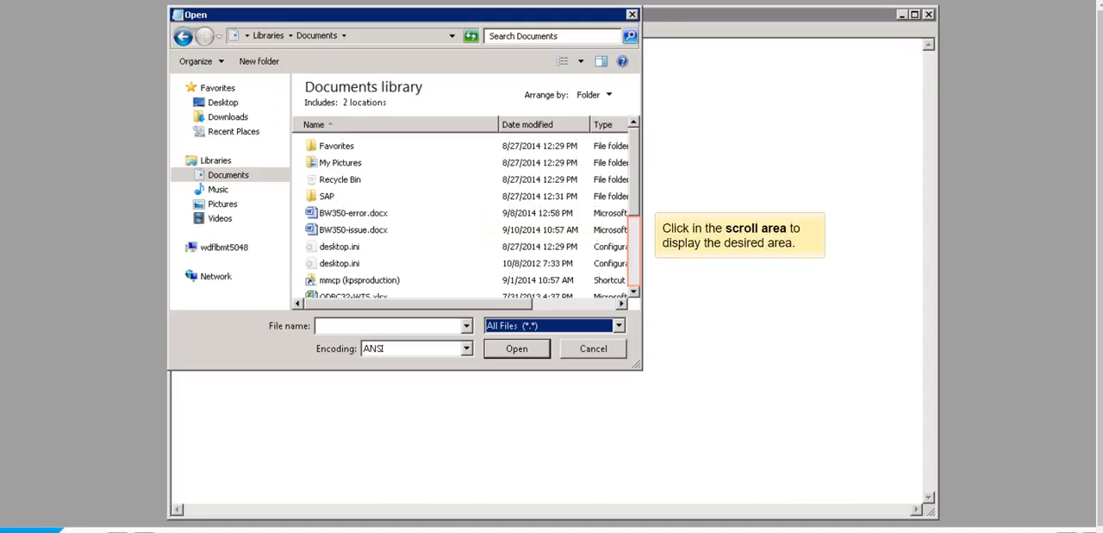
click(635, 250)
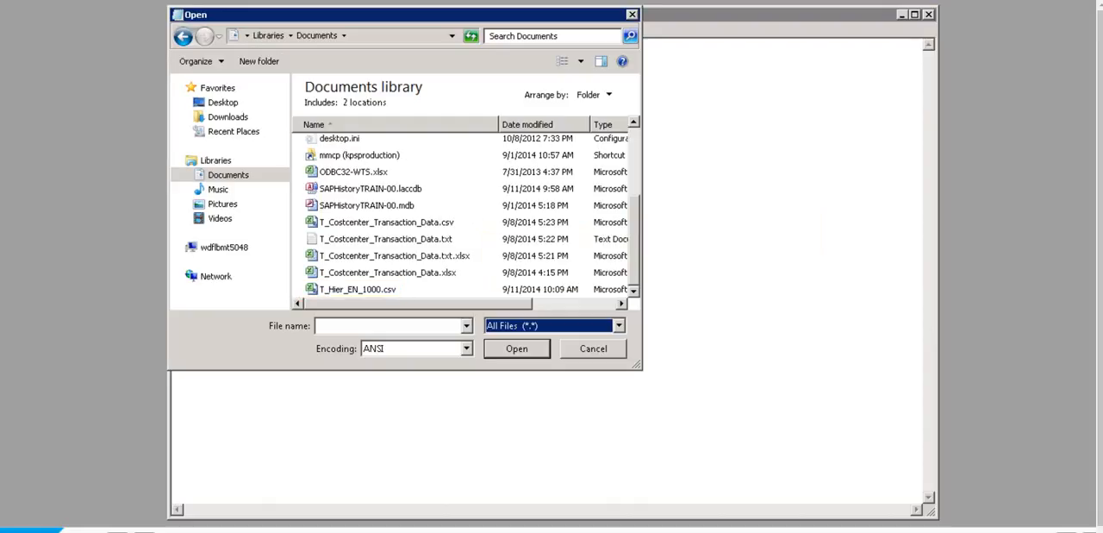
click(358, 289)
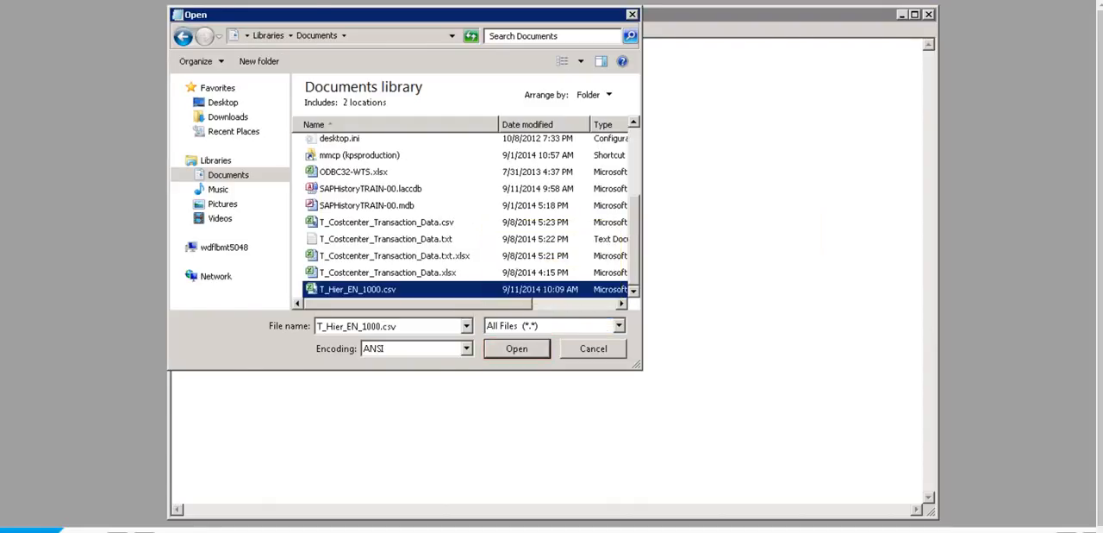
click(516, 349)
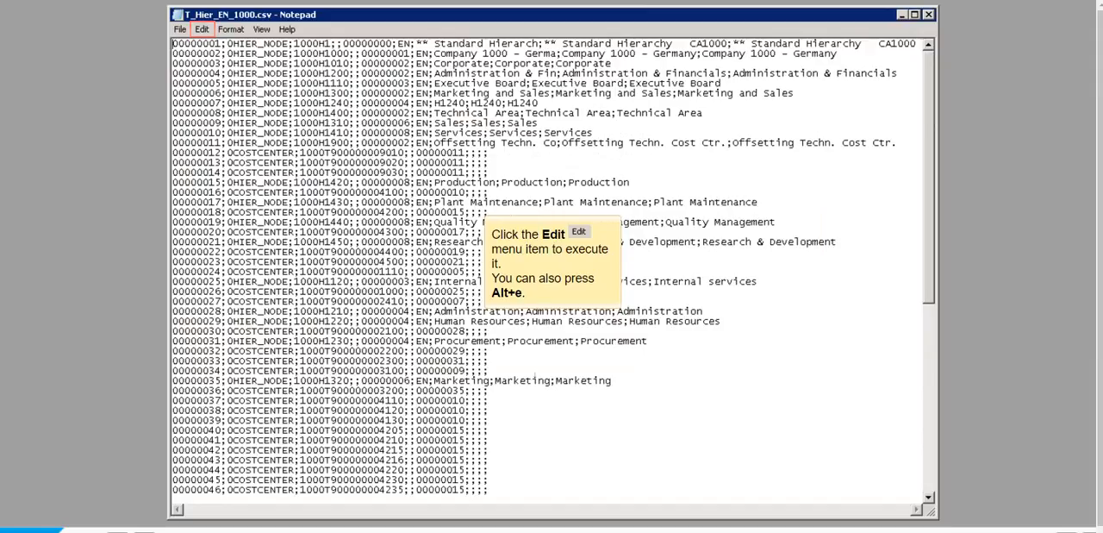
- Replace every occurrence of 0COSTCENTER with U01CCH in the hierarchy file
click(202, 29)
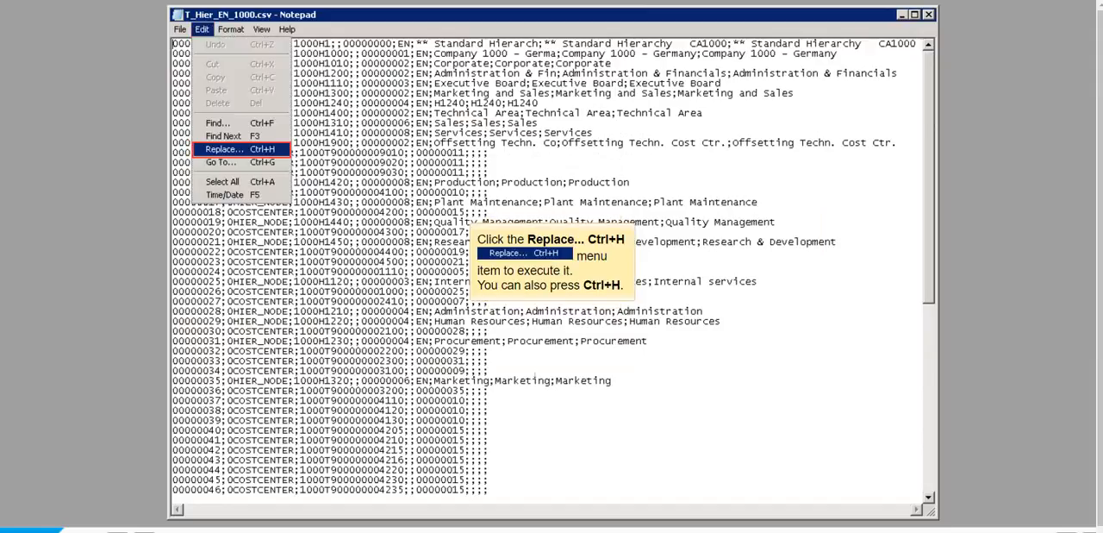
key(Return)
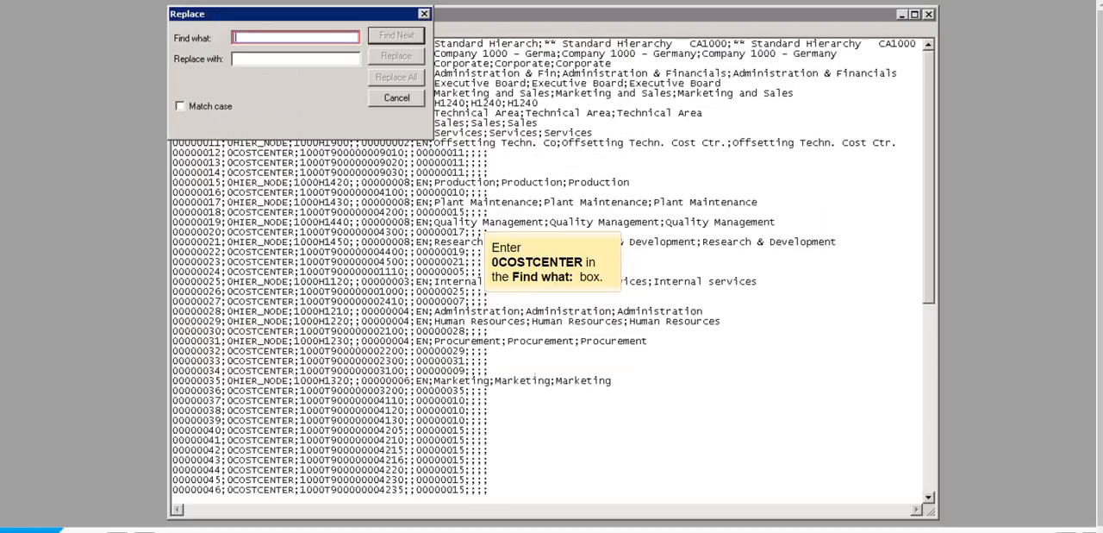
text(0COSTCENTER)
key(Tab)
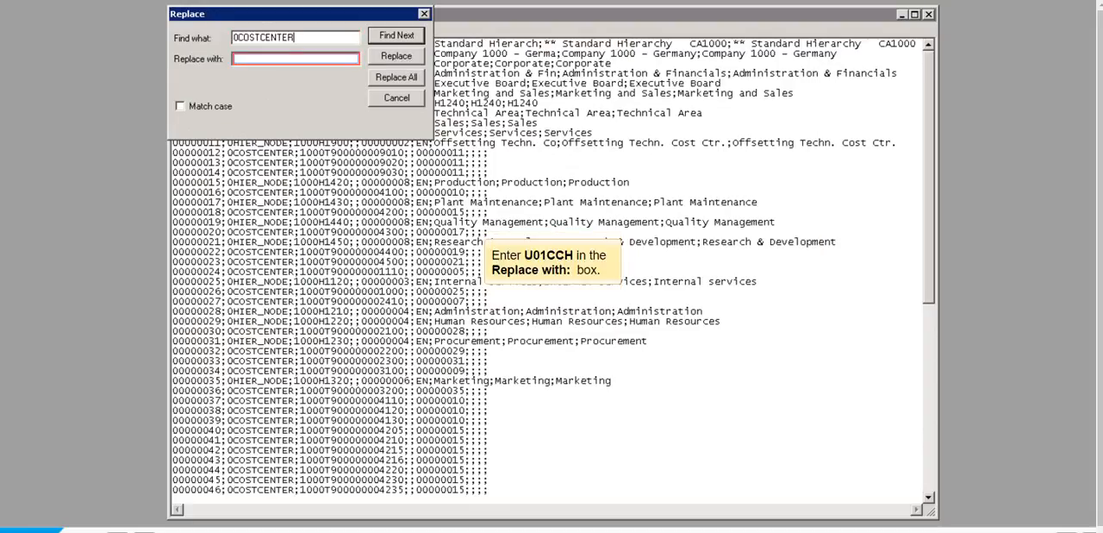
text(U01CCH)
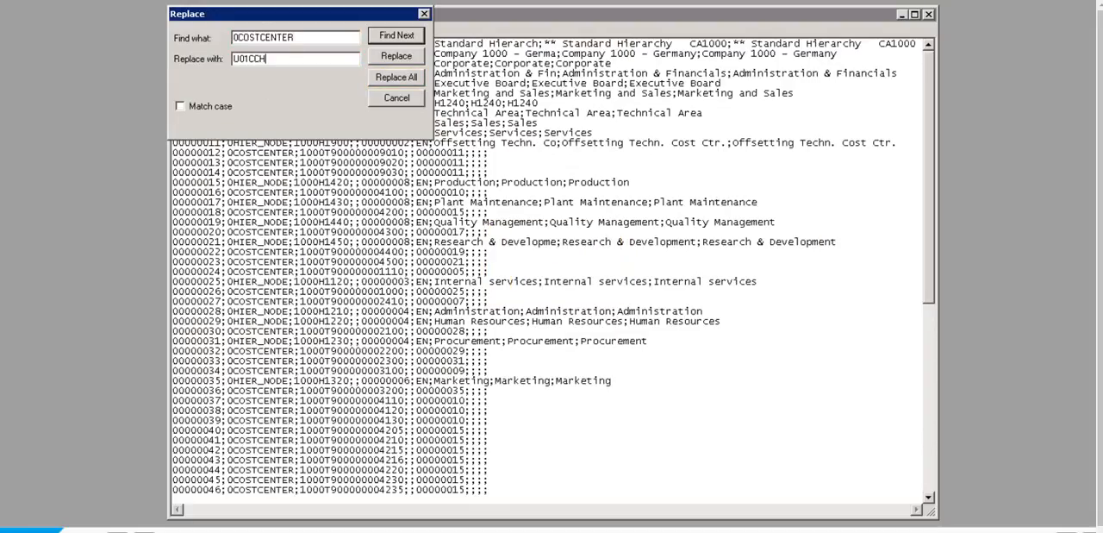
click(396, 77)
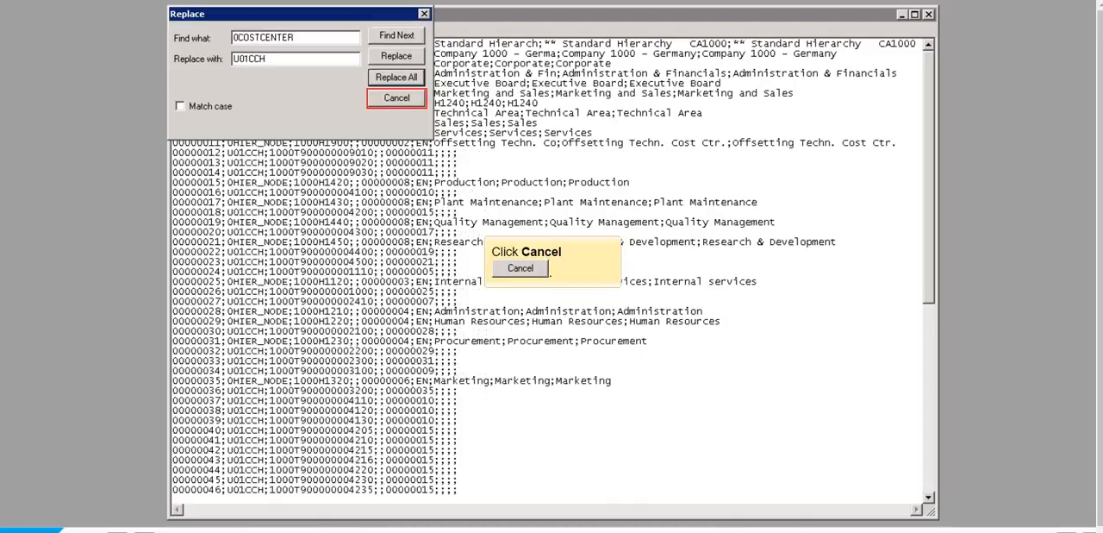
click(396, 98)
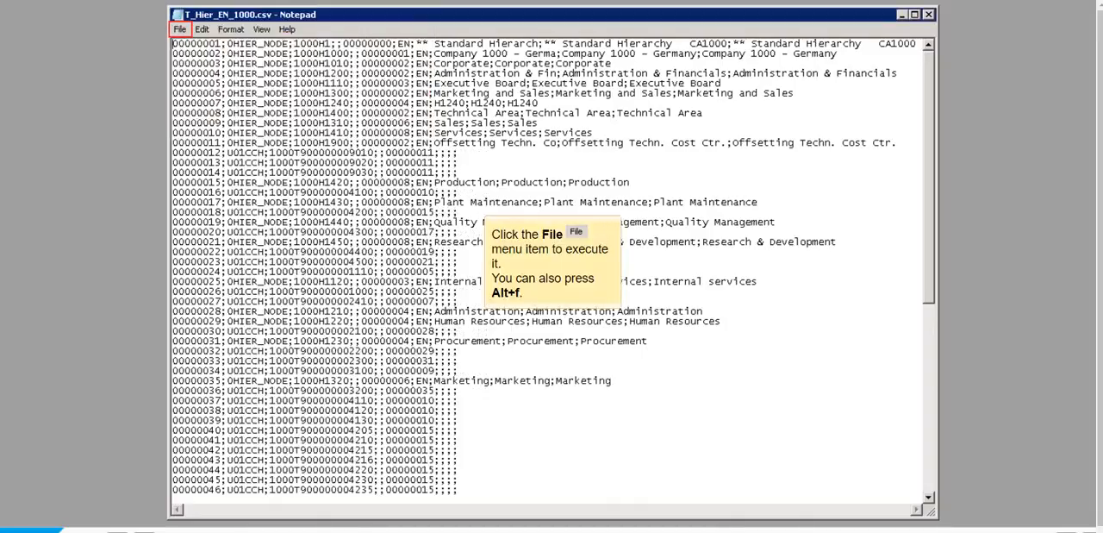
- Save the edited hierarchy file and close Notepad
click(180, 29)
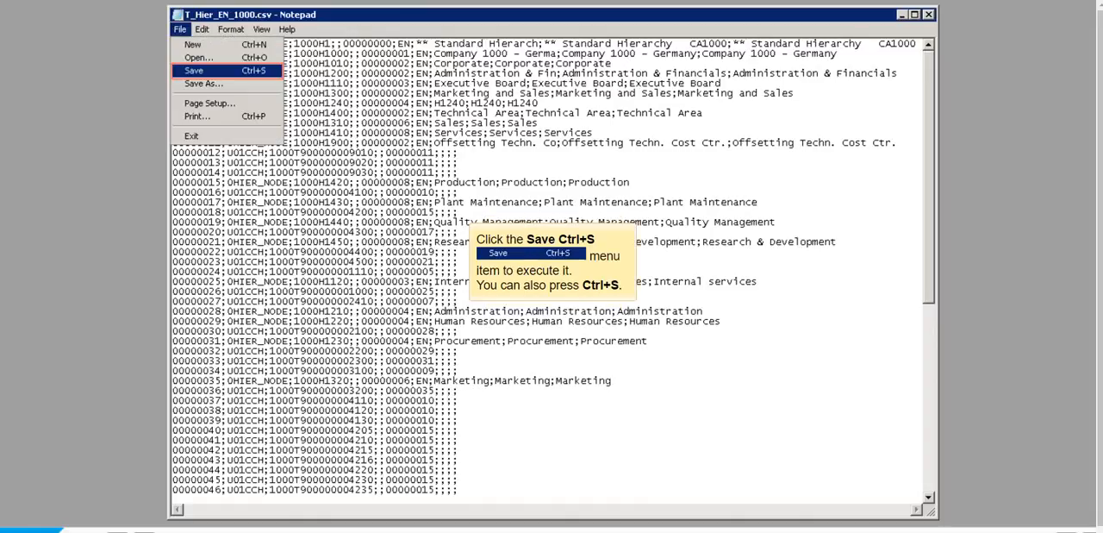
click(193, 70)
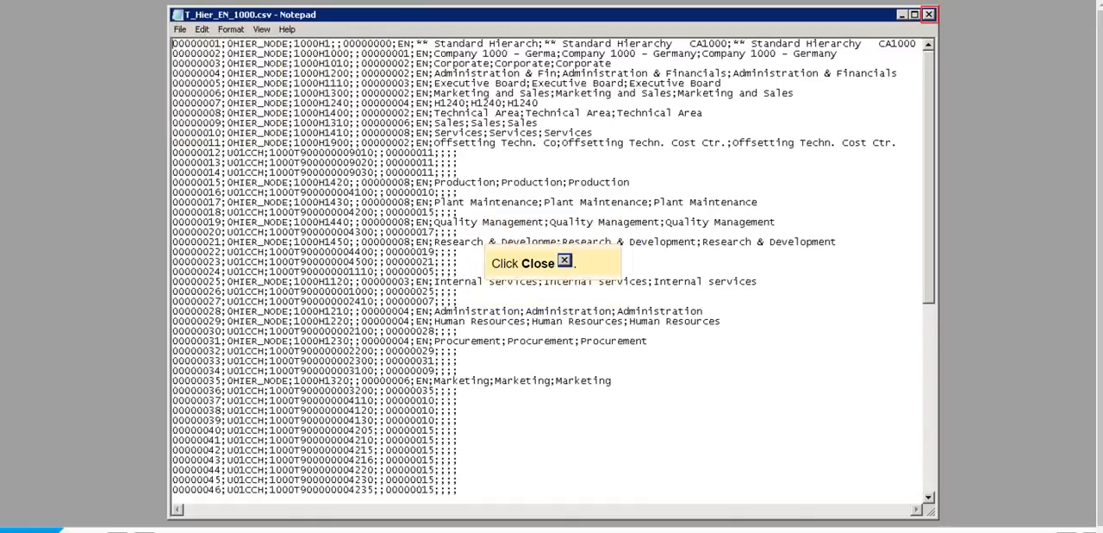
click(929, 15)
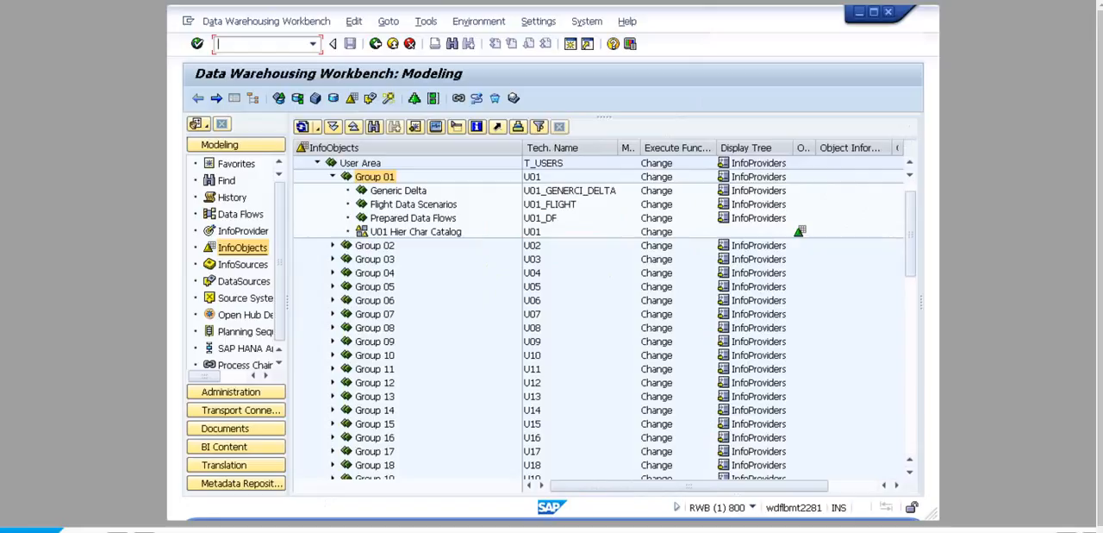
- Create characteristic U01CCH with long description U01CCH in the U01 Hier Char Catalog, using U00CCH as template
right_click(533, 232)
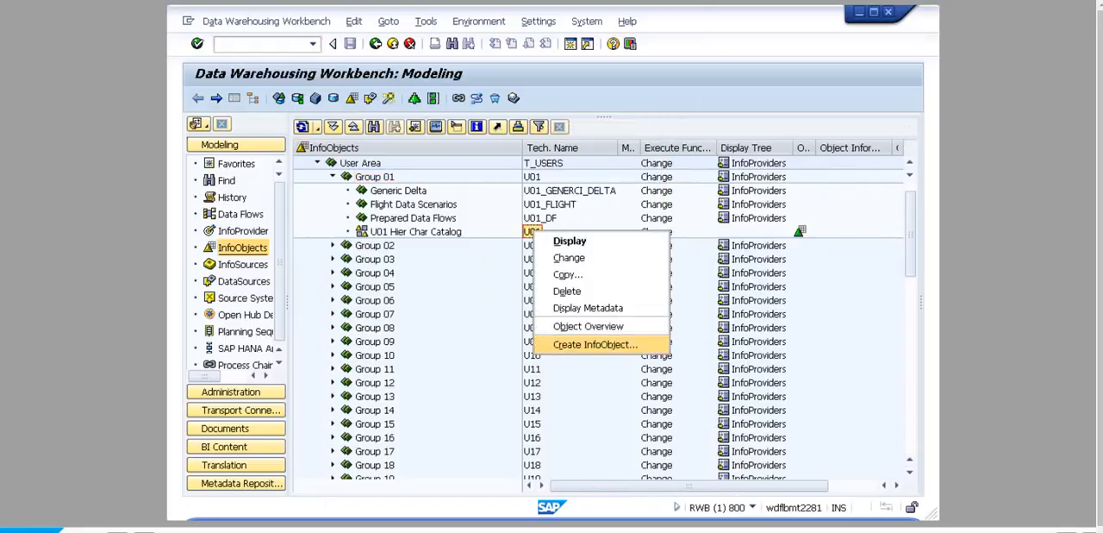
click(595, 345)
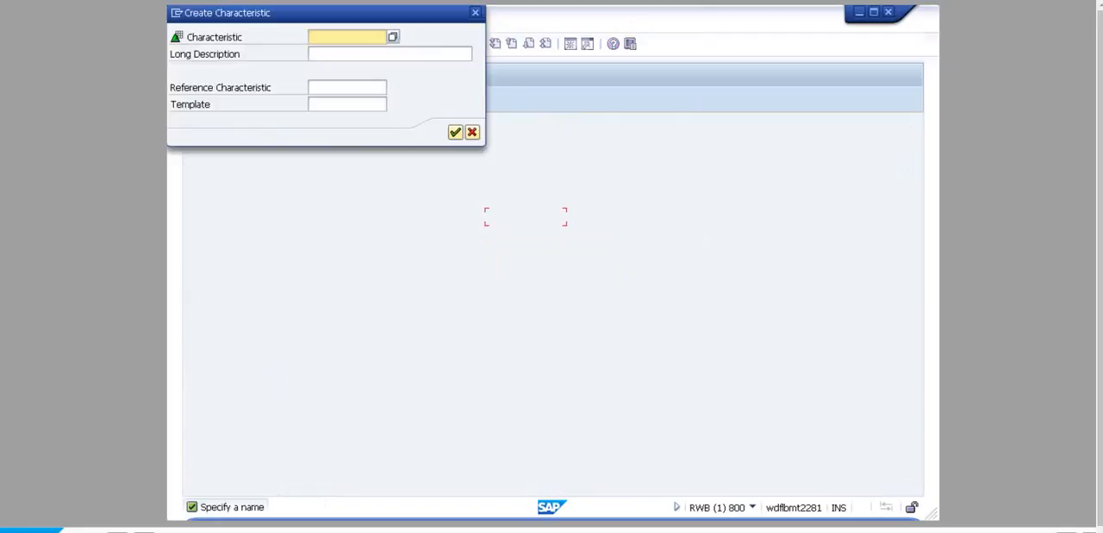
text(U01CCH)
key(Tab)
text(U01CCH)
key(Tab)
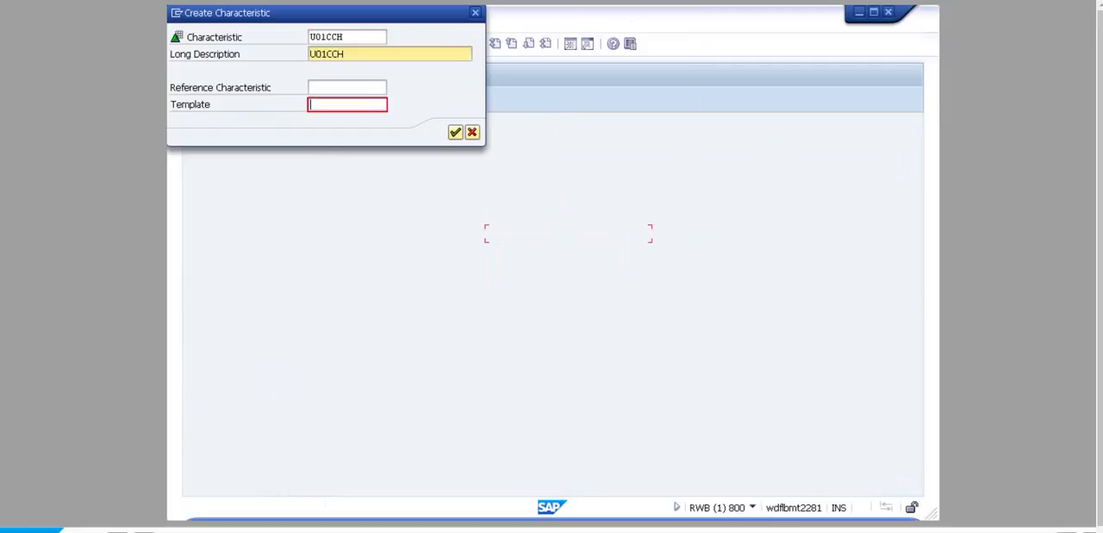
text(U00CCH)
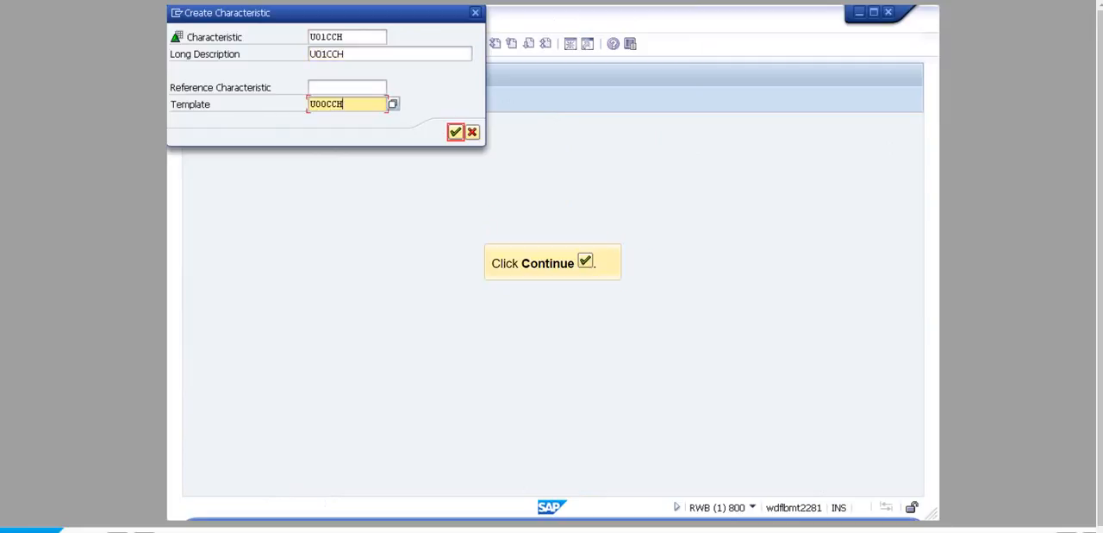
key(Return)
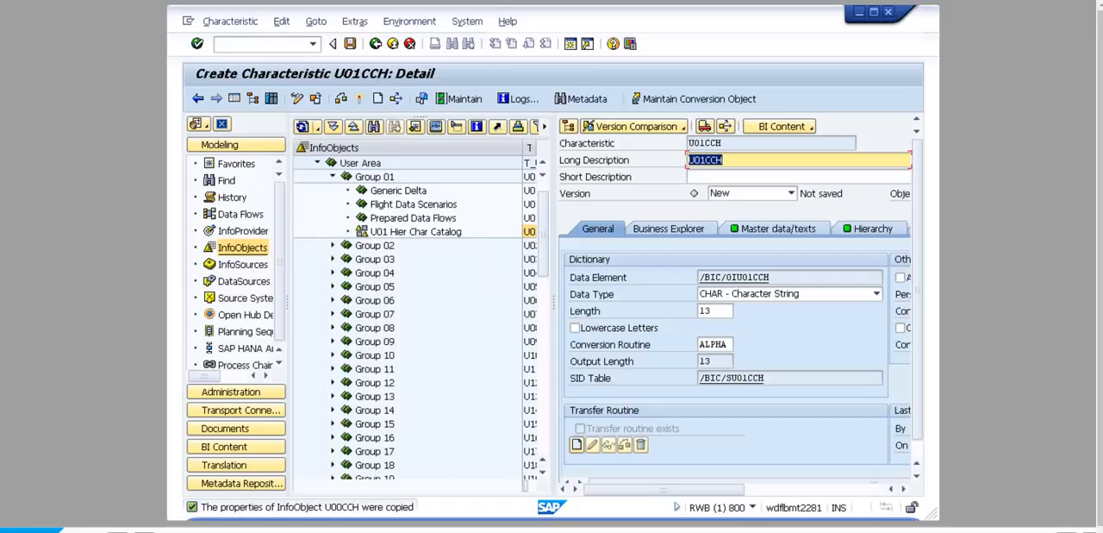
- Hide the navigator, assign InfoArea U01 in the characteristic's master data settings, activate the characteristic and return to the workbench
click(234, 98)
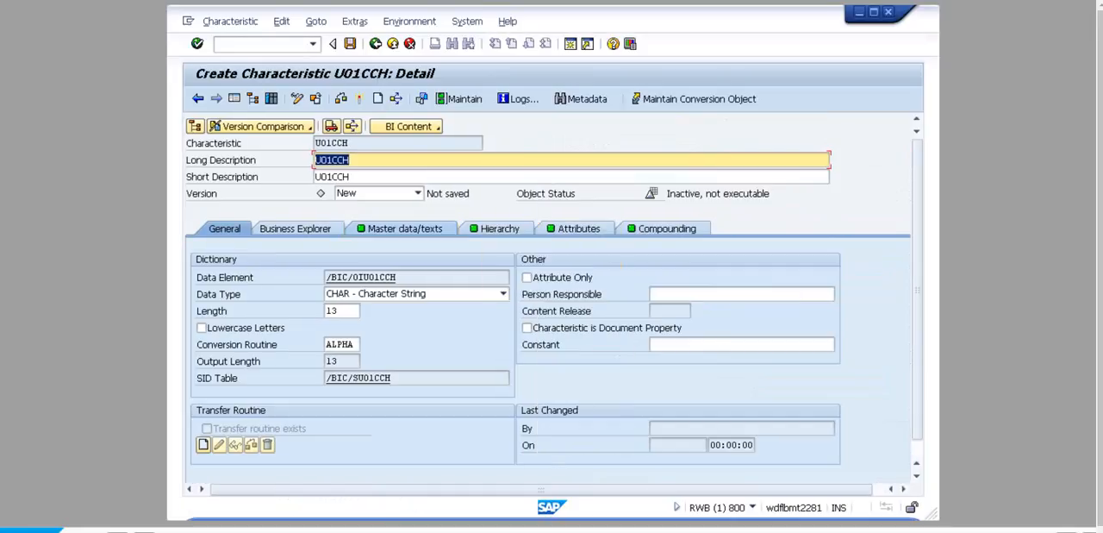
click(405, 228)
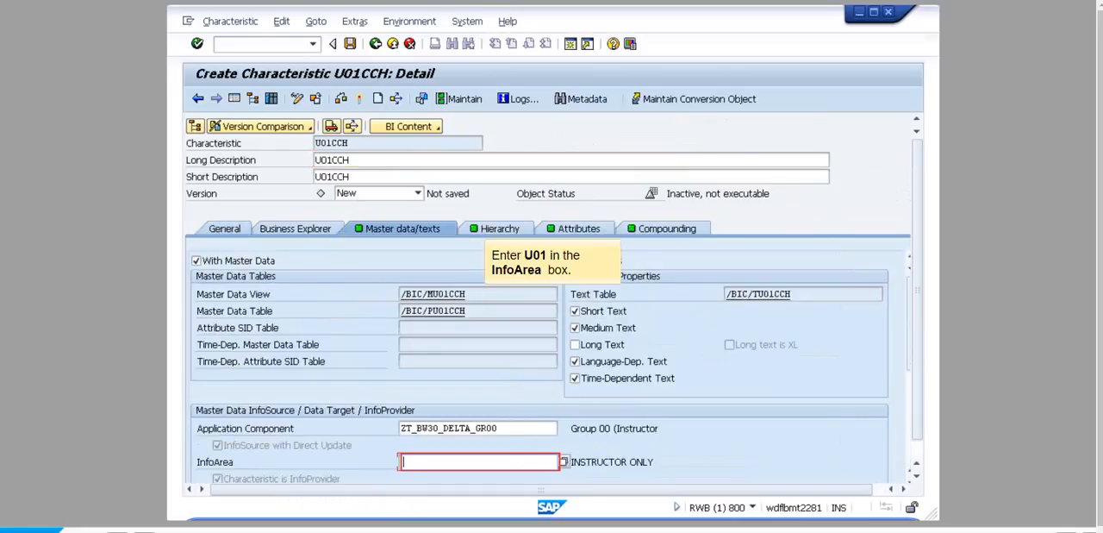
text(U01)
click(359, 99)
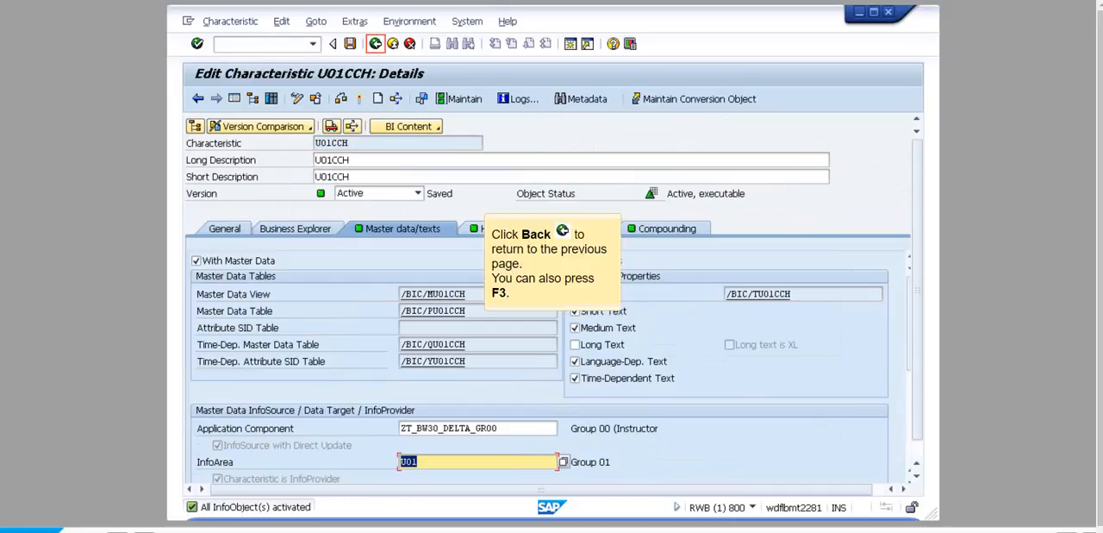
key(F3)
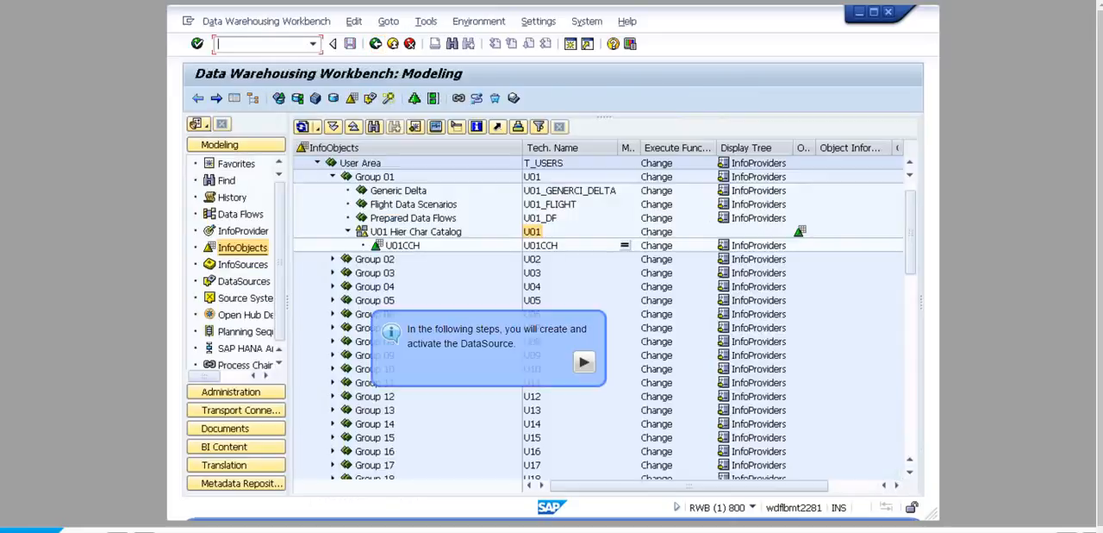
- Display the DataSource tree of the file source system I_EXTERN
click(245, 299)
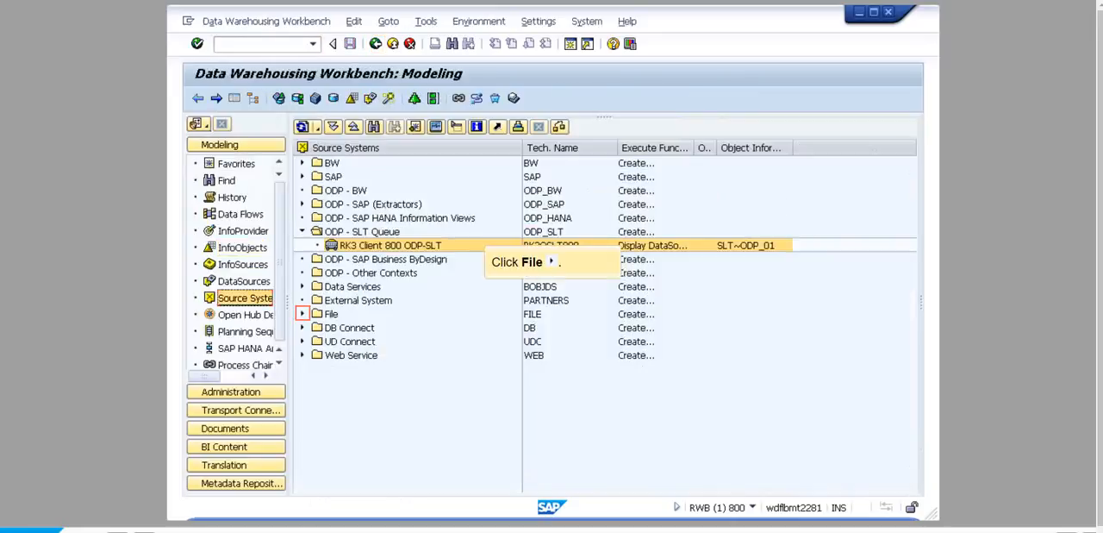
click(302, 313)
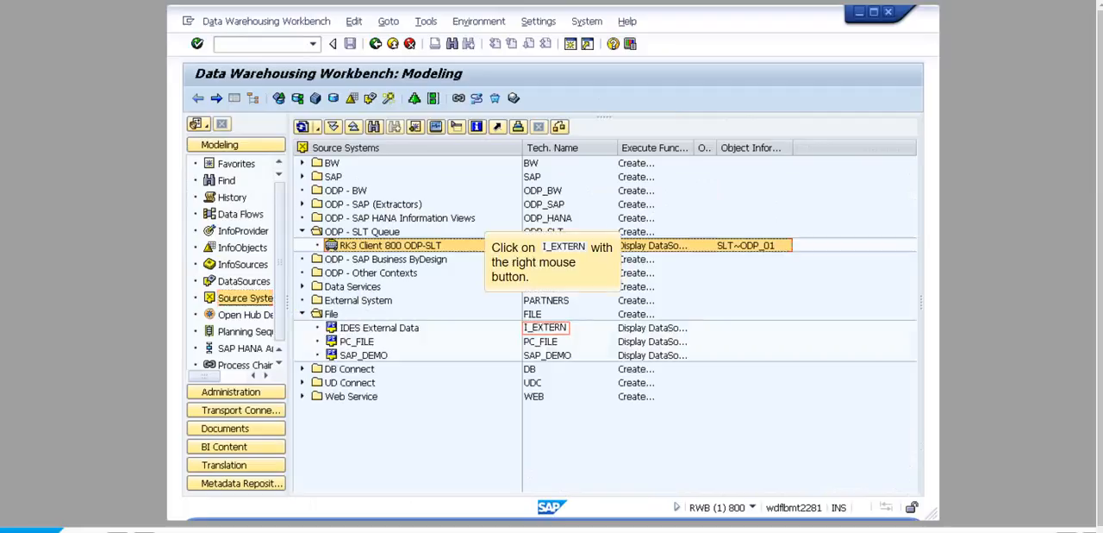
right_click(546, 327)
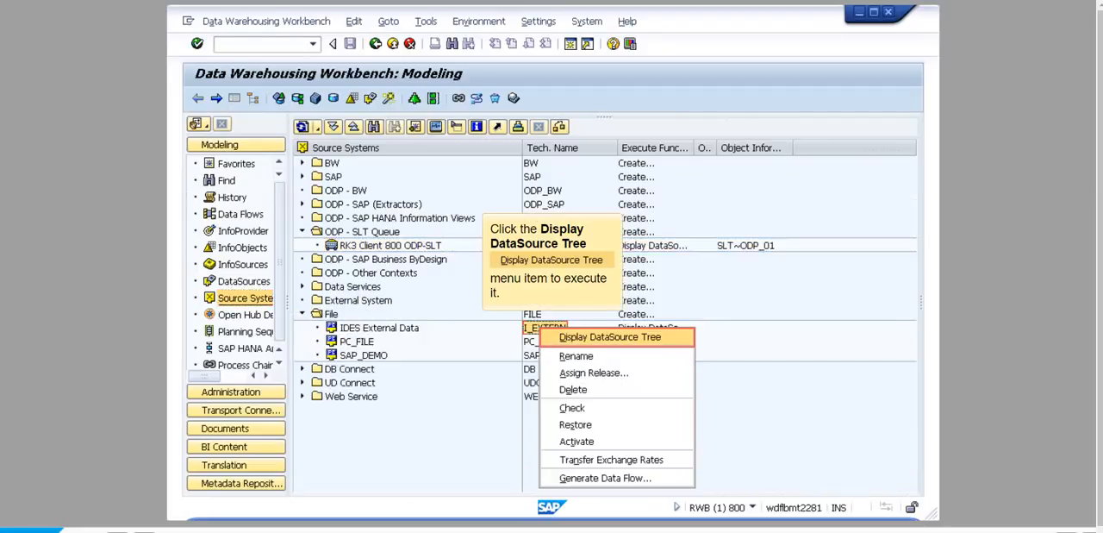
click(610, 336)
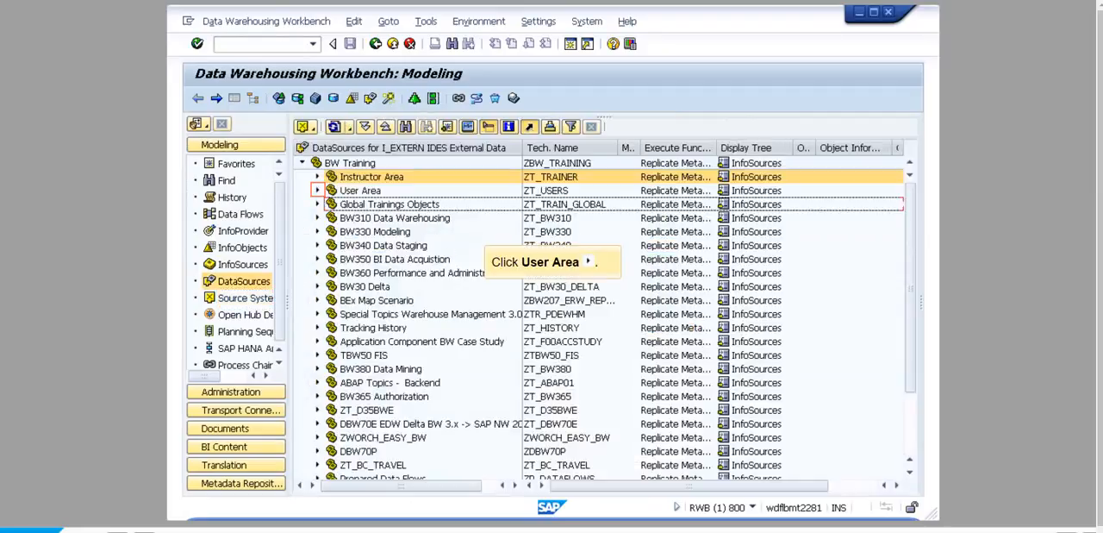
- Create DataSource U01HIER with data type Hierarchies in Group 01 of the User Area
click(317, 190)
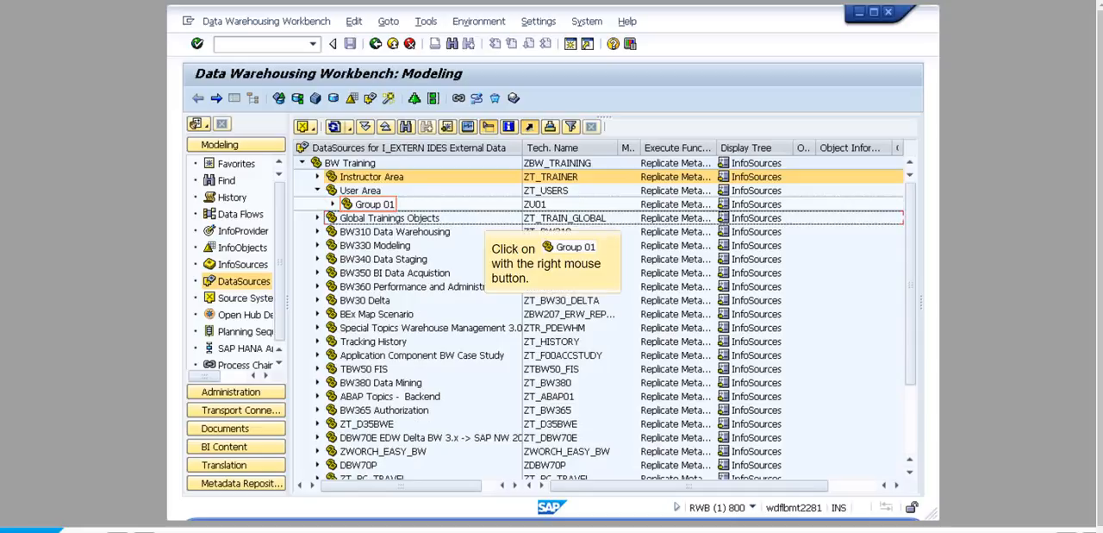
right_click(374, 204)
click(431, 264)
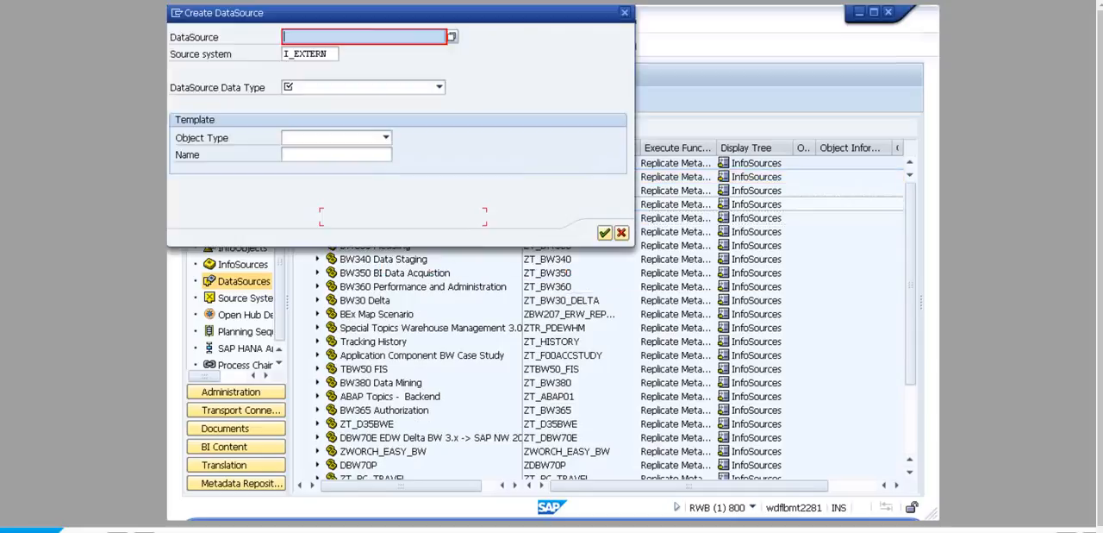
text(U01HIER)
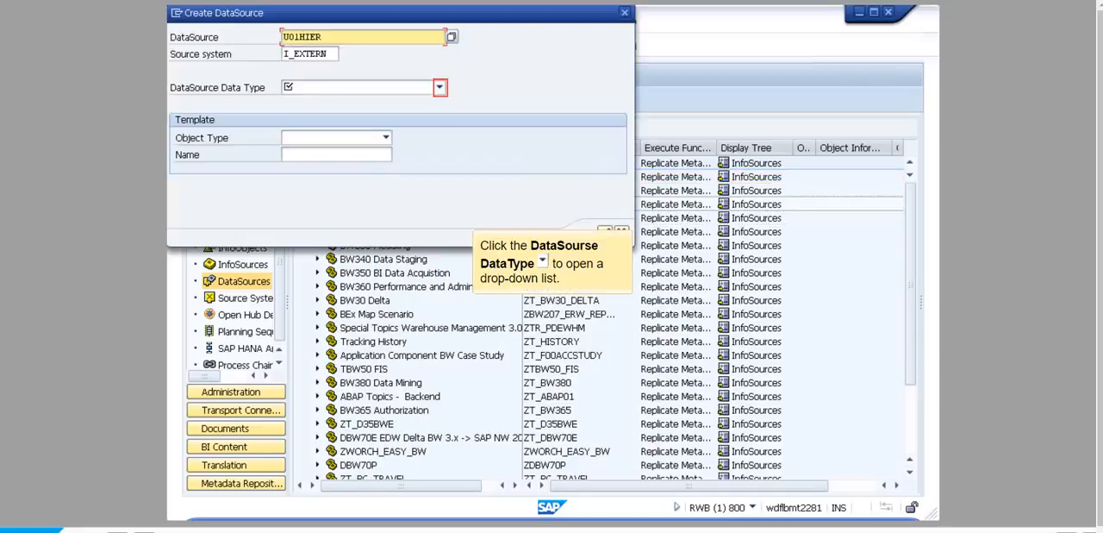
click(439, 87)
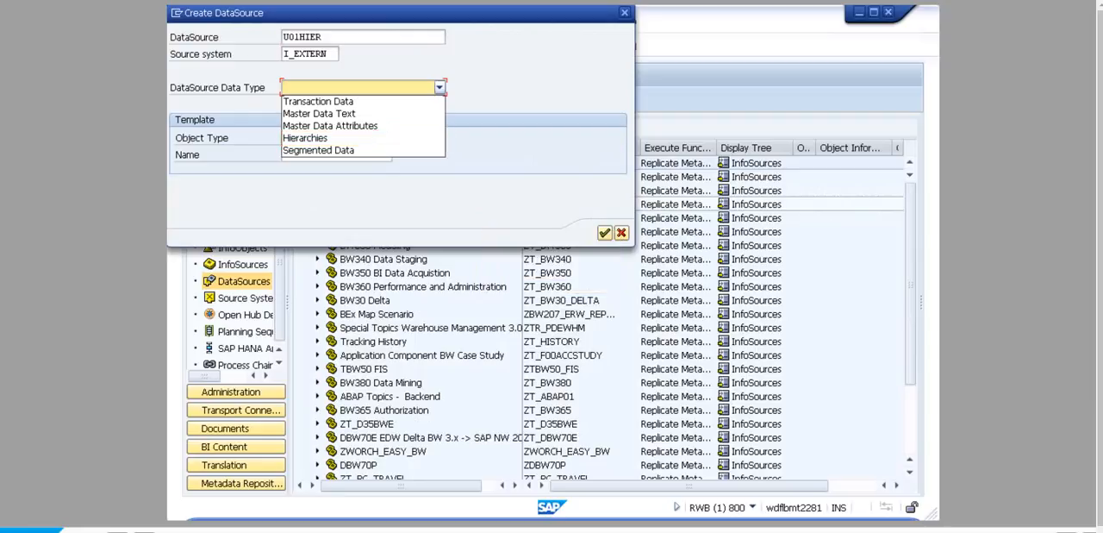
click(319, 140)
click(605, 233)
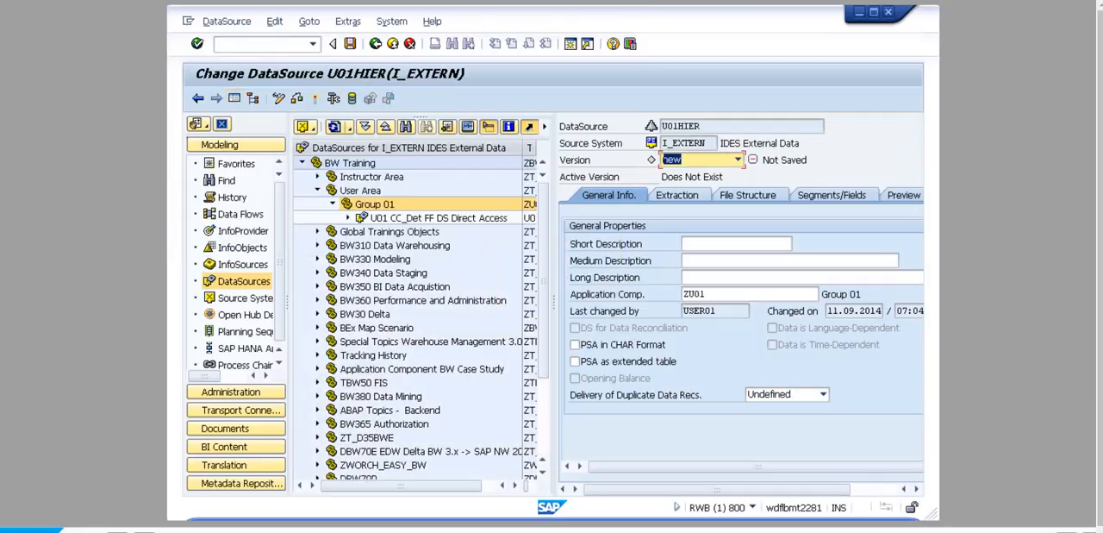
- Hide the navigator and create a hierarchy header named U01HIER with description U01 Hierarchy in the extraction settings
click(234, 99)
click(304, 195)
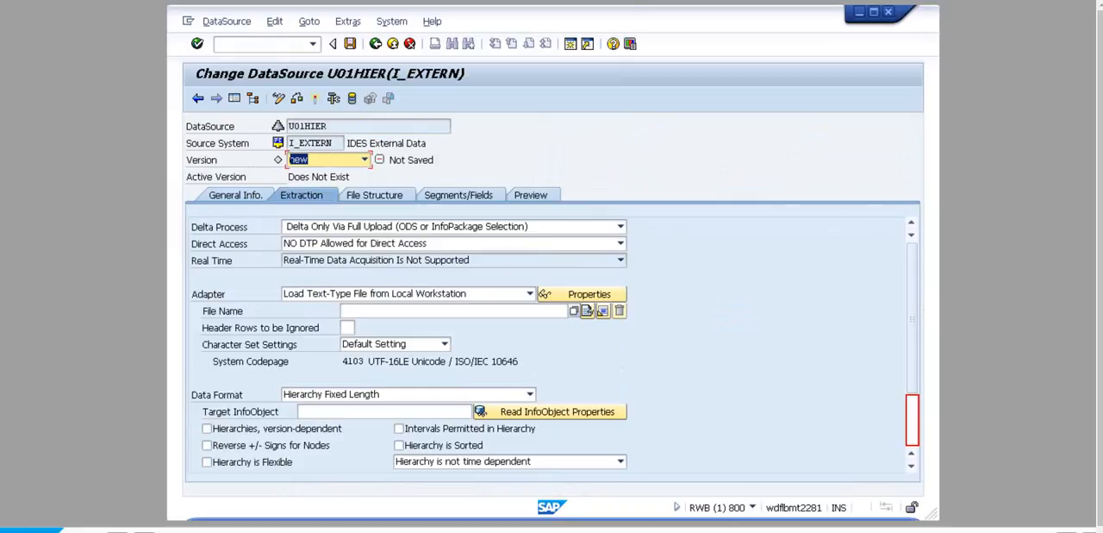
click(912, 419)
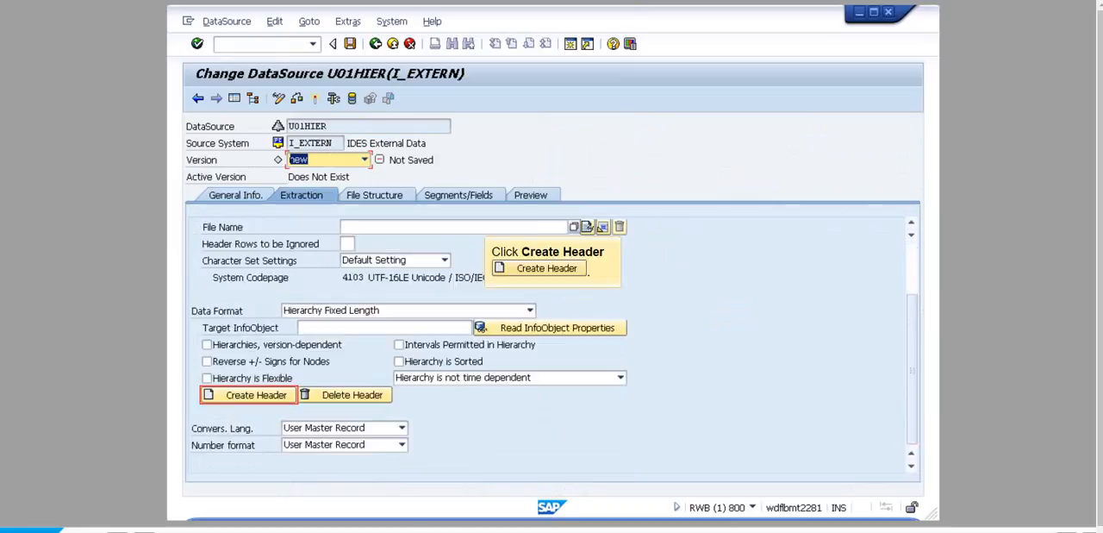
click(249, 394)
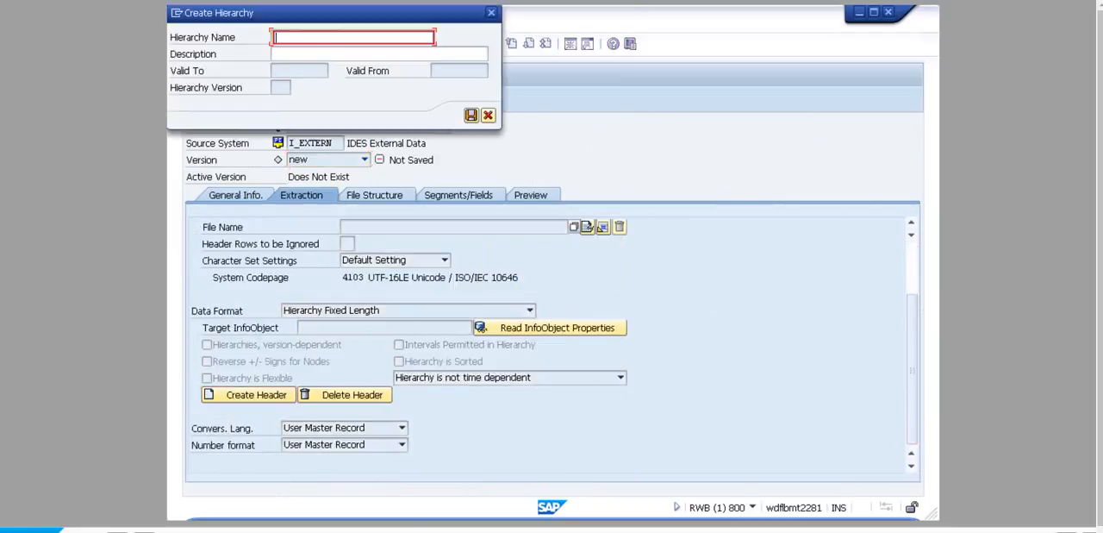
text(U01HIER)
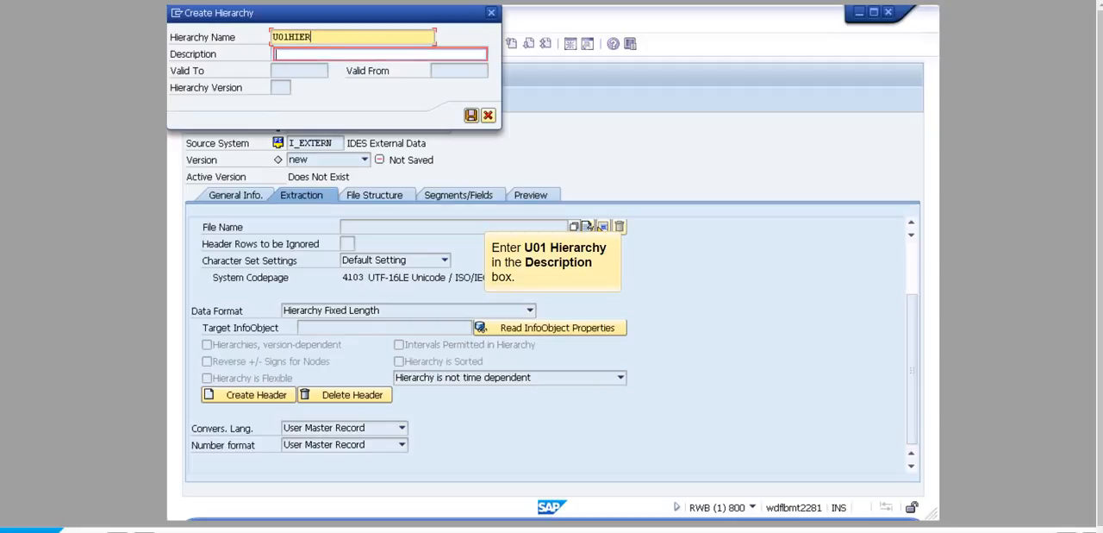
text(U01 Hierarchy)
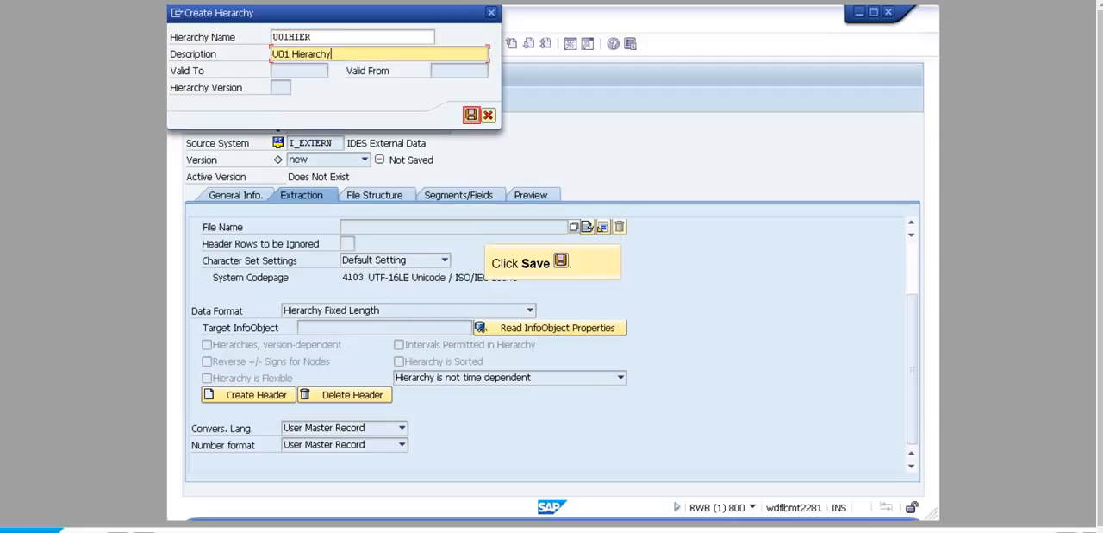
click(470, 113)
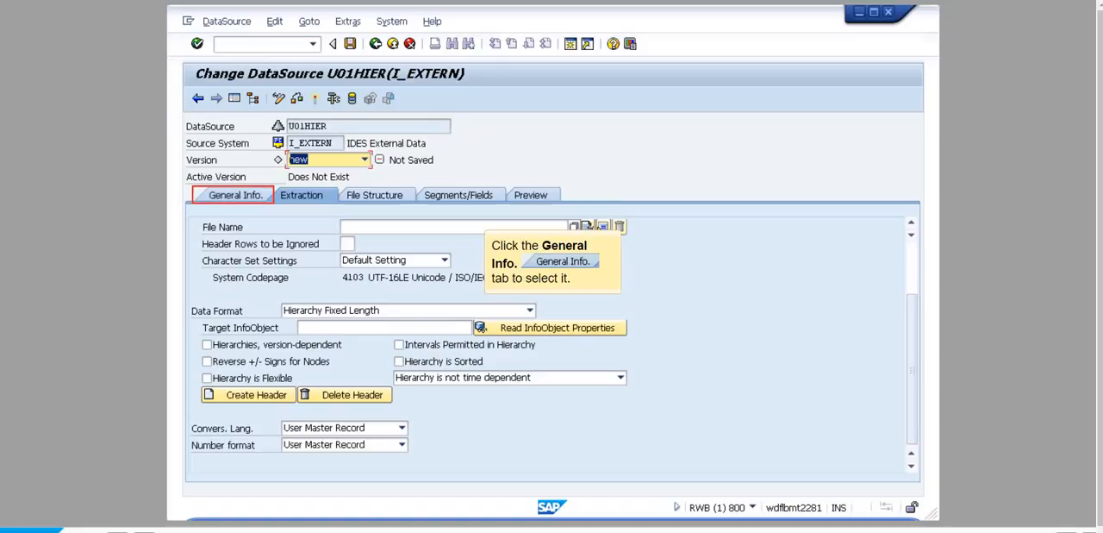
- Enter U01HIER as the DataSource's short, medium and long description
click(235, 195)
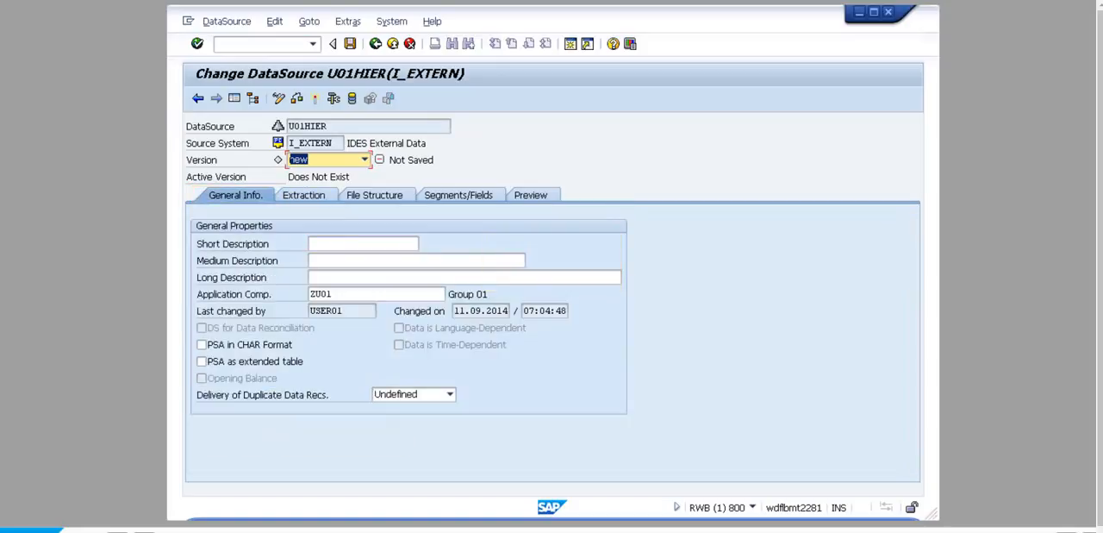
click(363, 244)
text(U01HIERU01HIER)
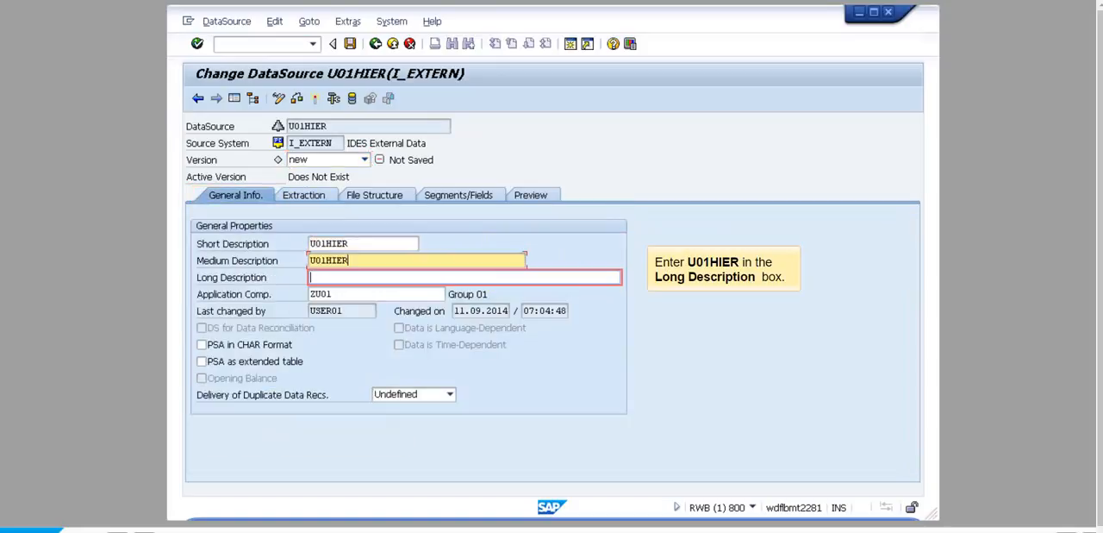
click(465, 277)
text(U01HIER)
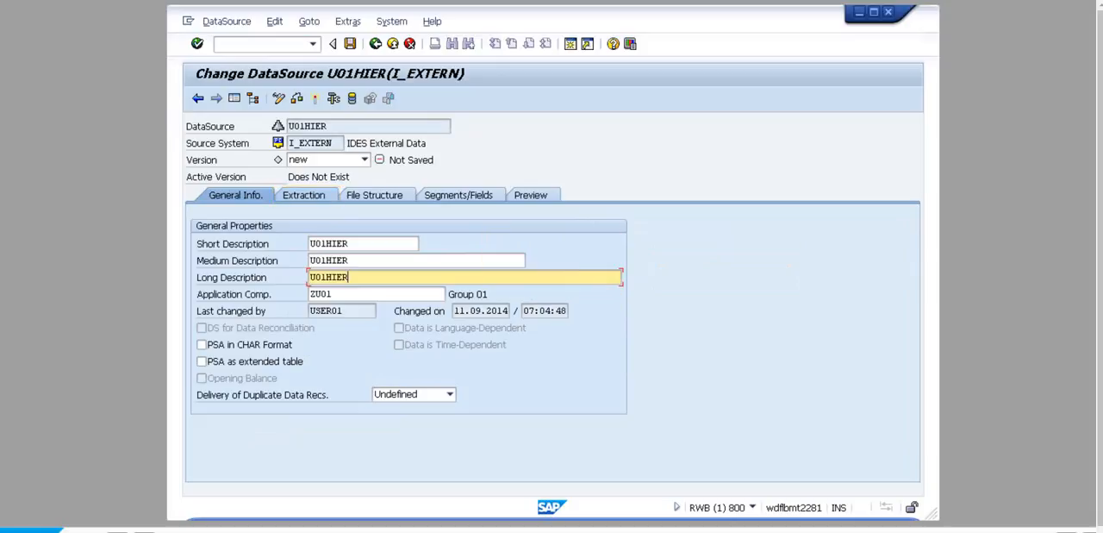
- Select T_Hier_EN_1000.csv from the Documents library as the file to extract
click(303, 195)
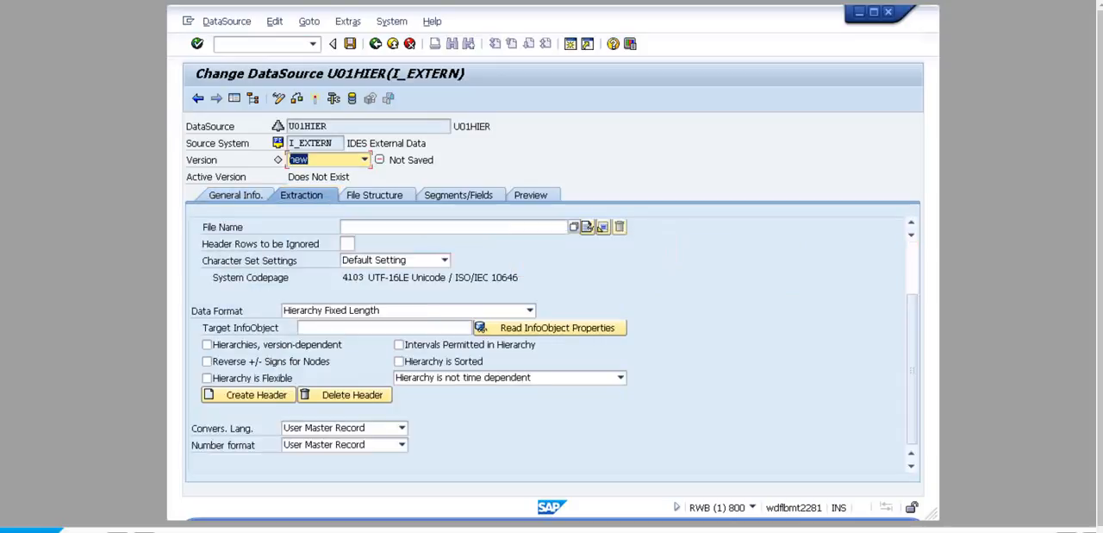
click(912, 267)
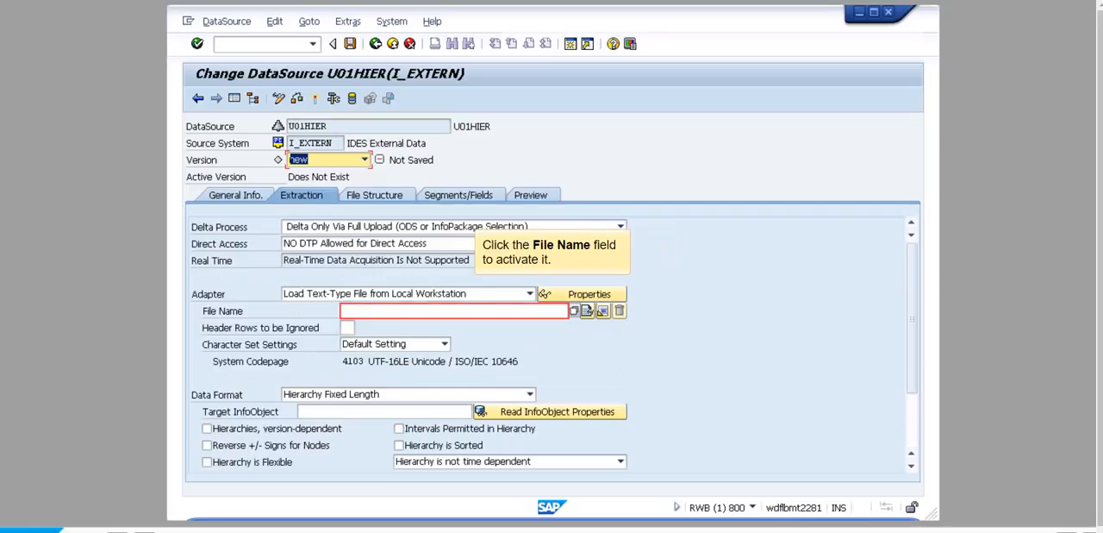
click(454, 311)
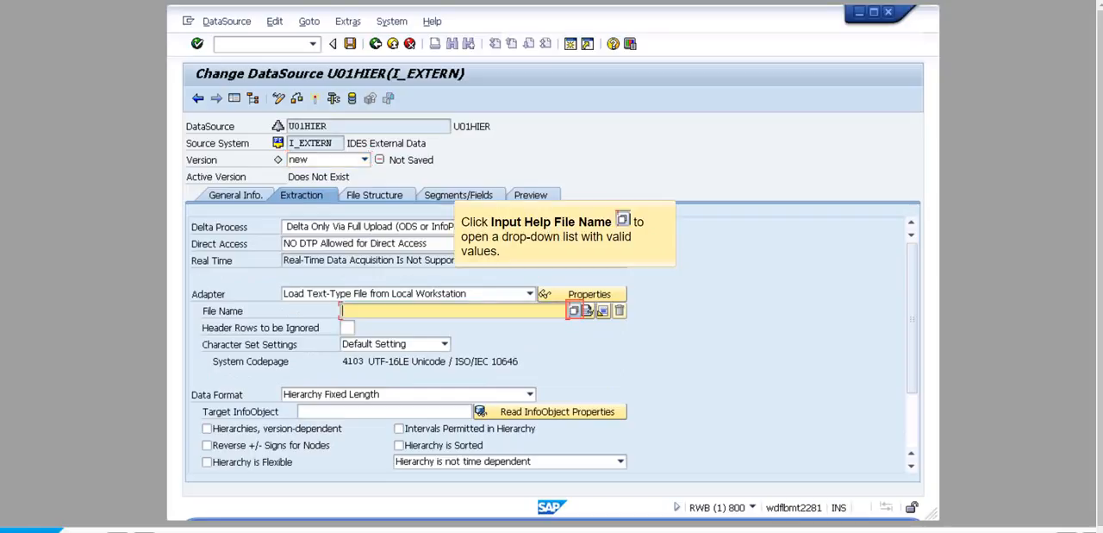
click(575, 310)
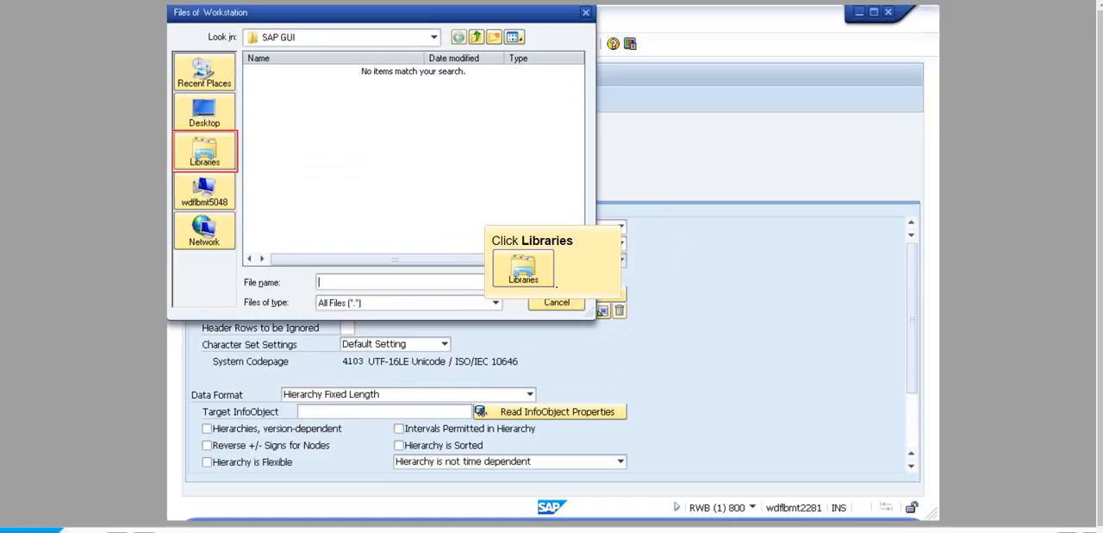
click(204, 152)
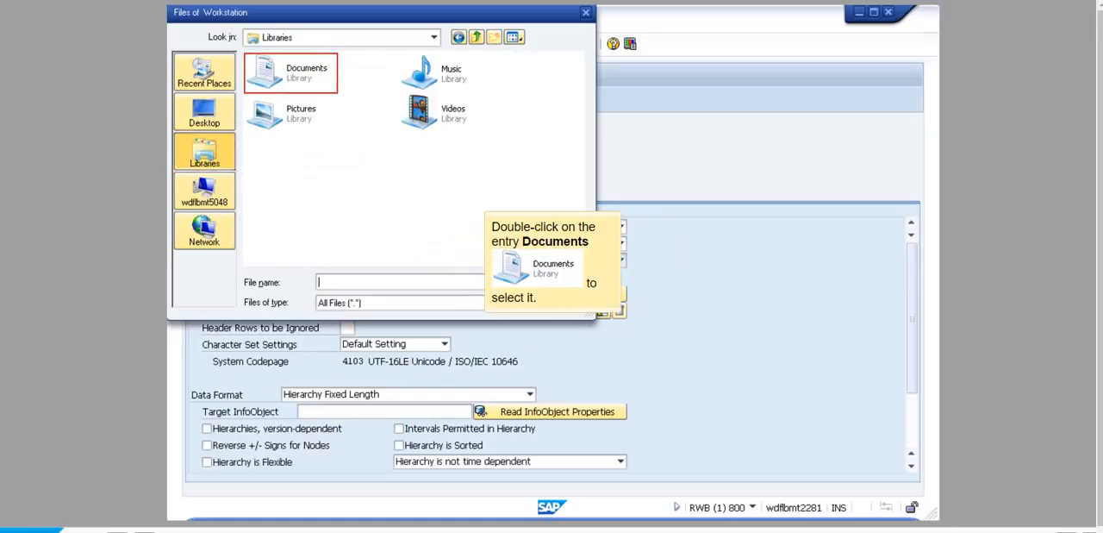
double_click(299, 72)
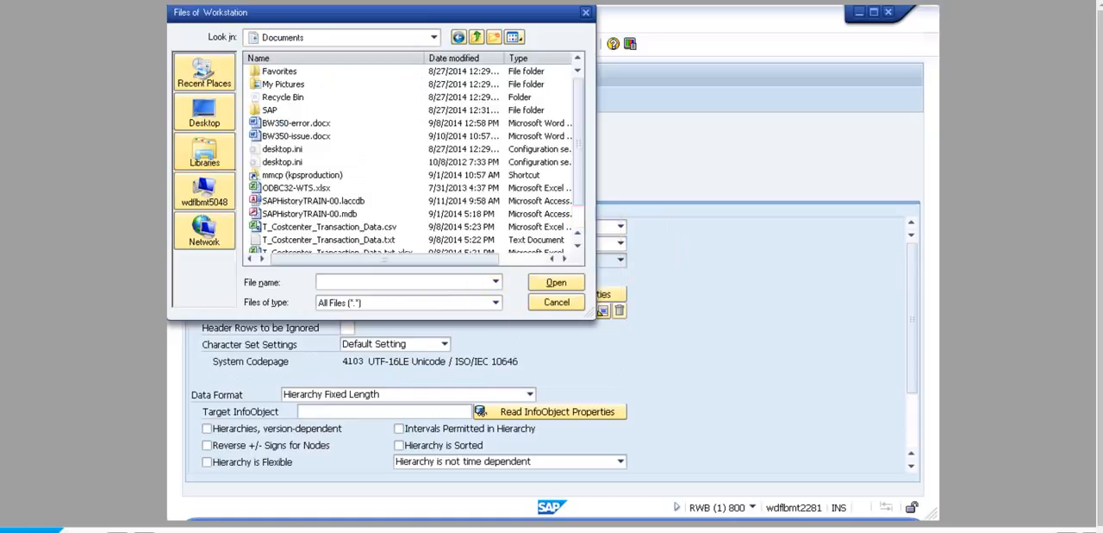
click(578, 217)
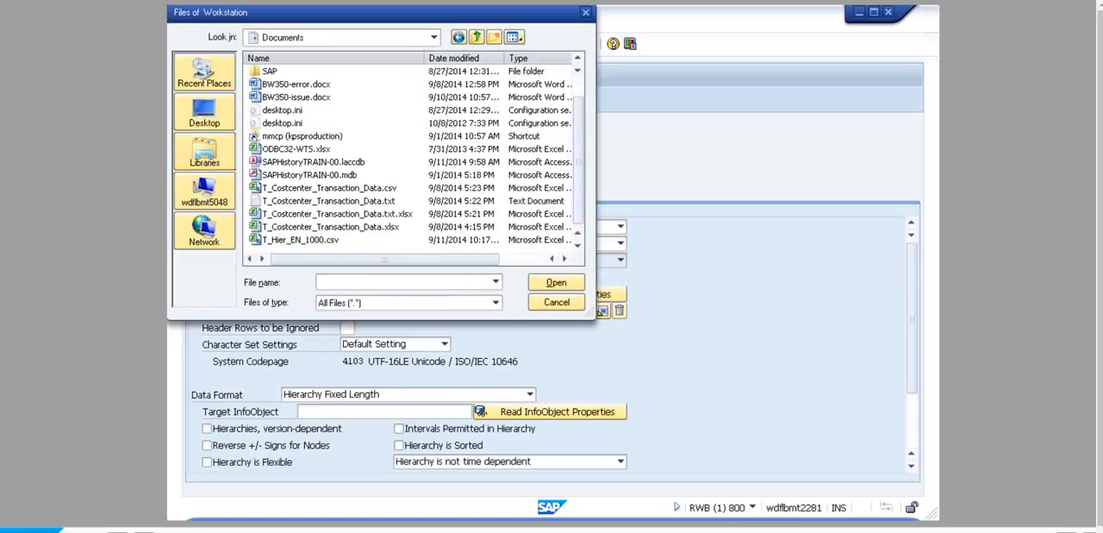
click(301, 240)
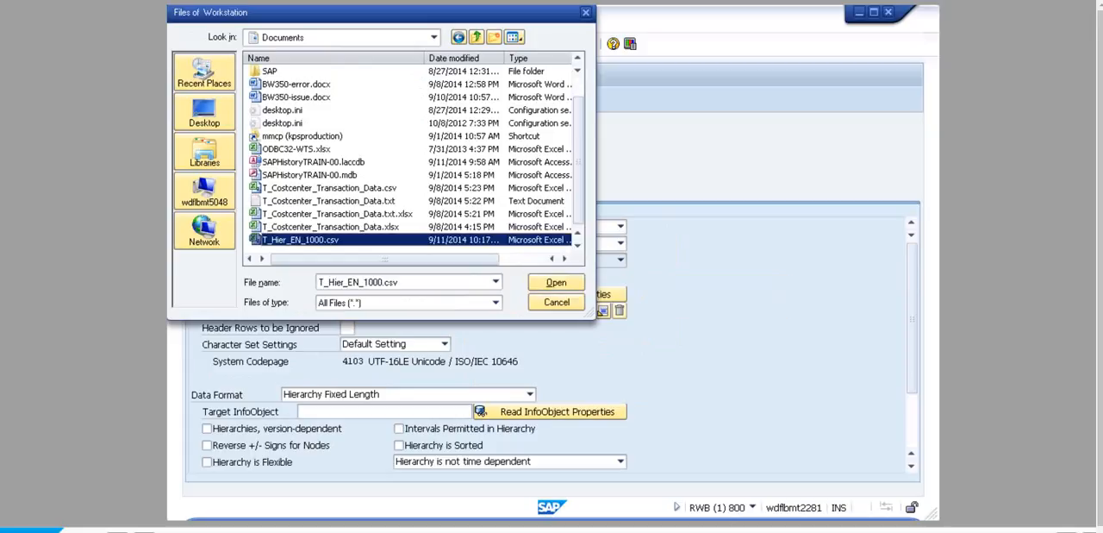
click(556, 282)
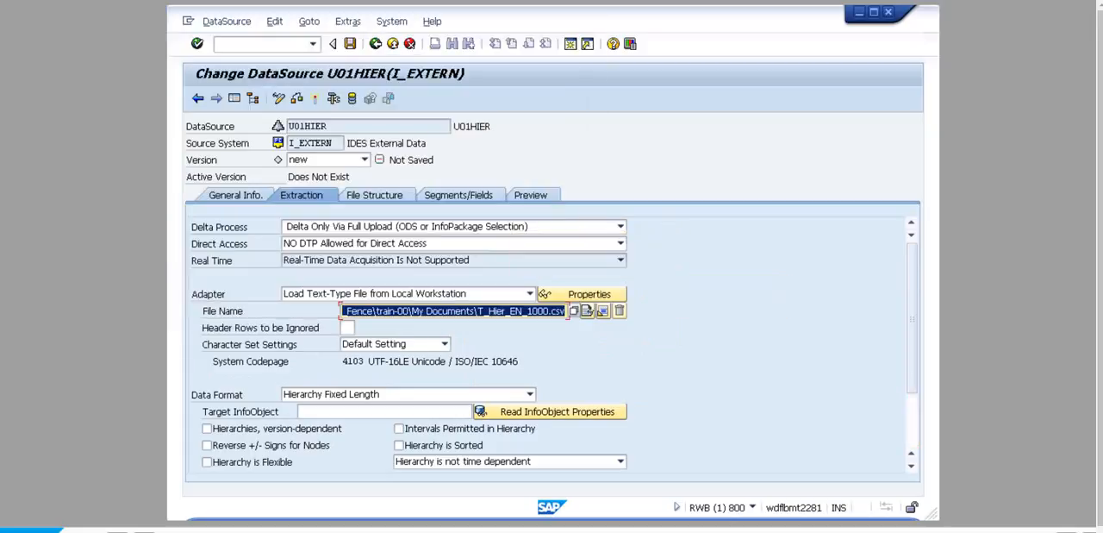
- Set the data format to Hierarchy Separated by Separator and the target InfoObject to U01CCH
click(913, 420)
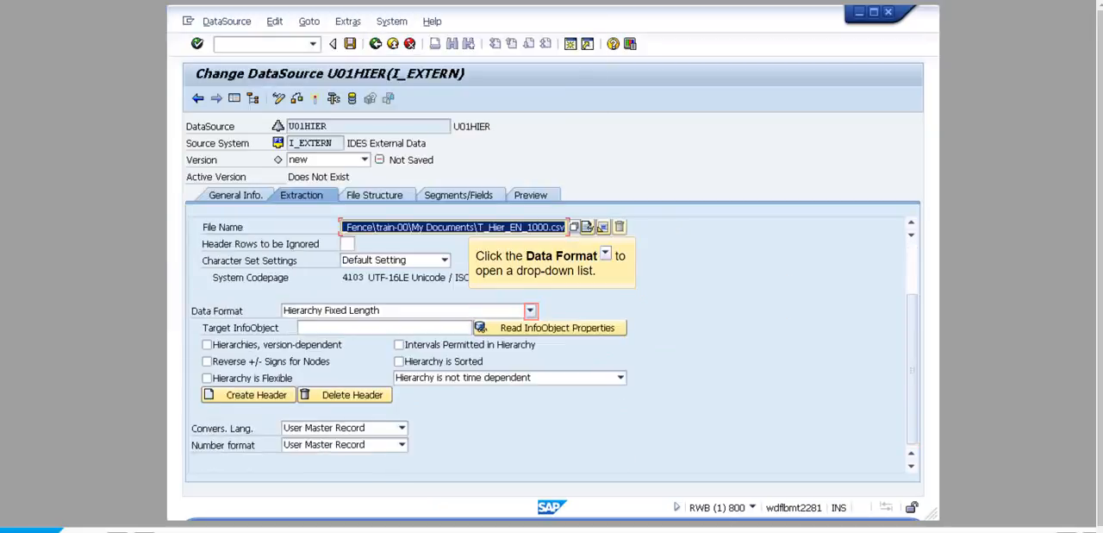
click(530, 310)
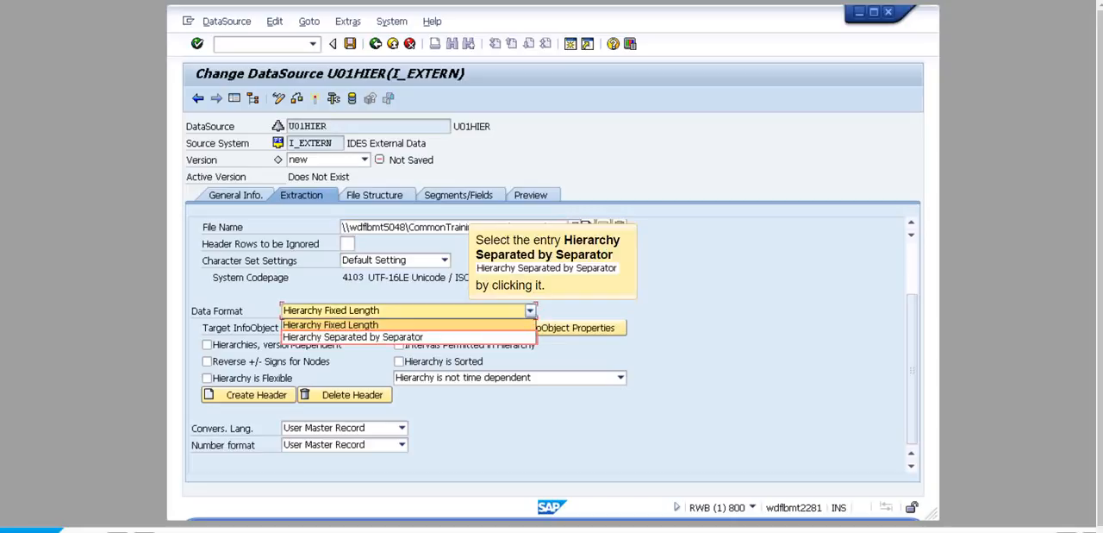
click(353, 336)
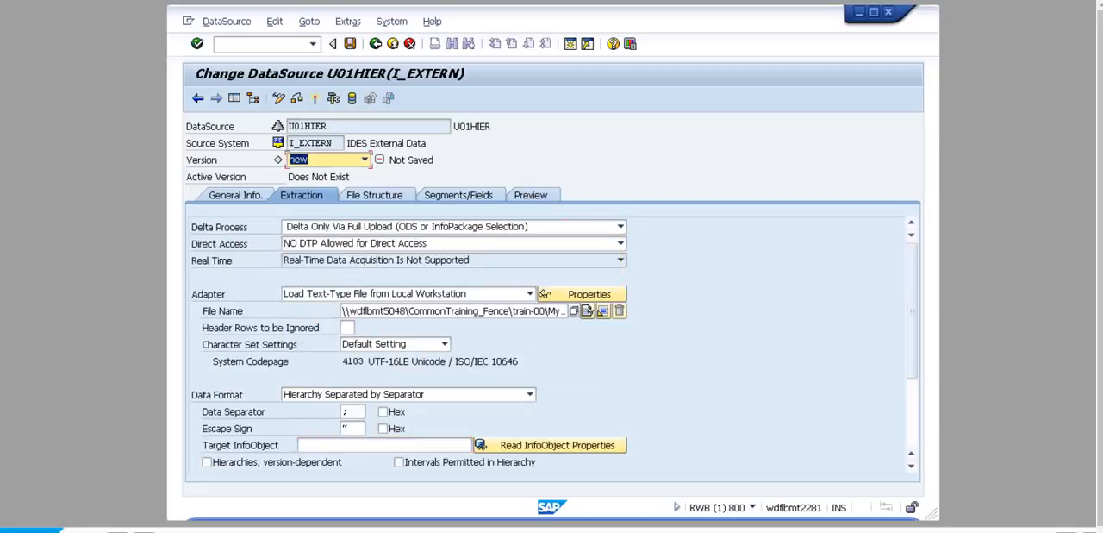
click(384, 445)
text(U01CCH)
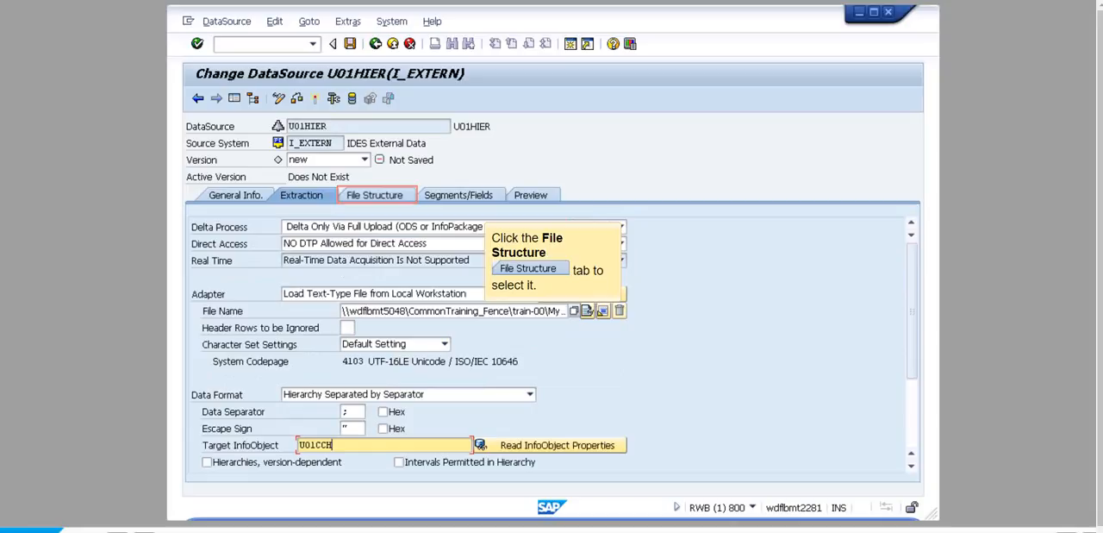
- Check the file structure and segment fields, activate DataSource U01HIER and return to the workbench
click(375, 195)
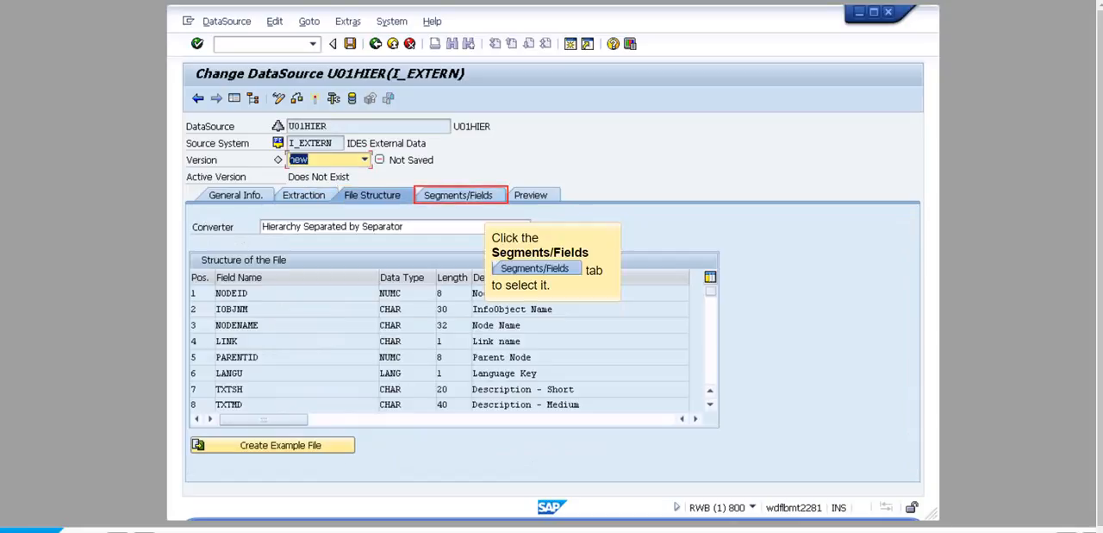
click(459, 195)
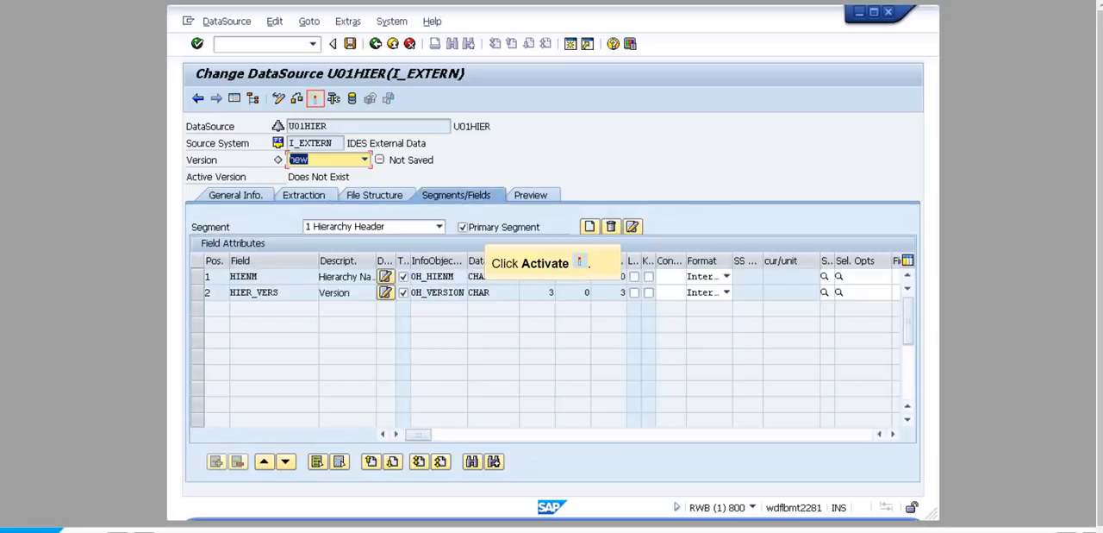
click(315, 98)
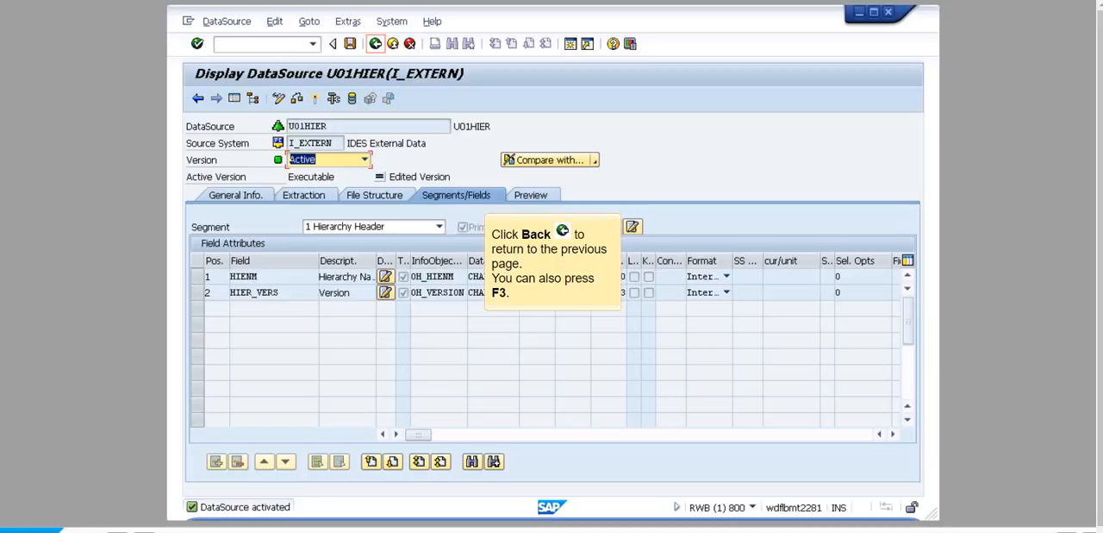
key(F3)
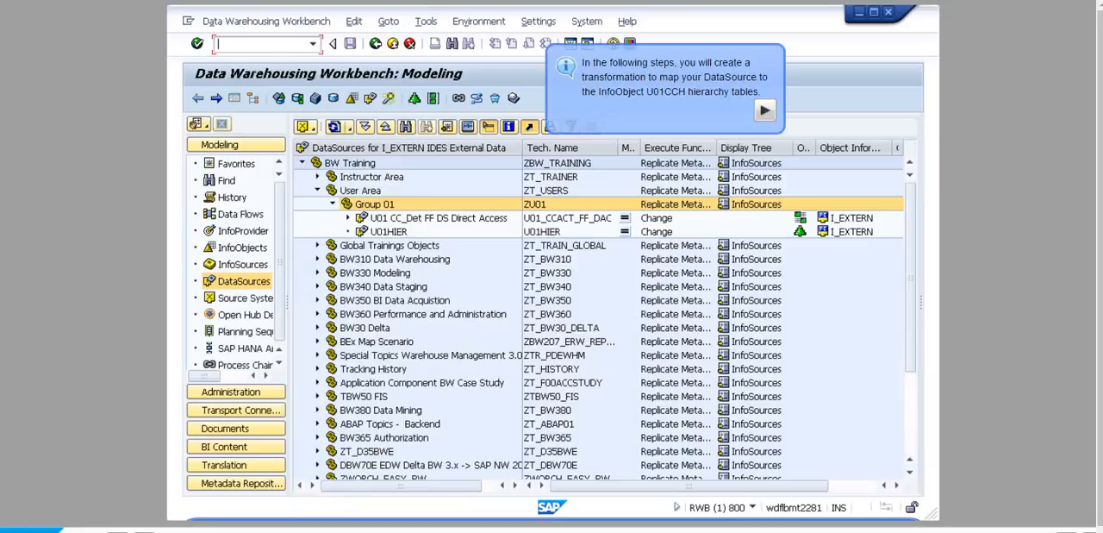
- Create a transformation from DataSource U01HIER to InfoObject U01CCH with the subtype Hierarchies
right_click(536, 232)
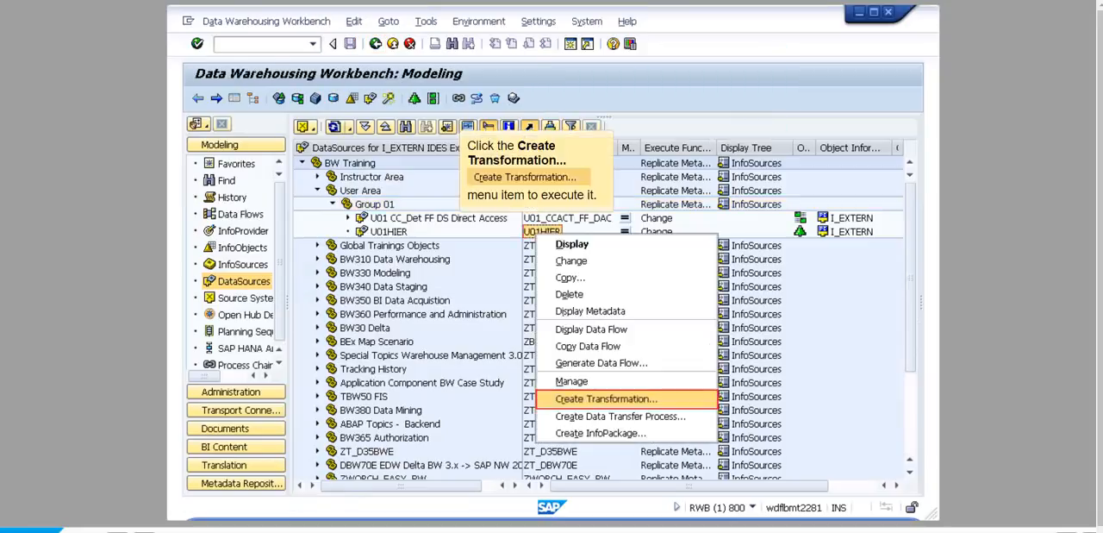
click(606, 398)
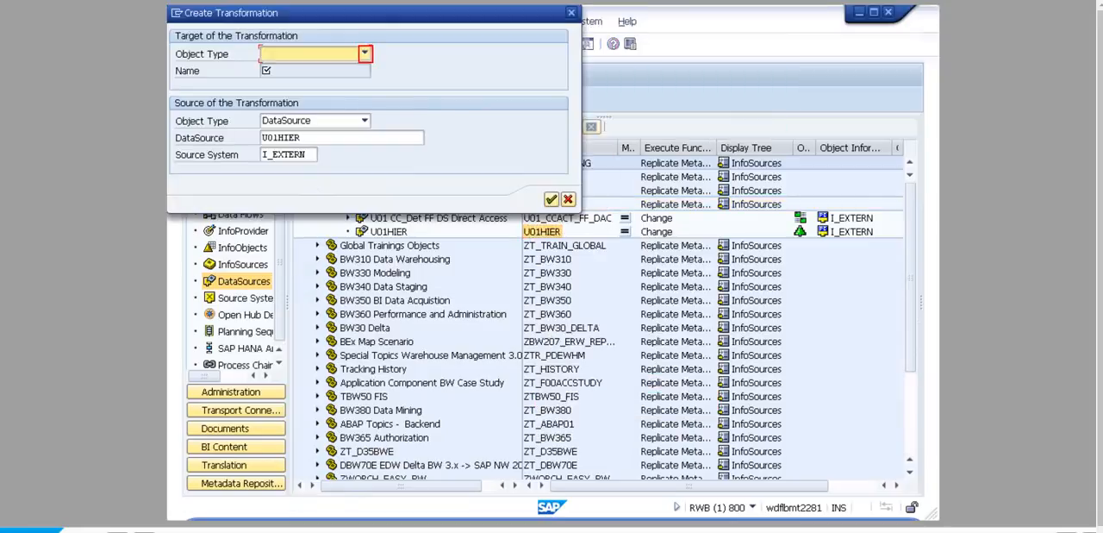
click(364, 53)
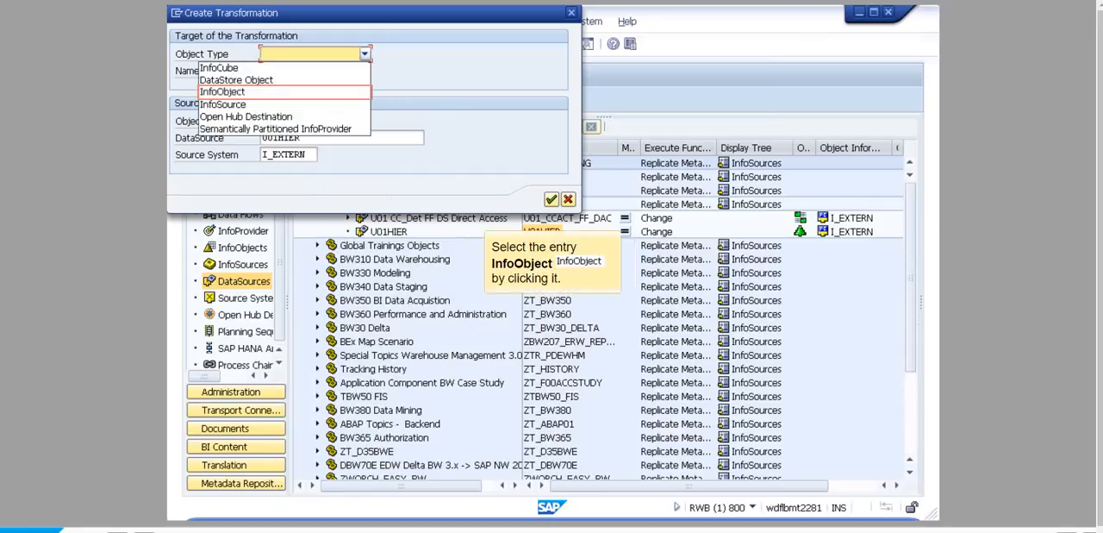
click(222, 92)
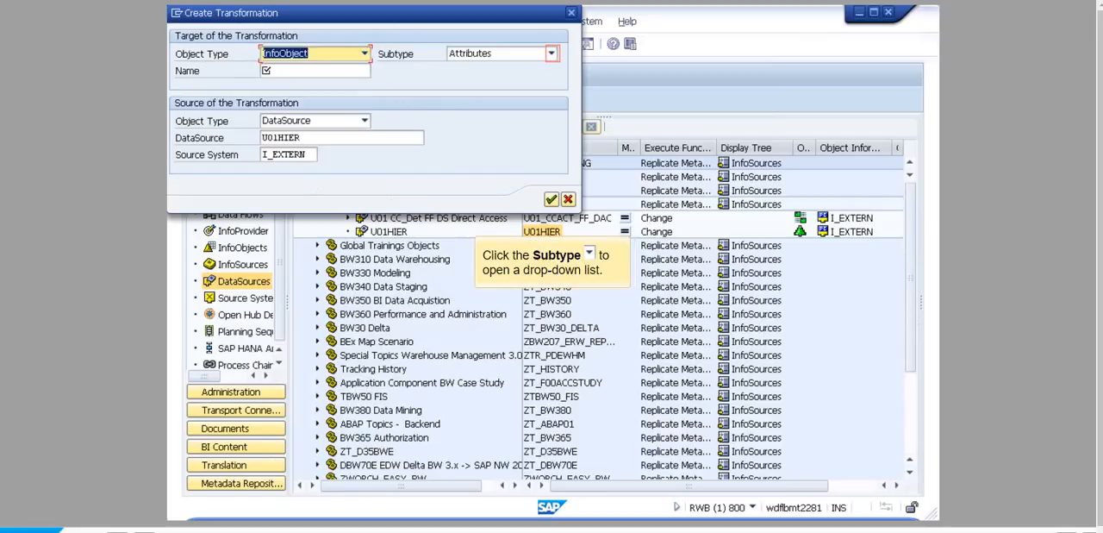
click(551, 54)
click(471, 92)
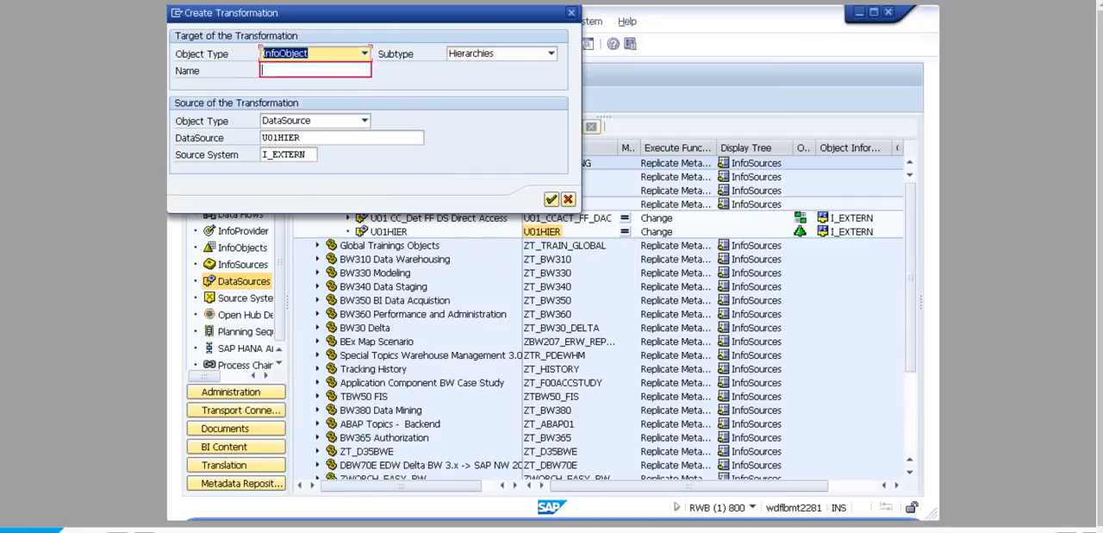
click(315, 70)
text(U01CCH)
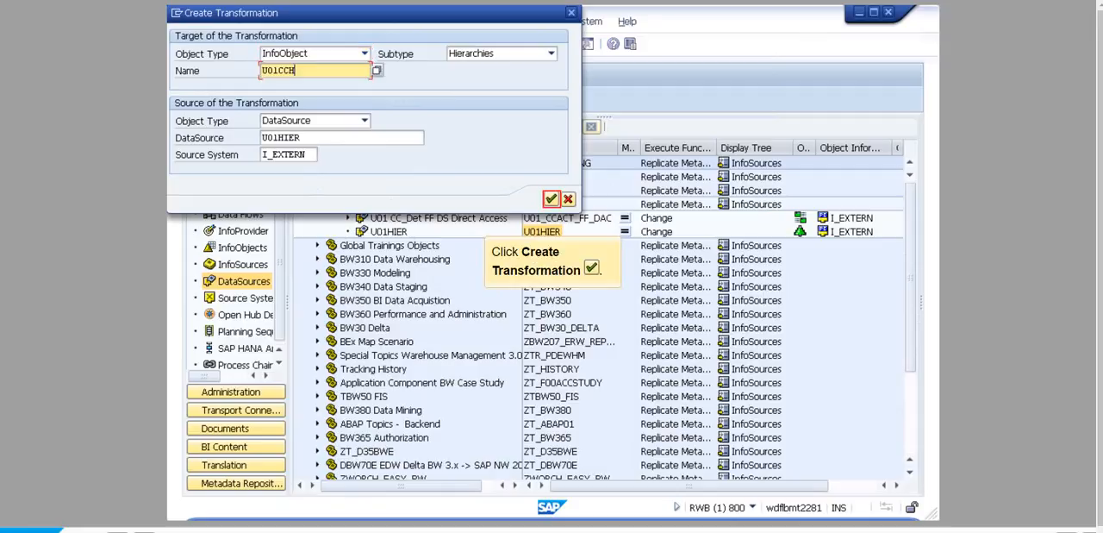
click(552, 199)
- Examine the field mappings of the Hierarchy Header, Hierarchy Description, Hierarchy Structure and Descriptions for Text Nodes segments
click(233, 99)
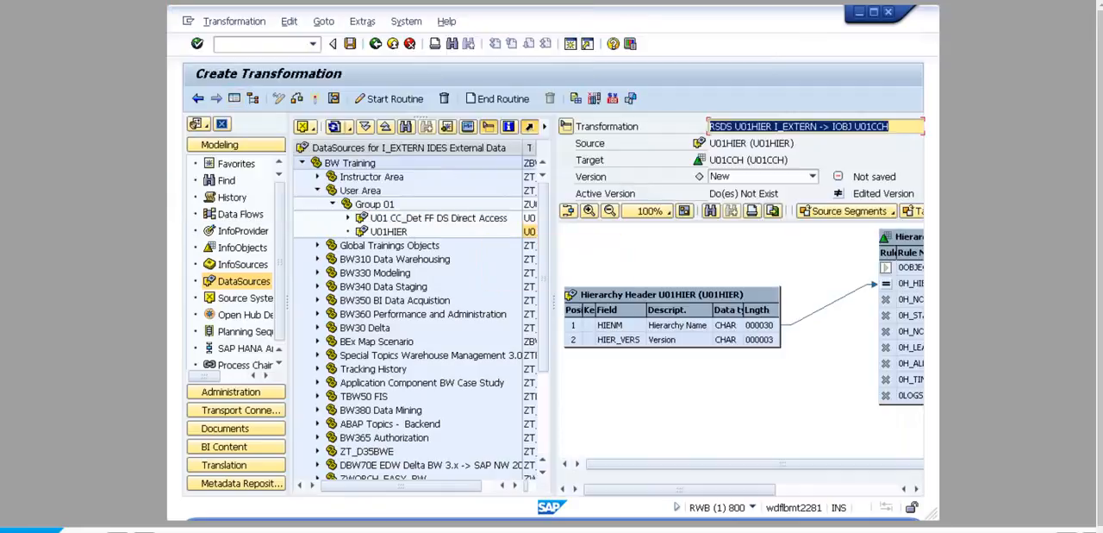
click(474, 211)
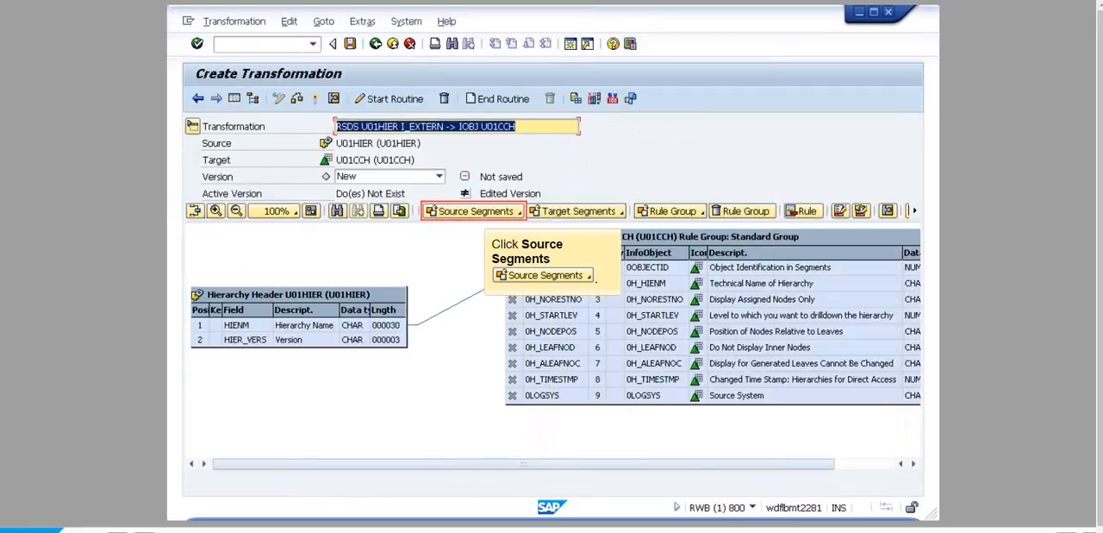
click(486, 246)
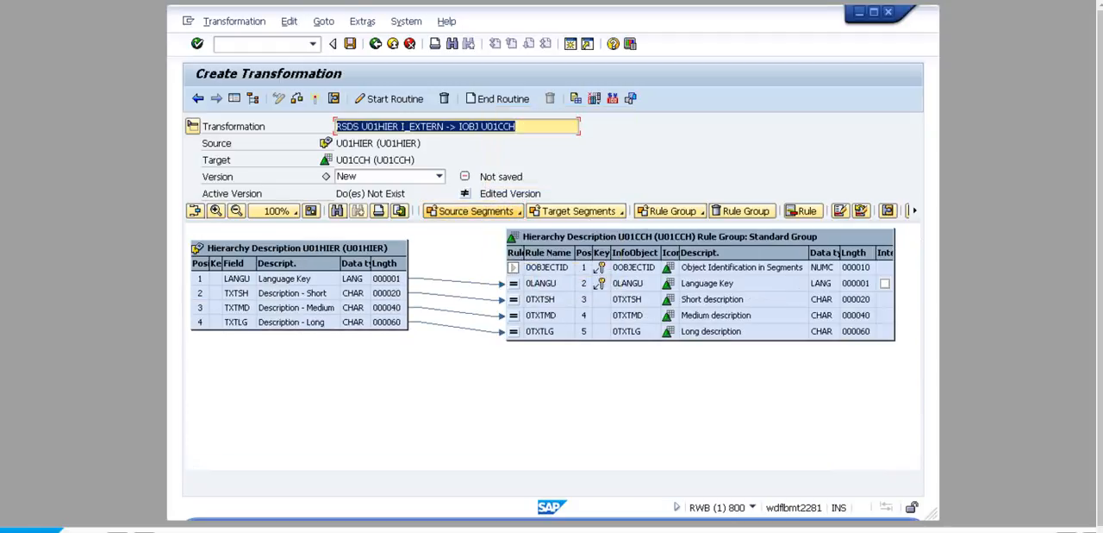
click(475, 211)
click(483, 263)
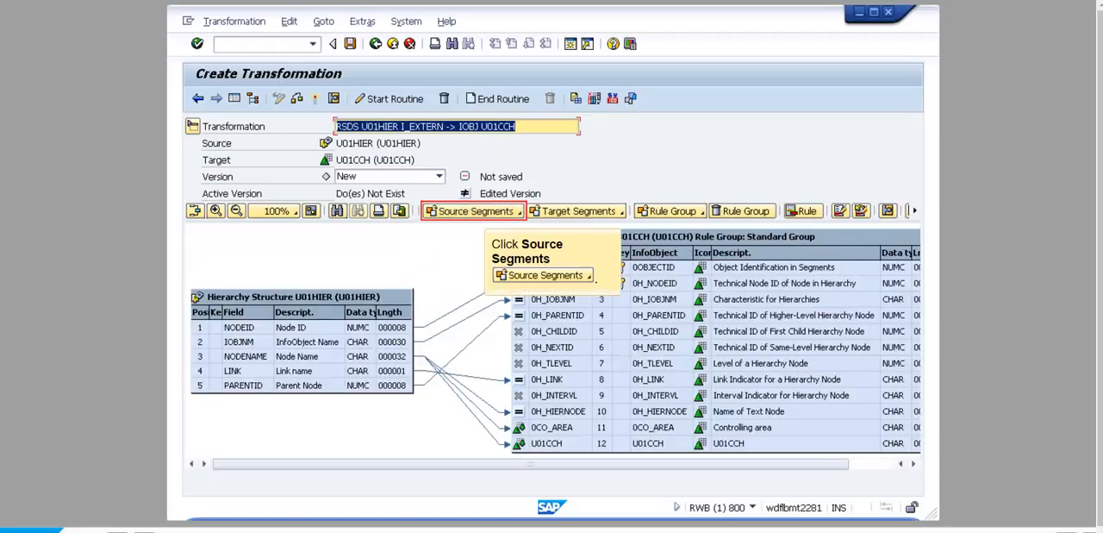
click(473, 211)
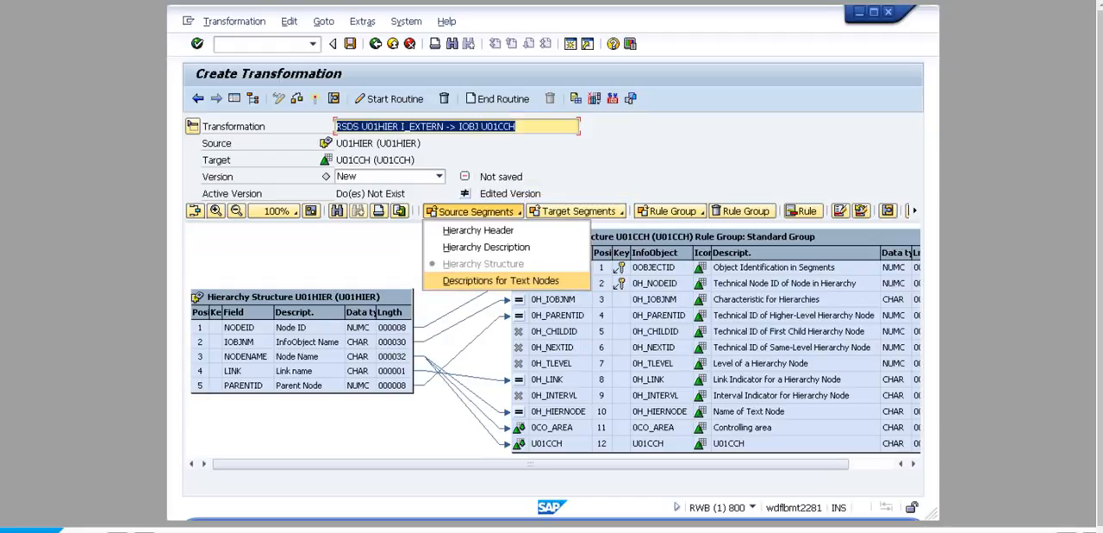
click(501, 281)
- Activate the transformation between U01HIER and U01CCH and return to the workbench
click(316, 98)
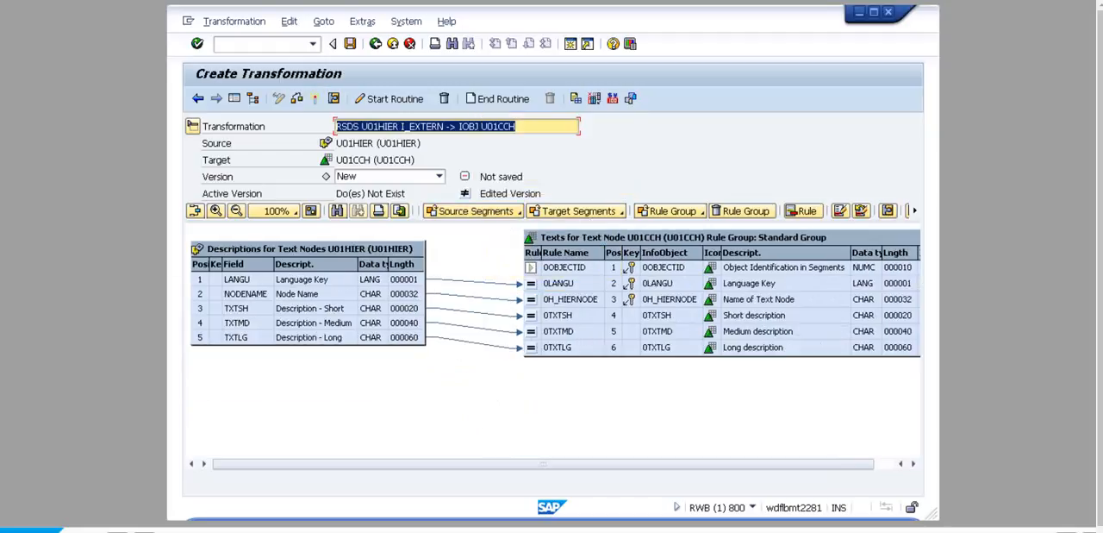
click(409, 249)
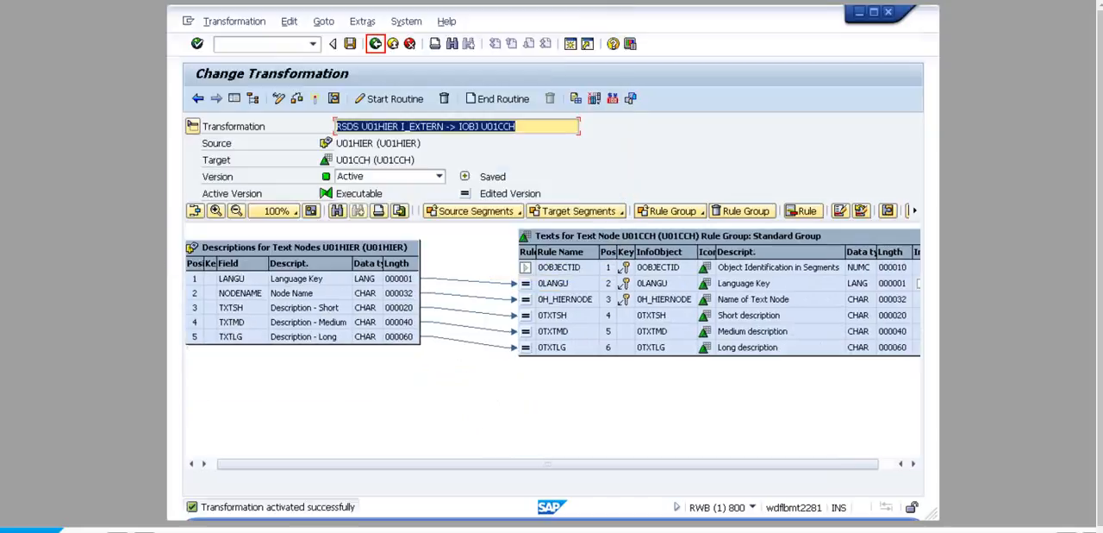
click(376, 44)
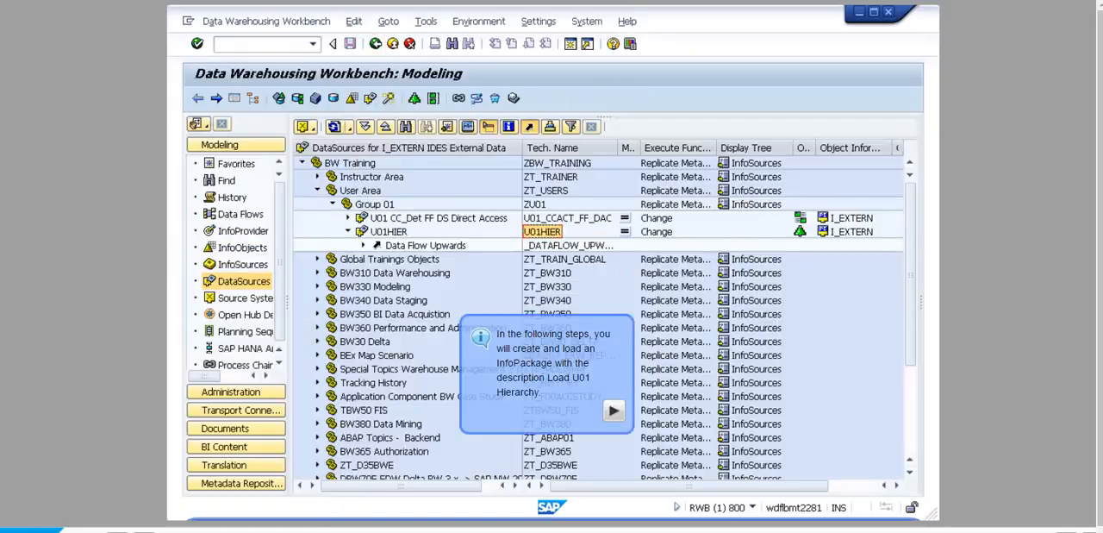
- Create an InfoPackage for DataSource U01HIER with the description Load U01 Hierarchy
right_click(543, 231)
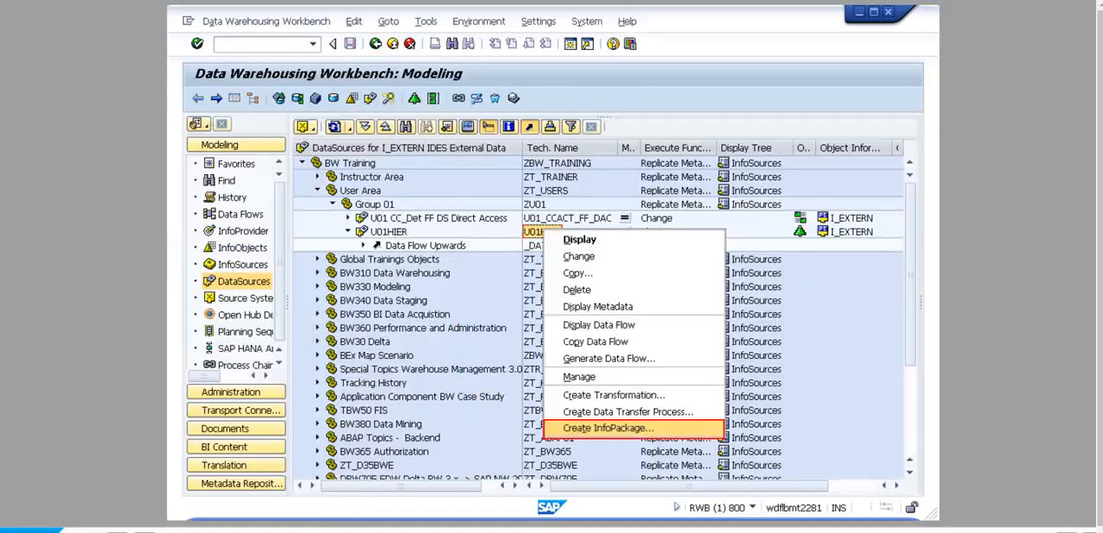
click(608, 429)
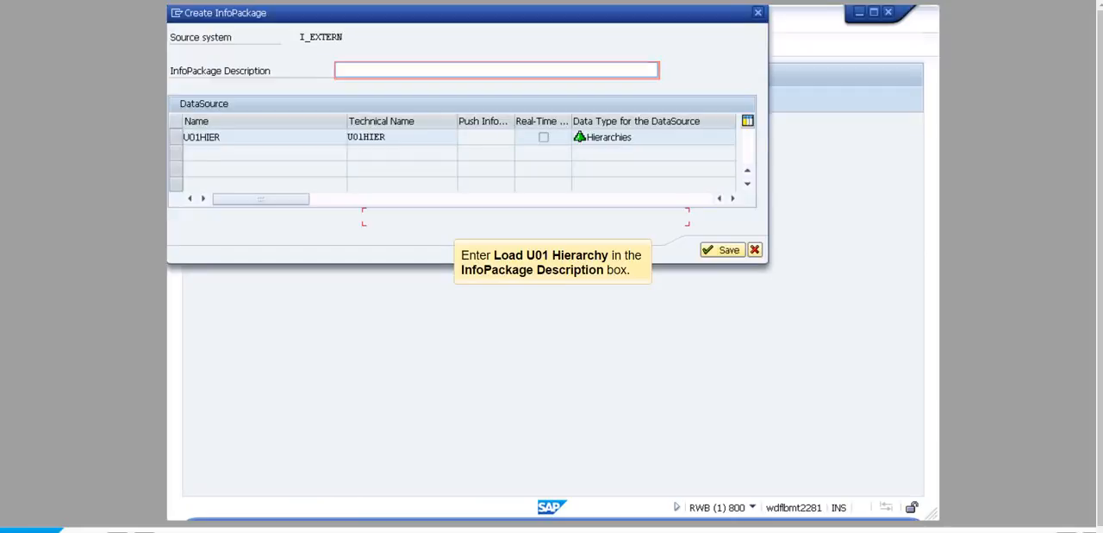
text(Load U01 Hierarchy)
click(722, 249)
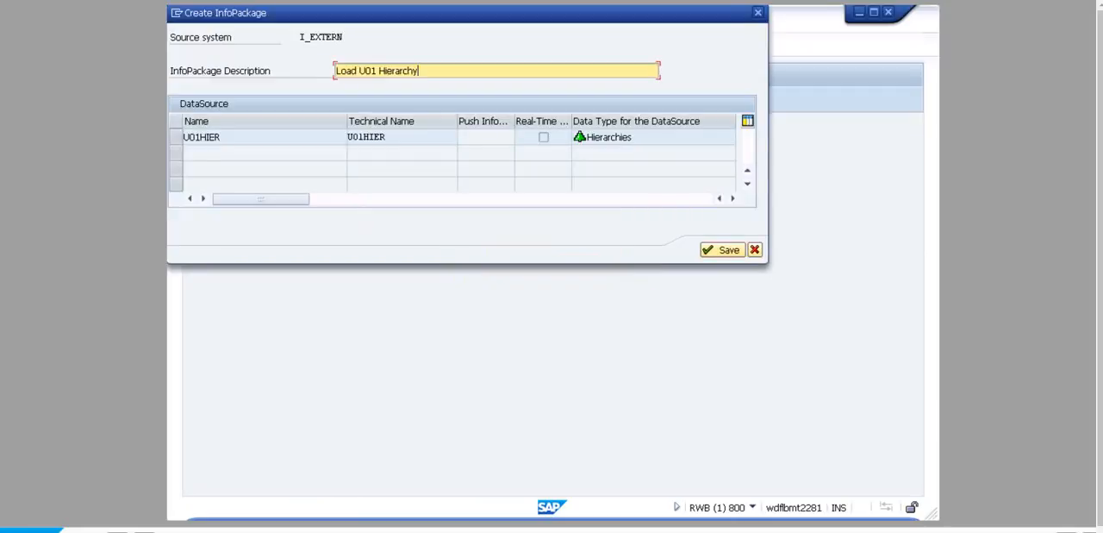
- Select U01 Hierarchy as the hierarchy to load and save the InfoPackage
click(234, 98)
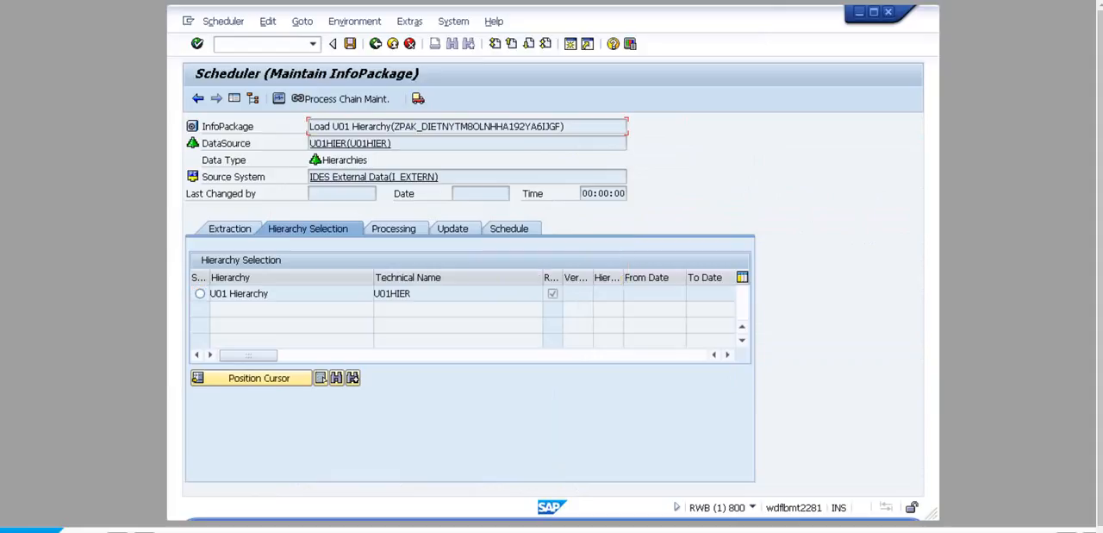
click(199, 293)
click(350, 44)
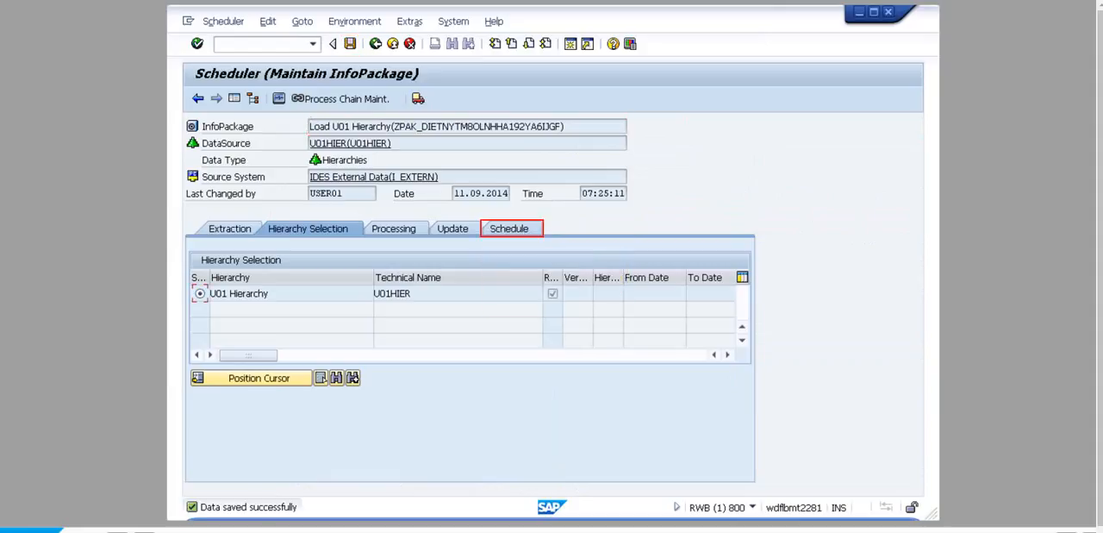
- Start the InfoPackage's data load immediately and return to the workbench
click(509, 229)
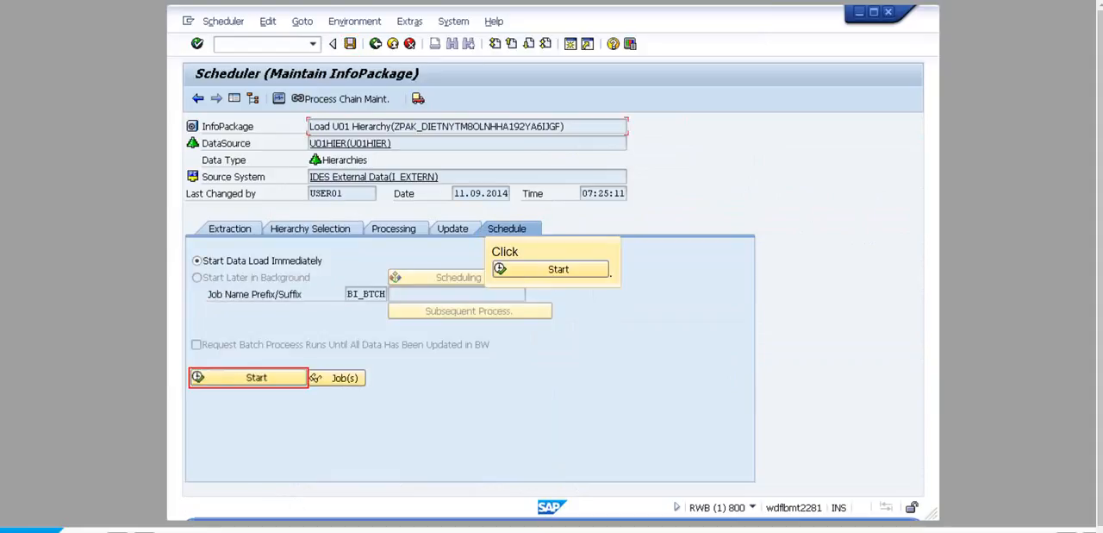
click(248, 377)
click(210, 149)
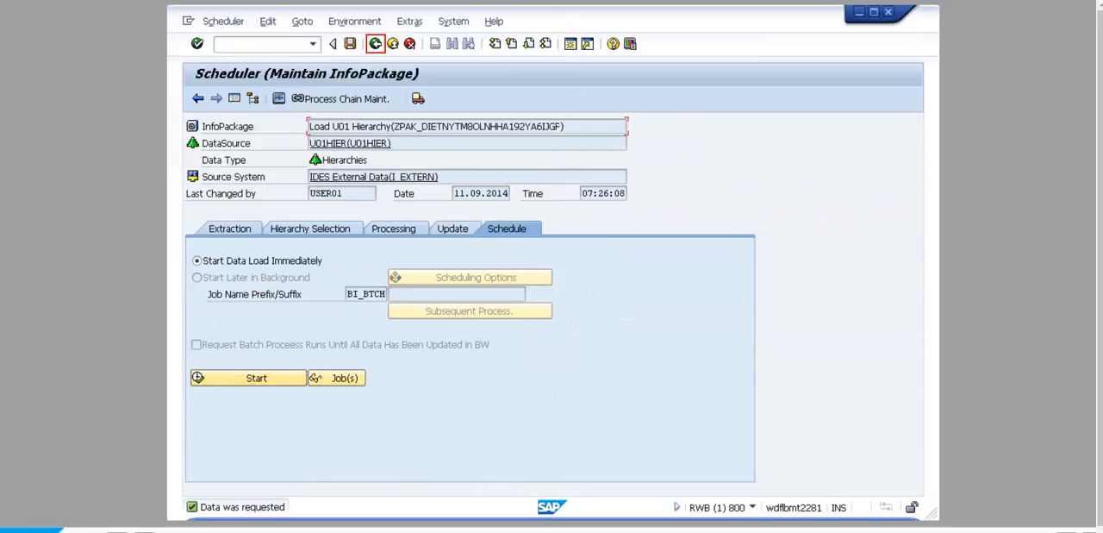
key(F3)
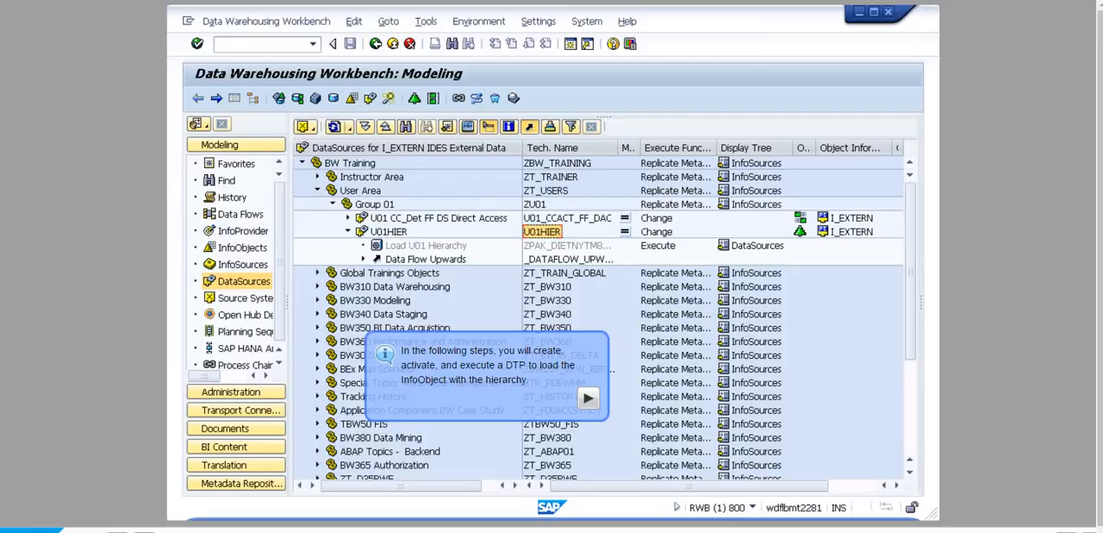
- Create and activate a data transfer process from DataSource U01HIER to the hierarchies of InfoObject U01CCH
right_click(544, 232)
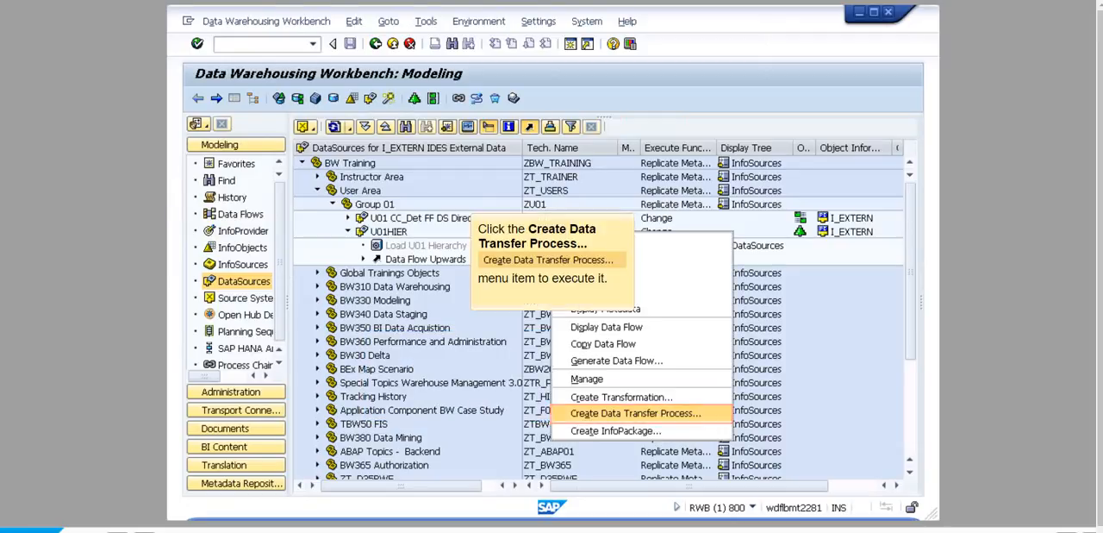
click(637, 414)
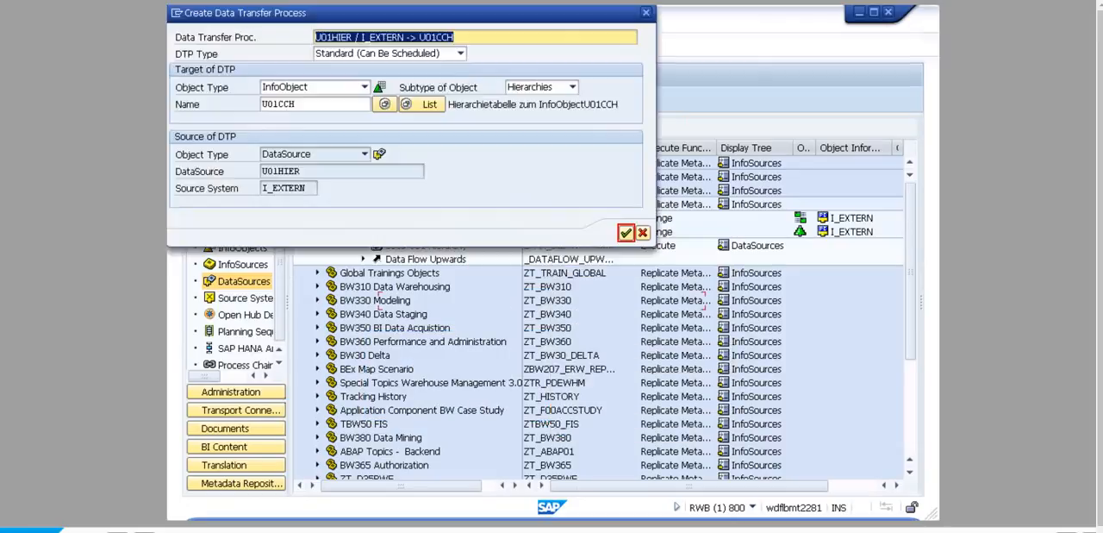
click(626, 233)
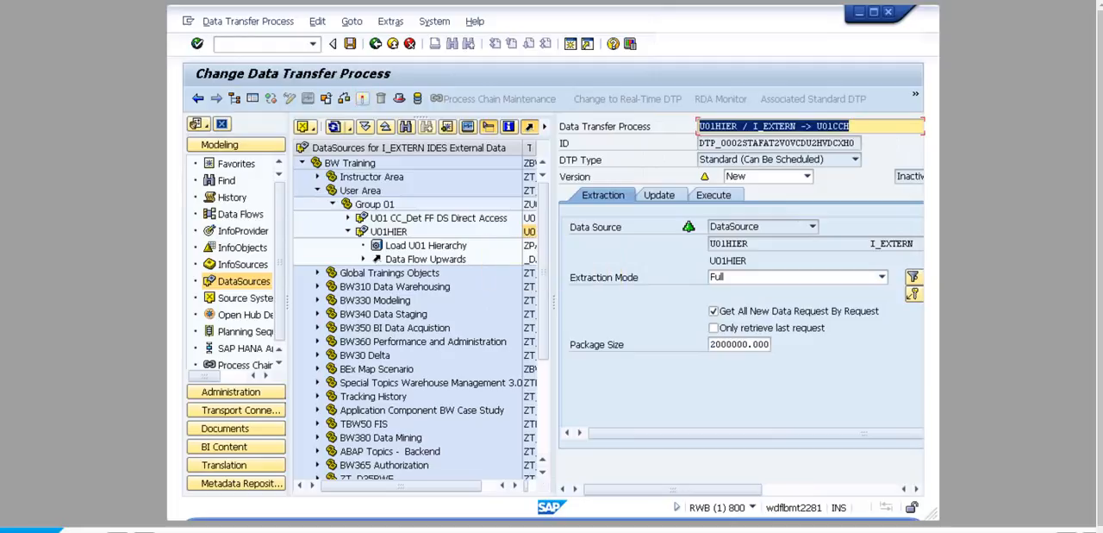
click(362, 99)
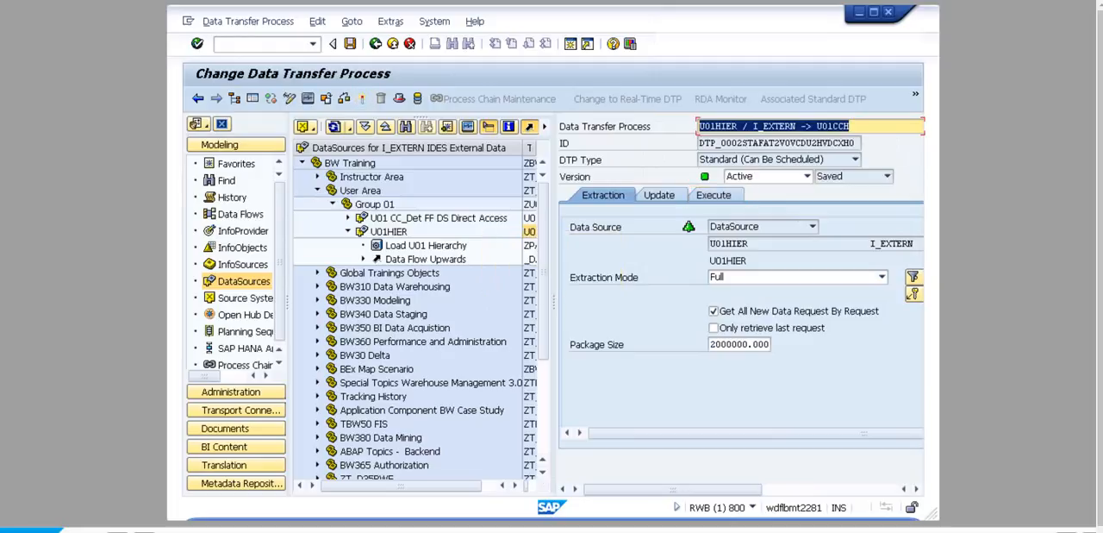
- Execute the data transfer process serially in the background, open its request monitor and refresh the request status
click(714, 195)
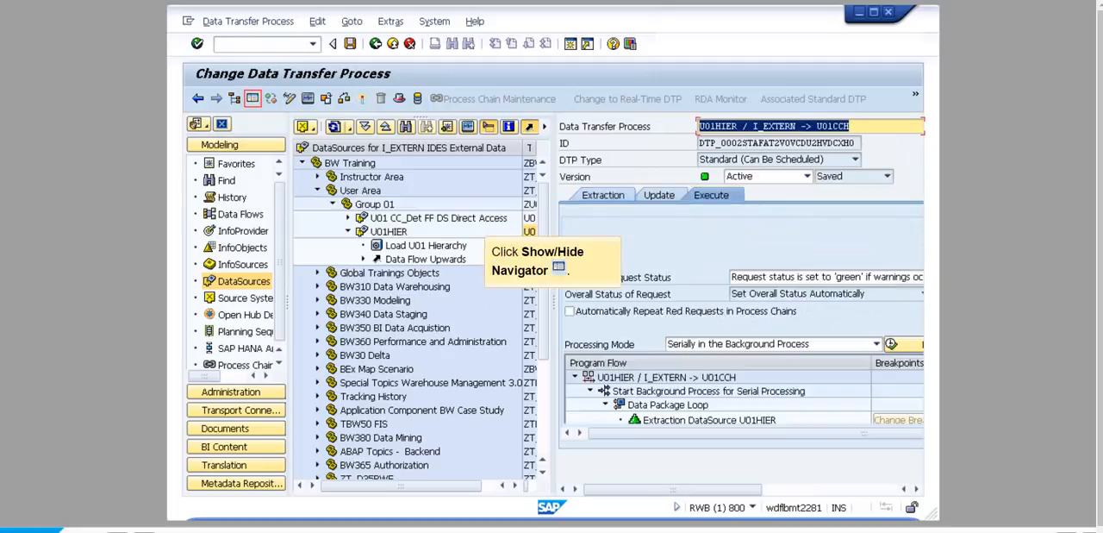
click(253, 98)
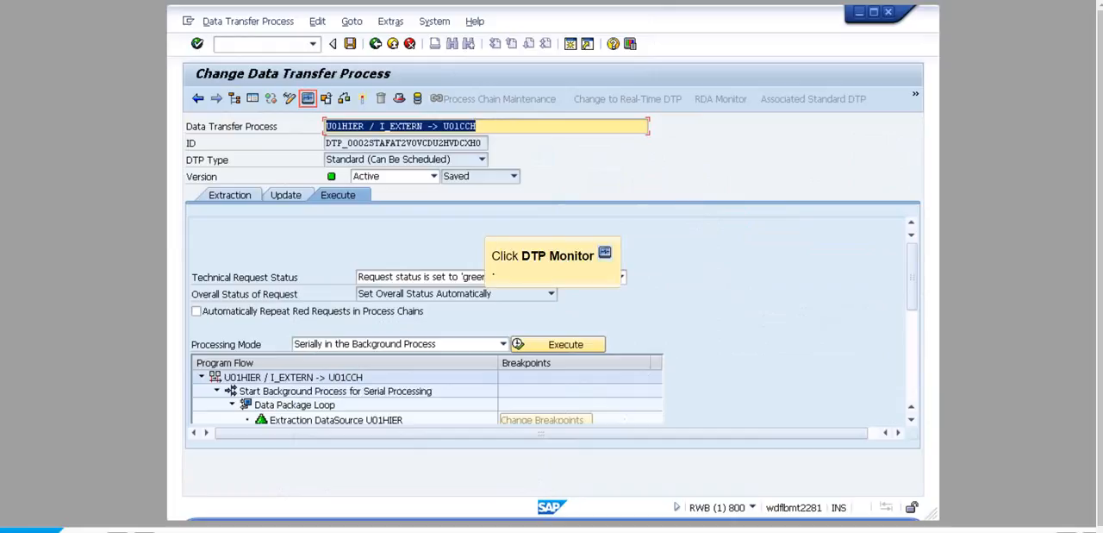
click(308, 98)
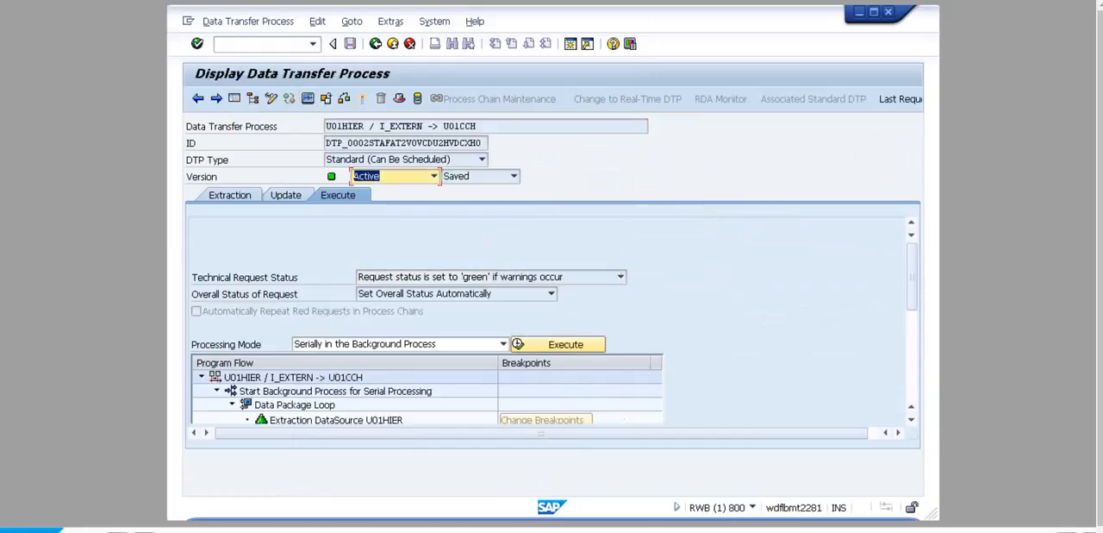
click(558, 344)
click(237, 120)
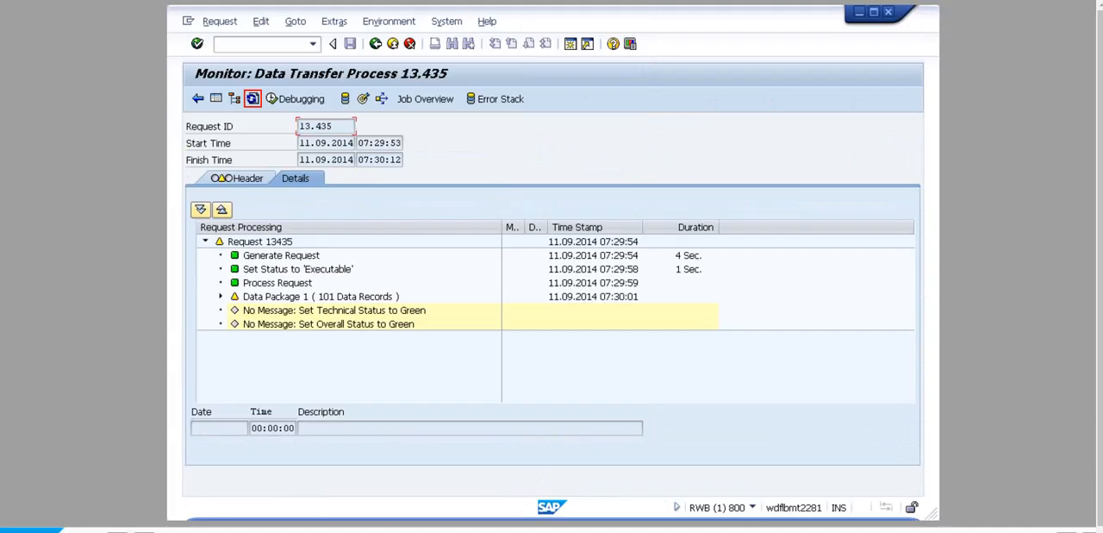
click(252, 99)
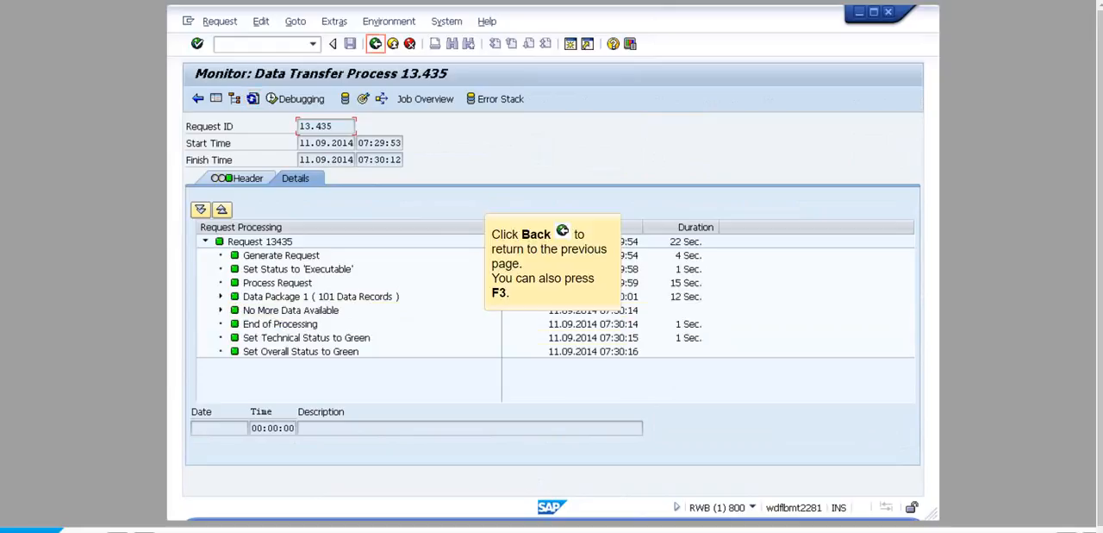
- Leave the request monitor, the data transfer process and the workbench to return to the SAP Easy Access user menu
click(376, 44)
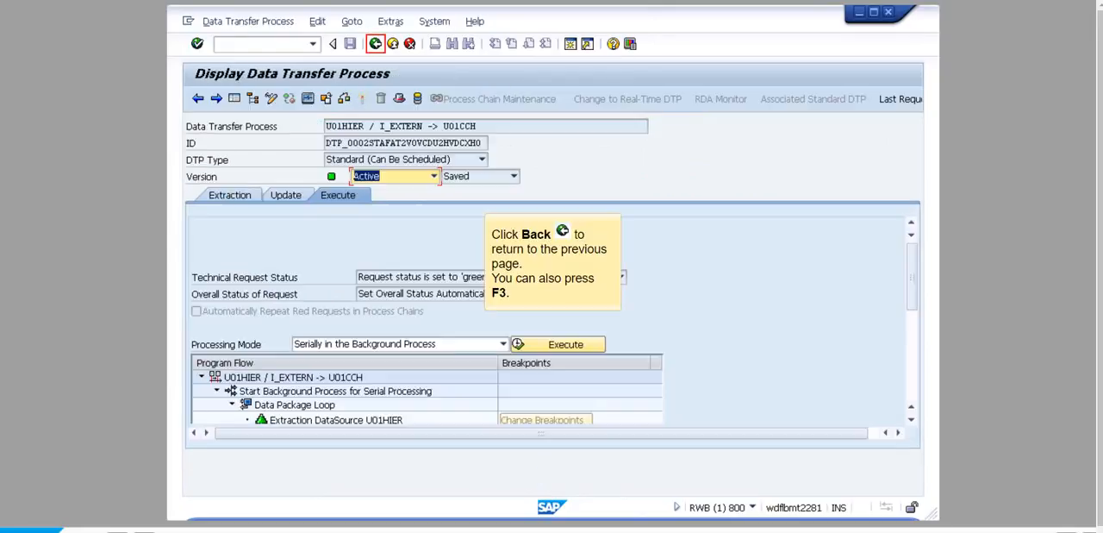
click(376, 44)
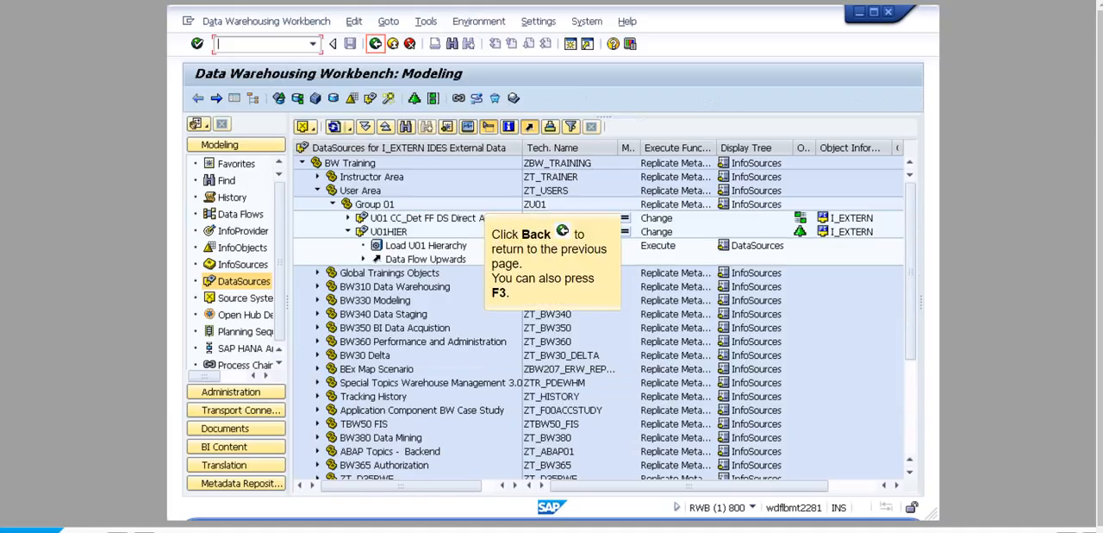
click(376, 44)
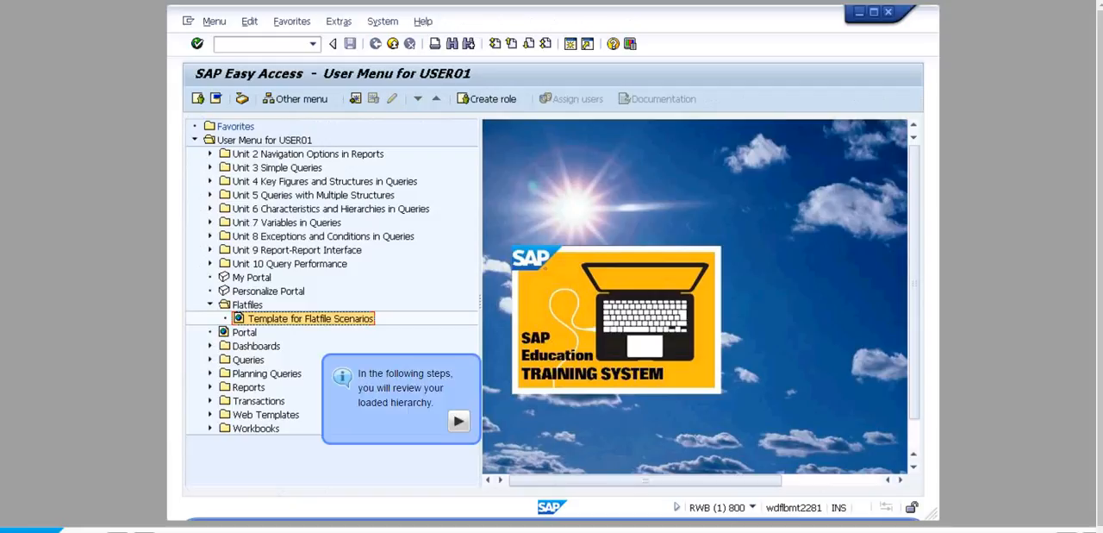
click(459, 421)
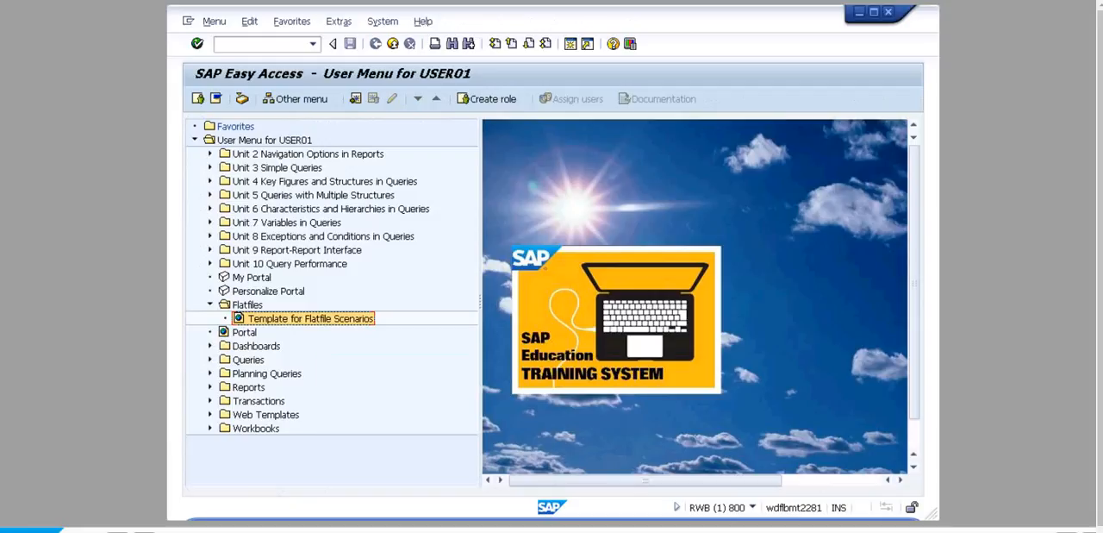
- Open hierarchy maintenance with transaction RSH1 and restrict the hierarchy list to basic characteristic U01CCH
click(262, 44)
text(RSH1)
key(Return)
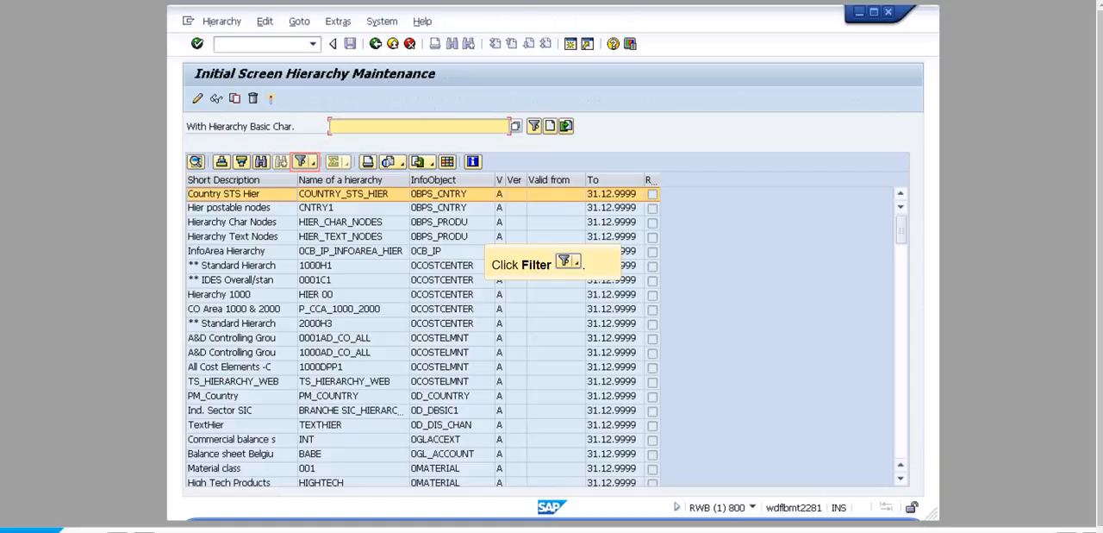
click(302, 162)
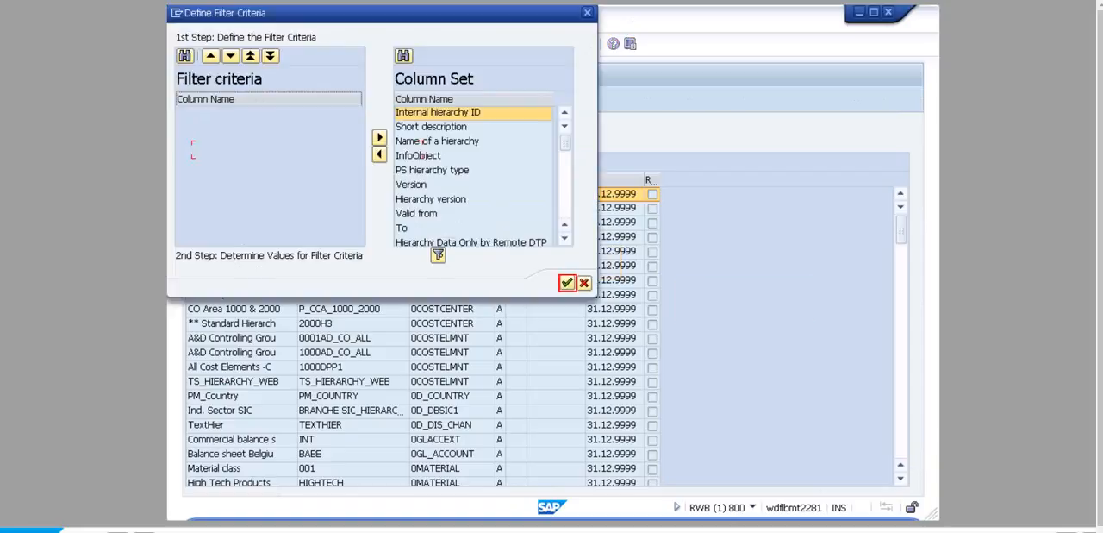
click(567, 283)
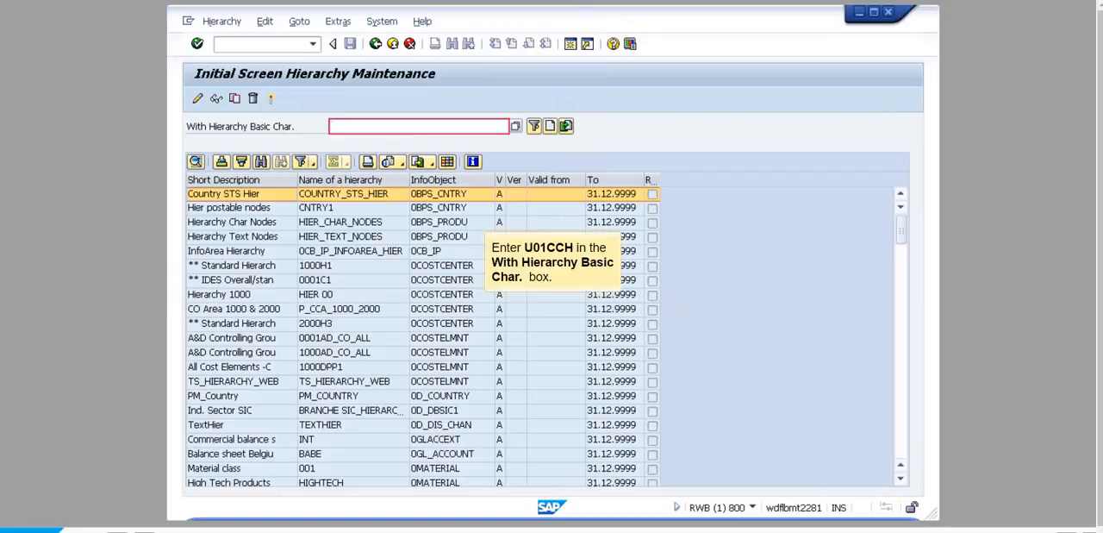
text(U01CCH)
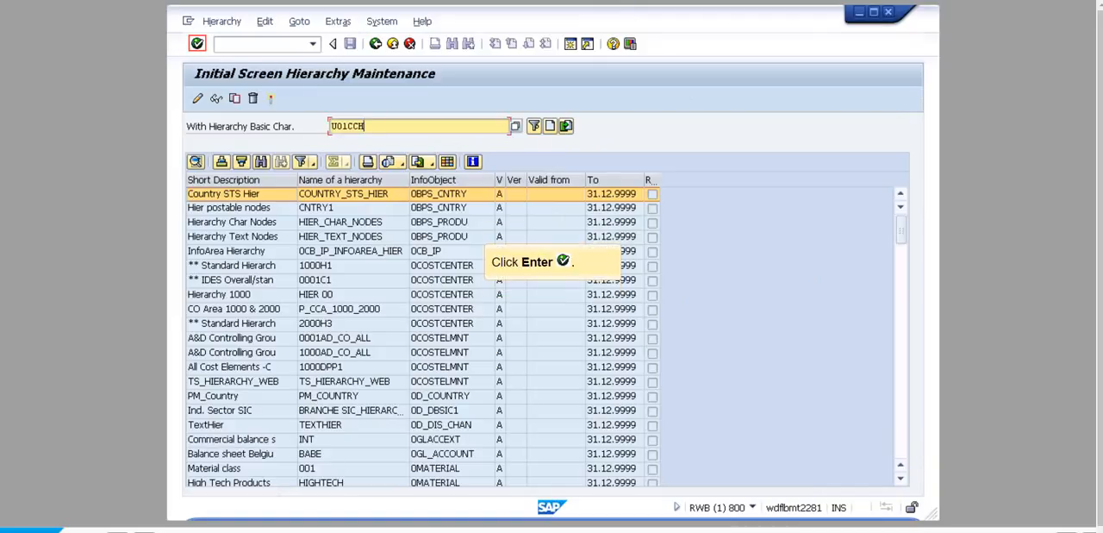
key(Return)
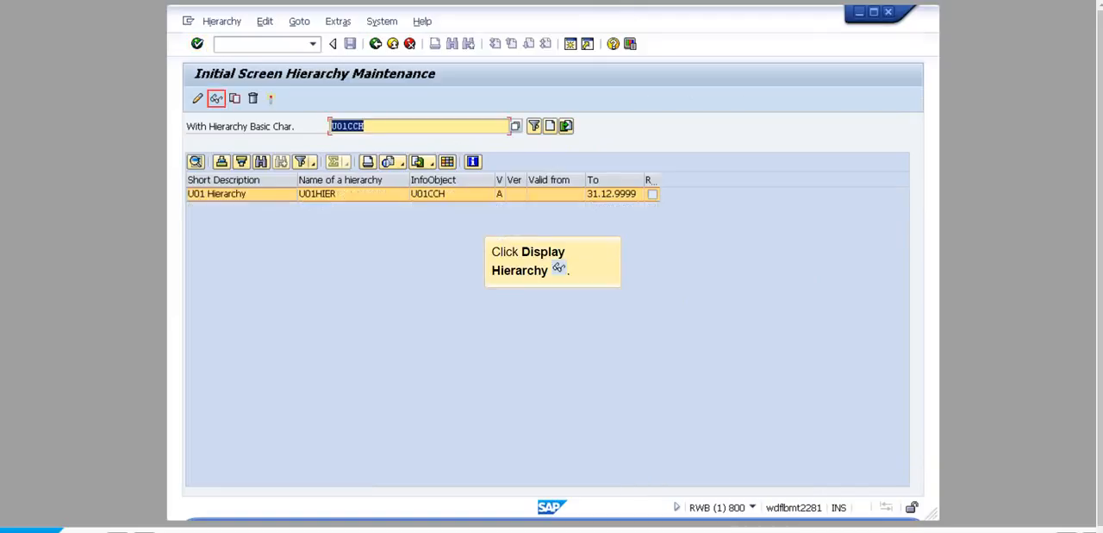
- Display the active version of the U01 Hierarchy, and leave hierarchy maintenance to return to the user menu
click(216, 99)
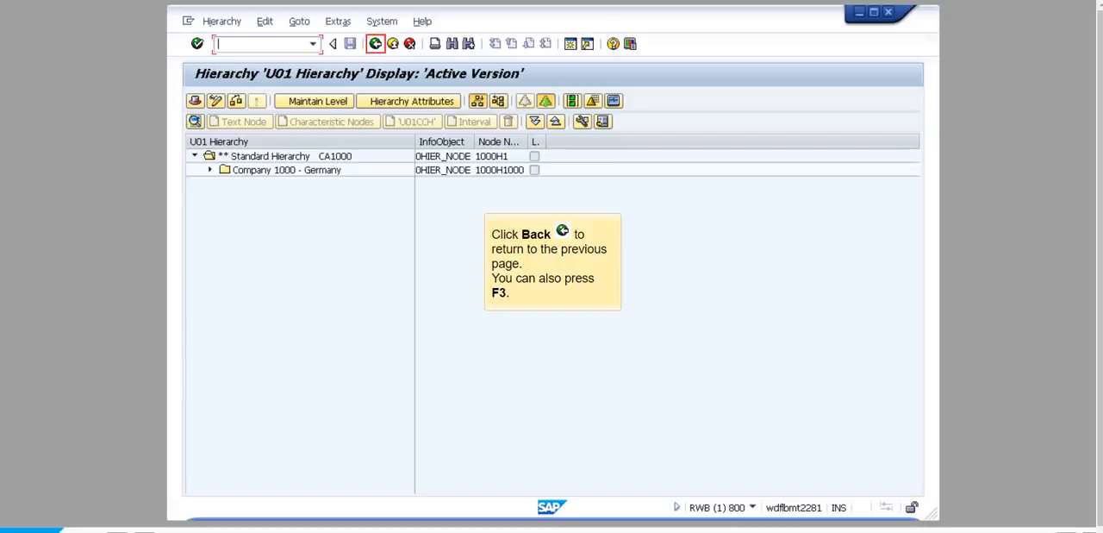
key(F3)
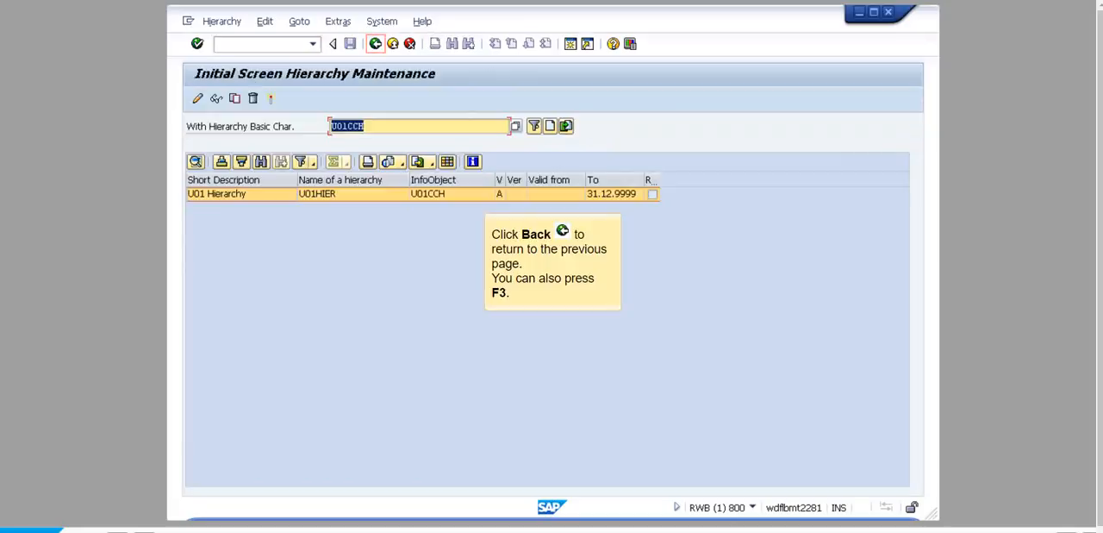
key(F3)
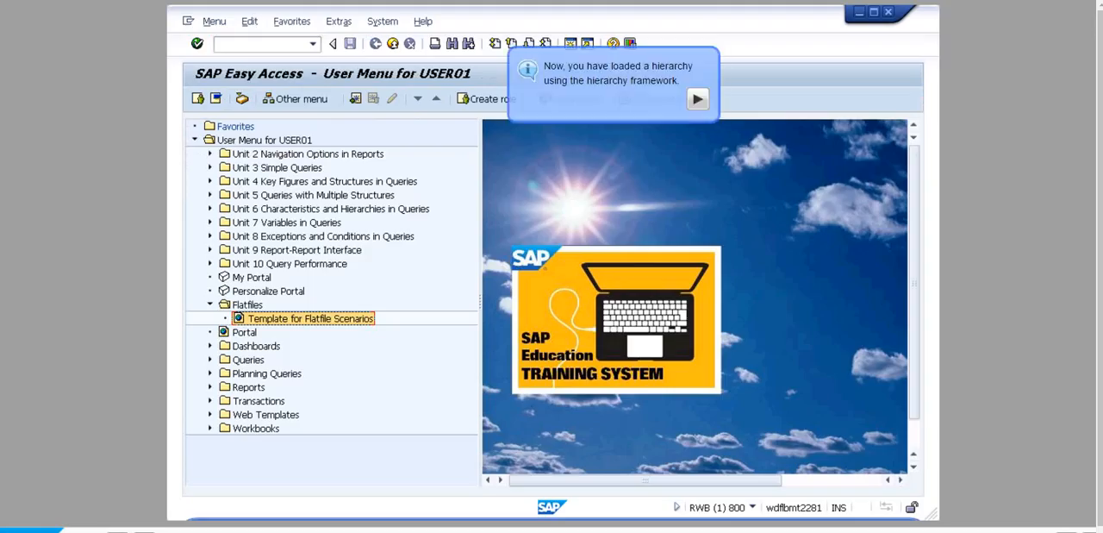
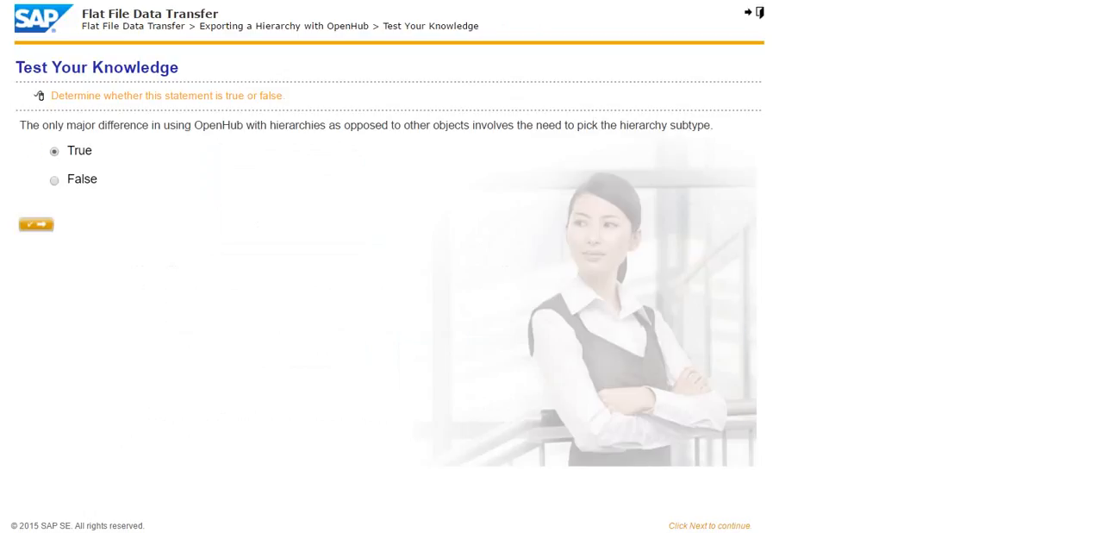
- Submit True for the OpenHub hierarchy statement, dismiss the feedback, and resubmit the answer as False
click(36, 224)
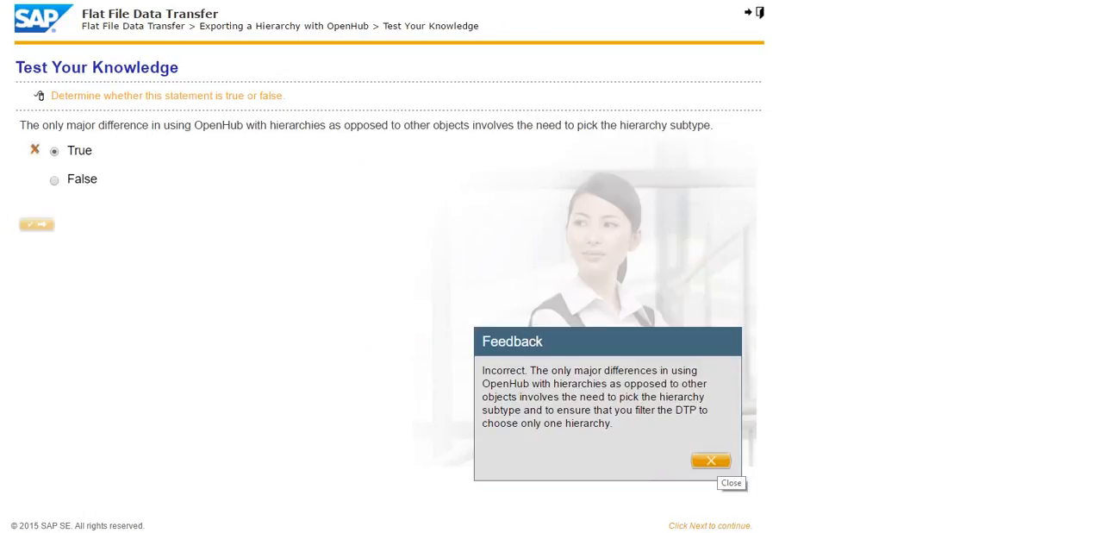
click(711, 461)
click(55, 180)
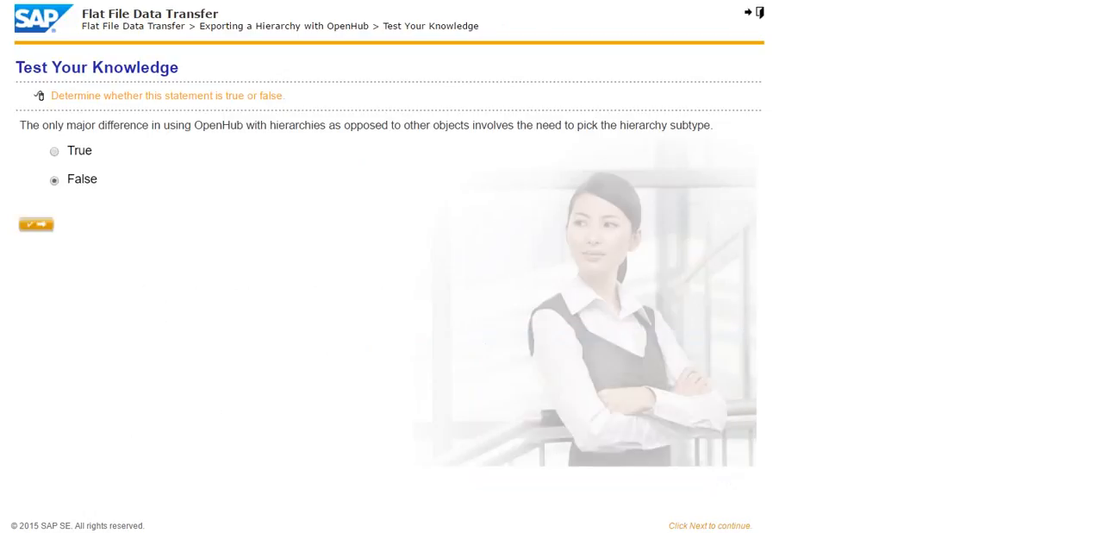
click(37, 224)
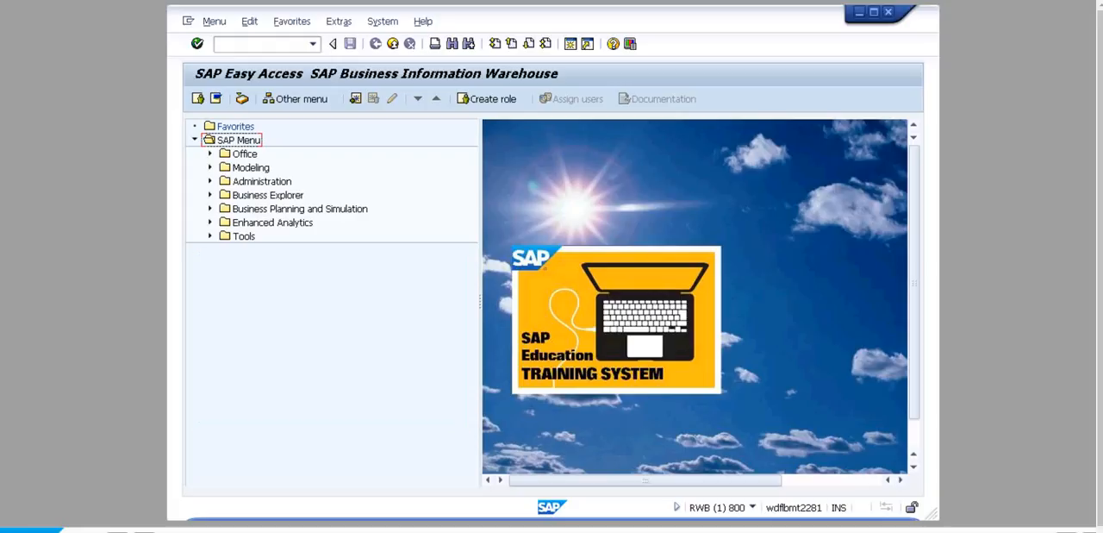
- Open the Data Warehousing Workbench with transaction RSA1 and expand the Open Hub Destination tree through BW Training to User Area
click(261, 43)
text(RSA1)
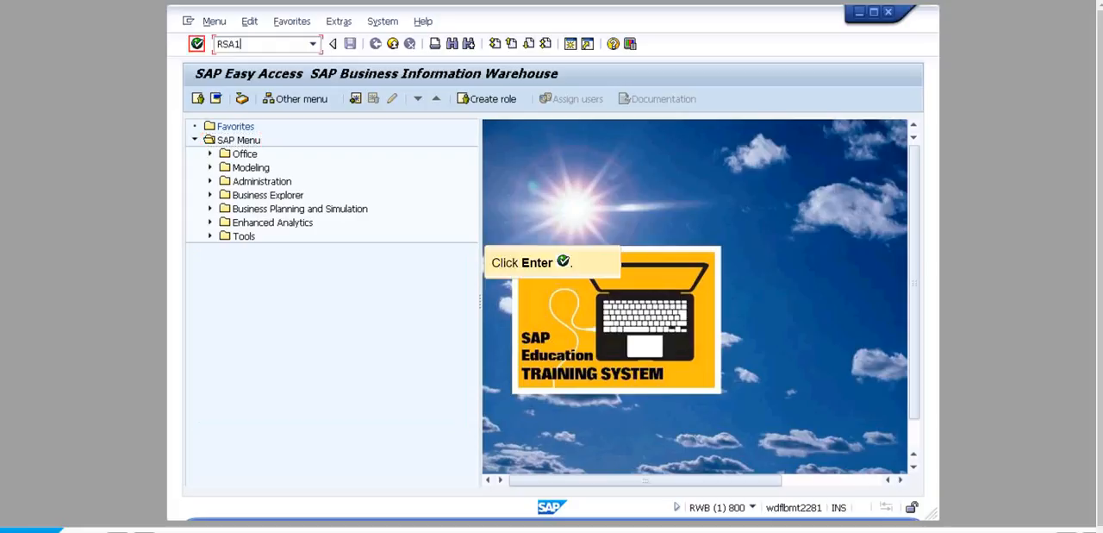
key(Return)
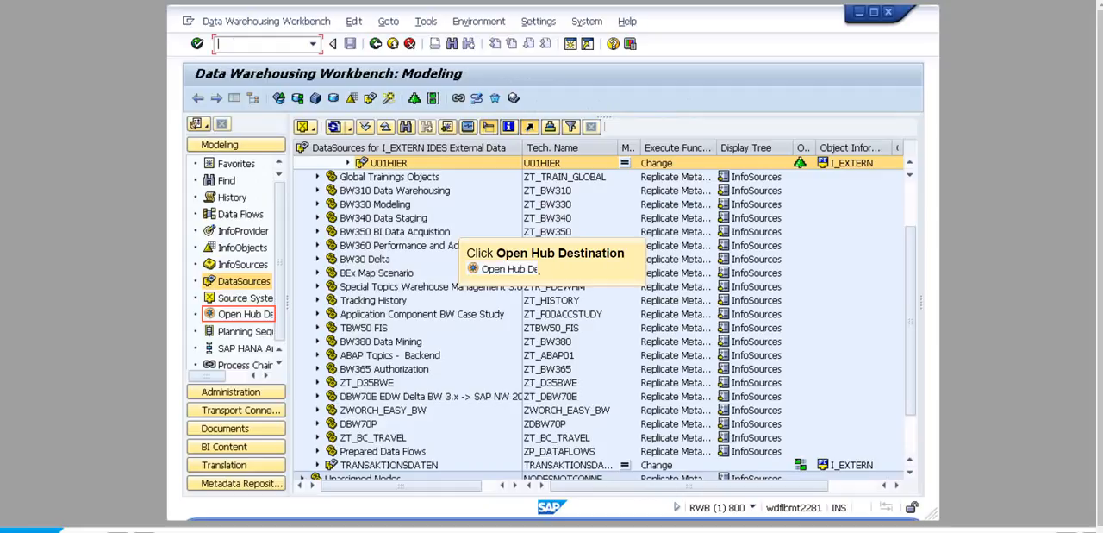
click(244, 315)
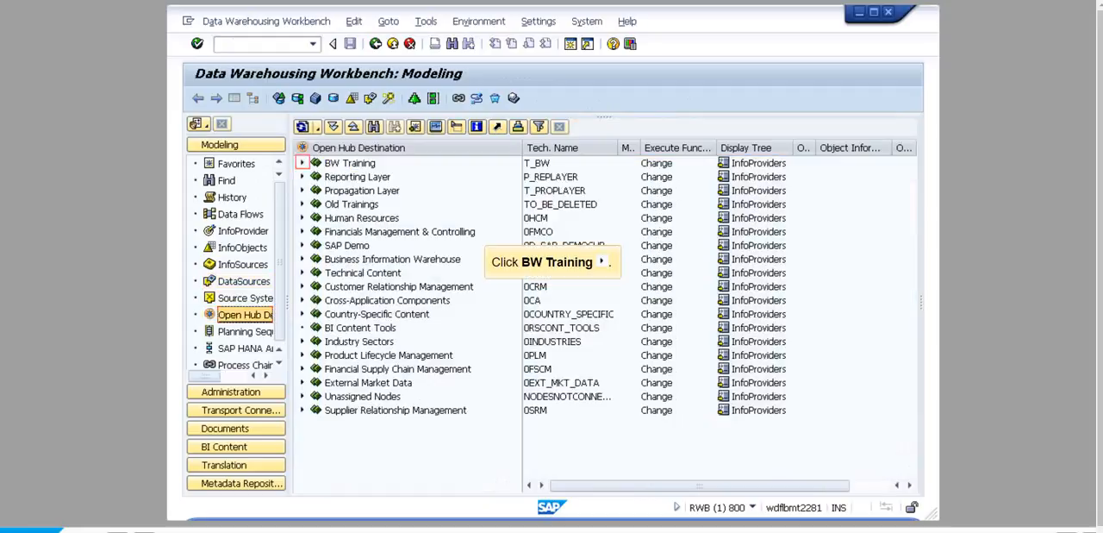
click(302, 163)
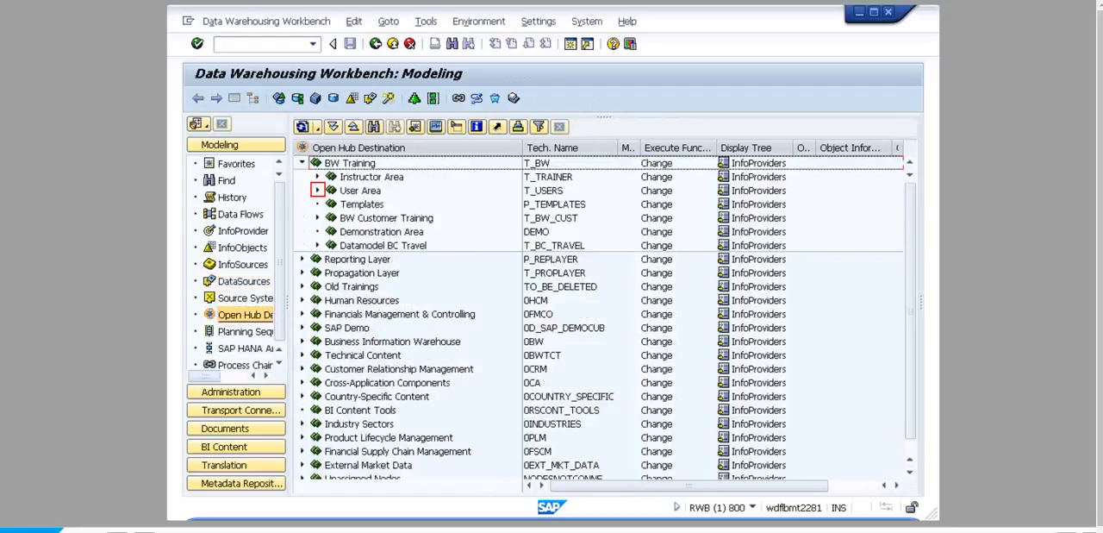
click(318, 190)
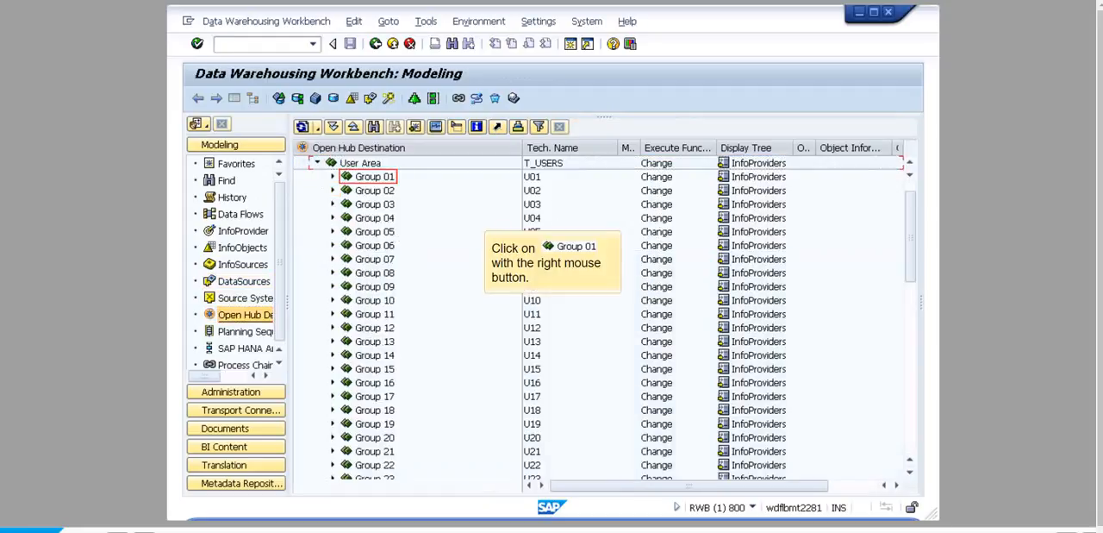
- Start a new open hub destination under Group 01, with U01HUB as both its technical name and description
right_click(375, 176)
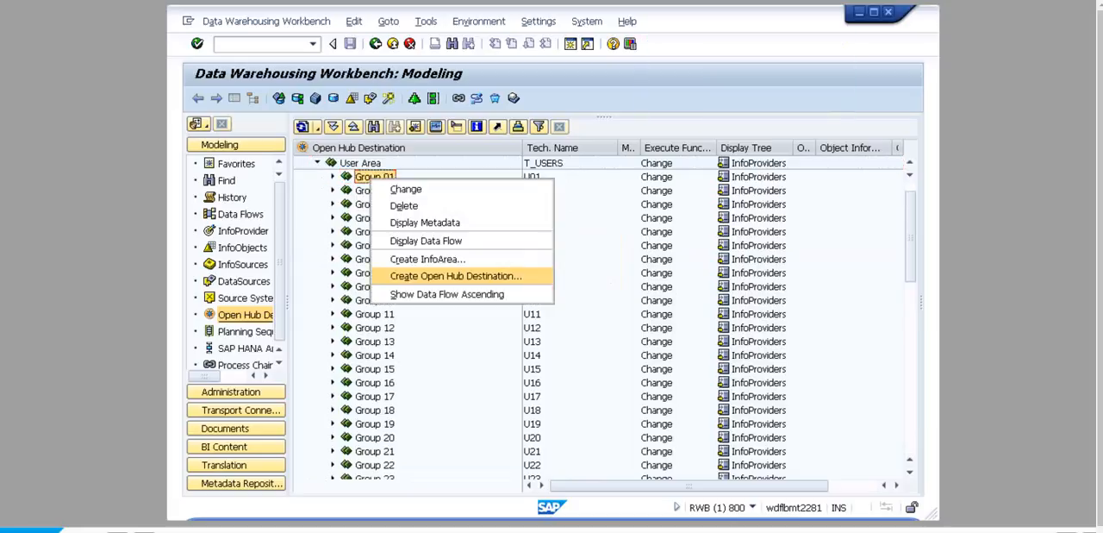
click(455, 276)
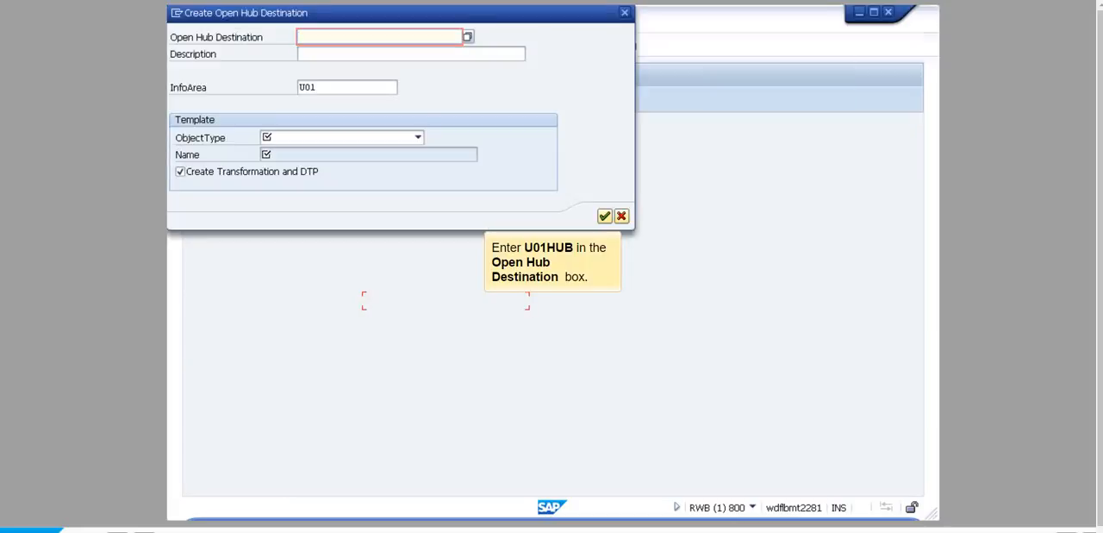
text(U01HUB)
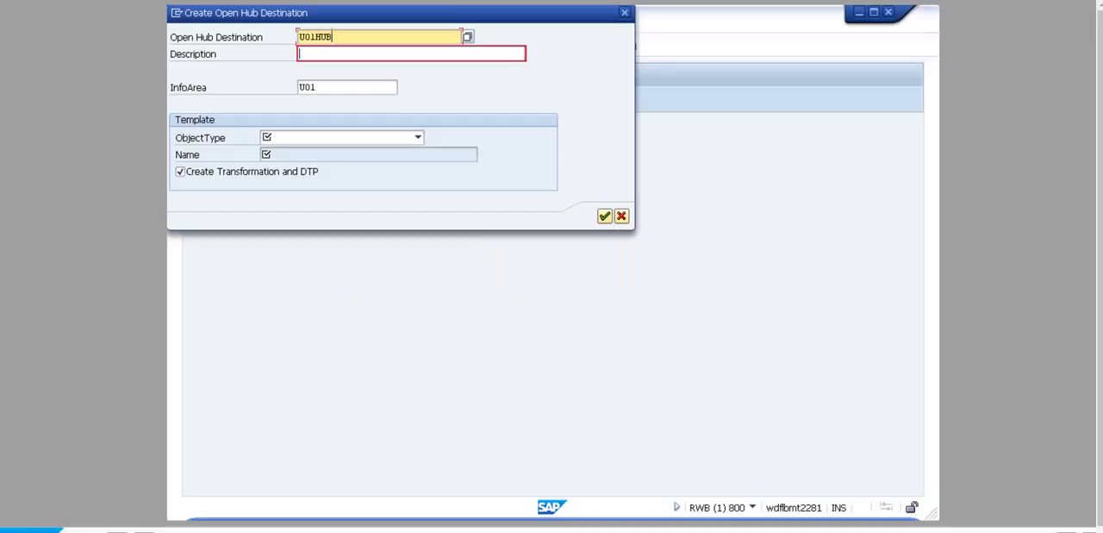
click(411, 54)
text(U01HUB)
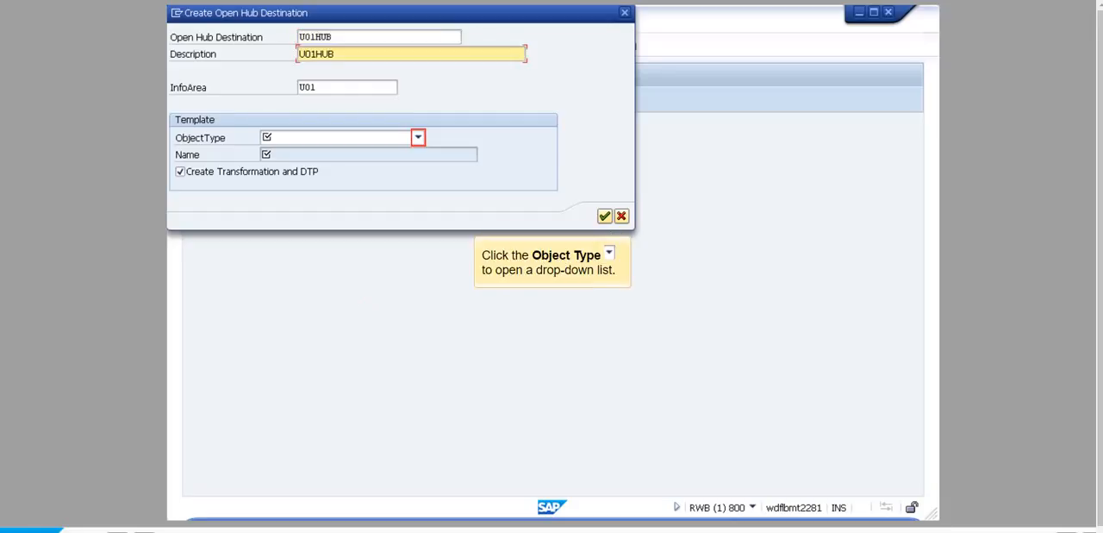
- Set the destination's template to InfoObject U01CCH with subobject type InfoObject Hierarchies (One Segment)
click(418, 138)
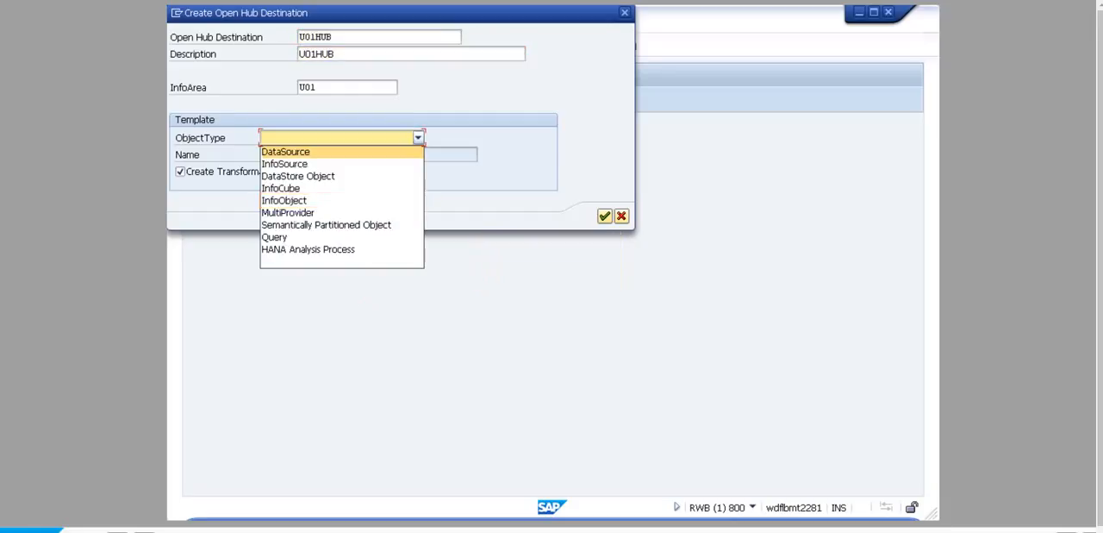
click(284, 200)
click(368, 155)
text(U01CCH)
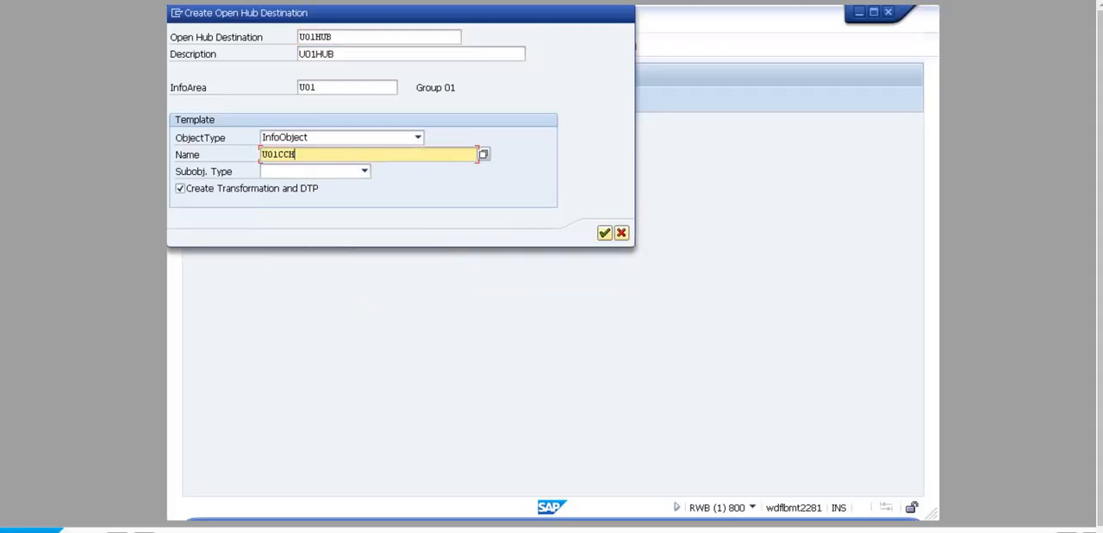
click(364, 171)
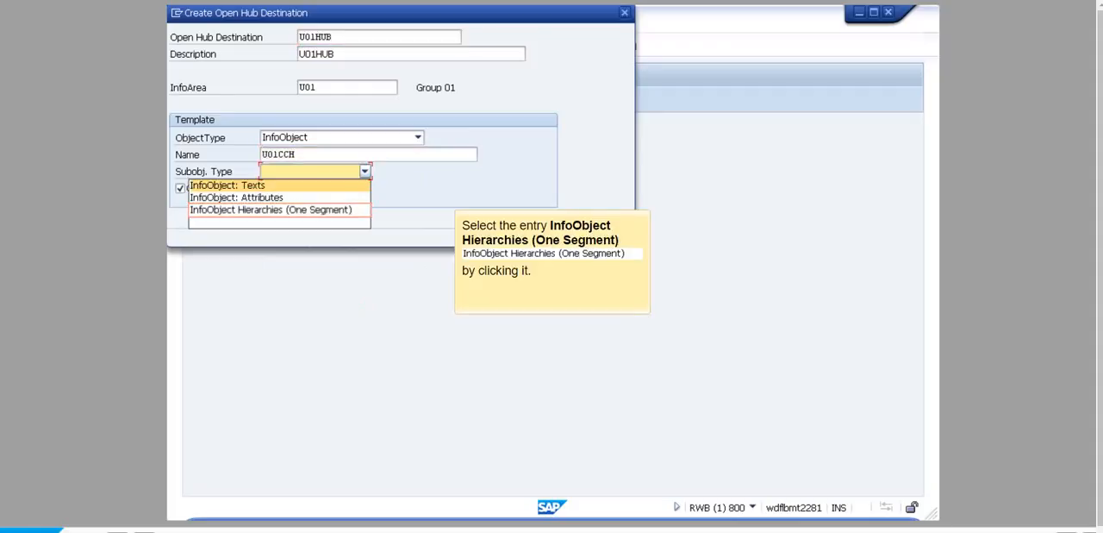
click(271, 210)
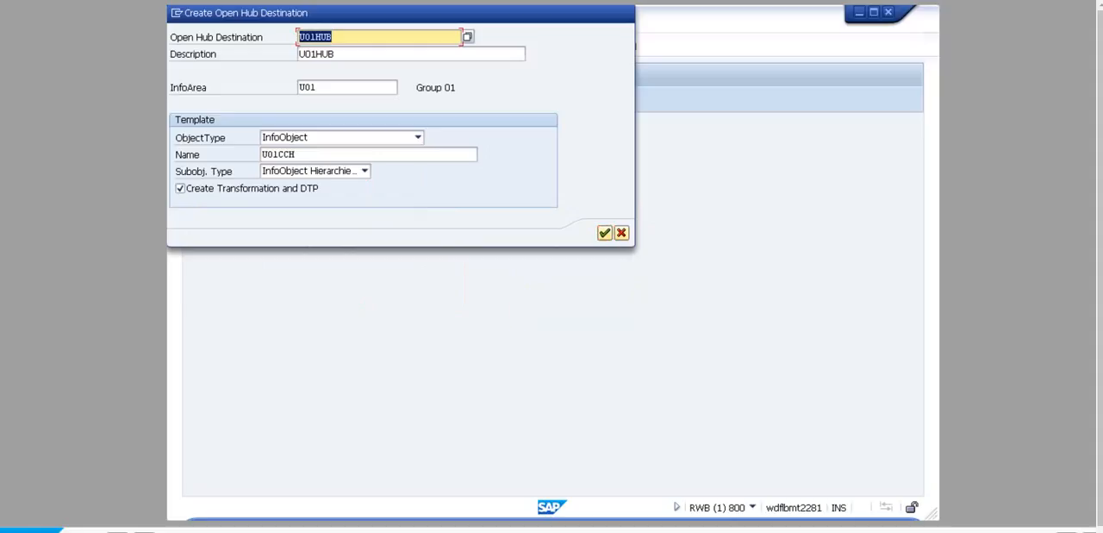